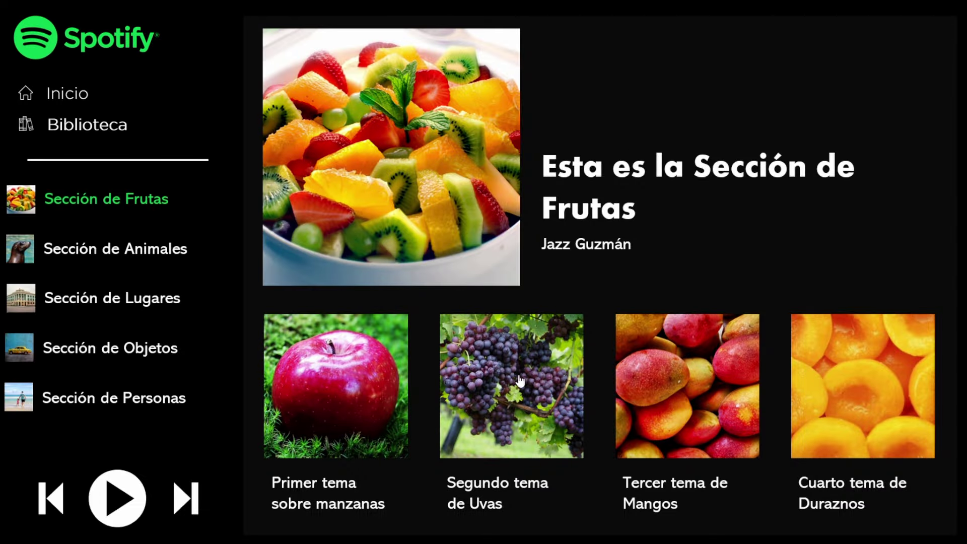
- Step through the fruit topic slides, starting from the apple topic
click(180, 504)
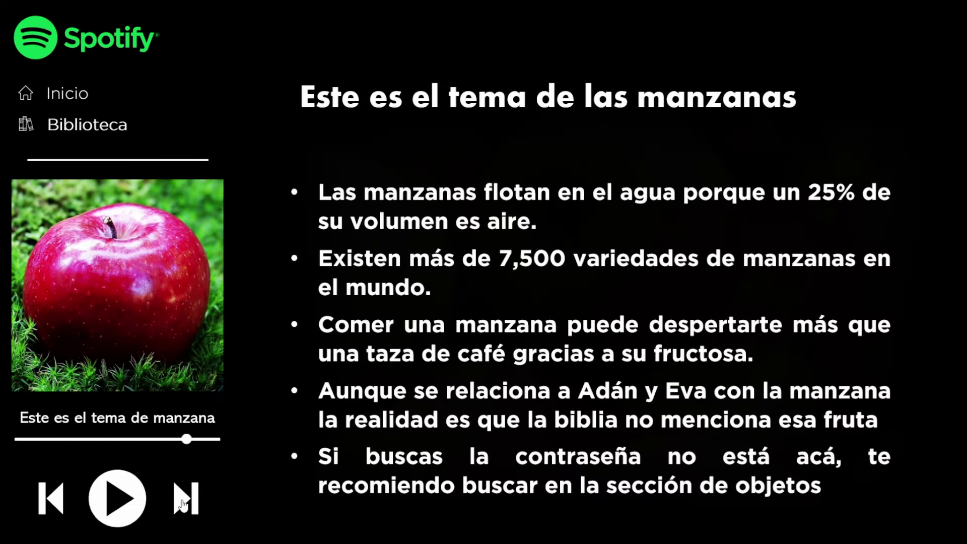
click(183, 504)
click(191, 504)
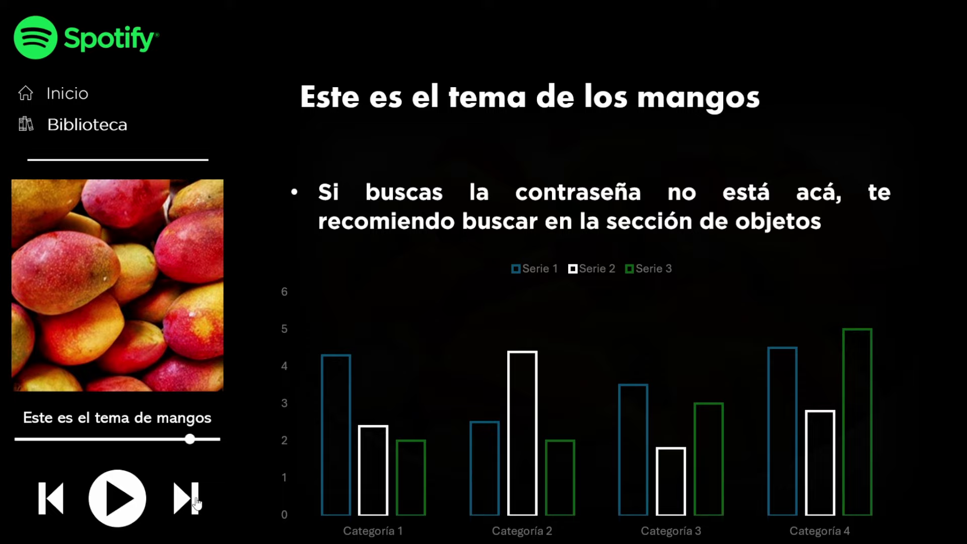
click(196, 502)
- Visit the Animales section and browse the dogs and following animal topics
click(152, 144)
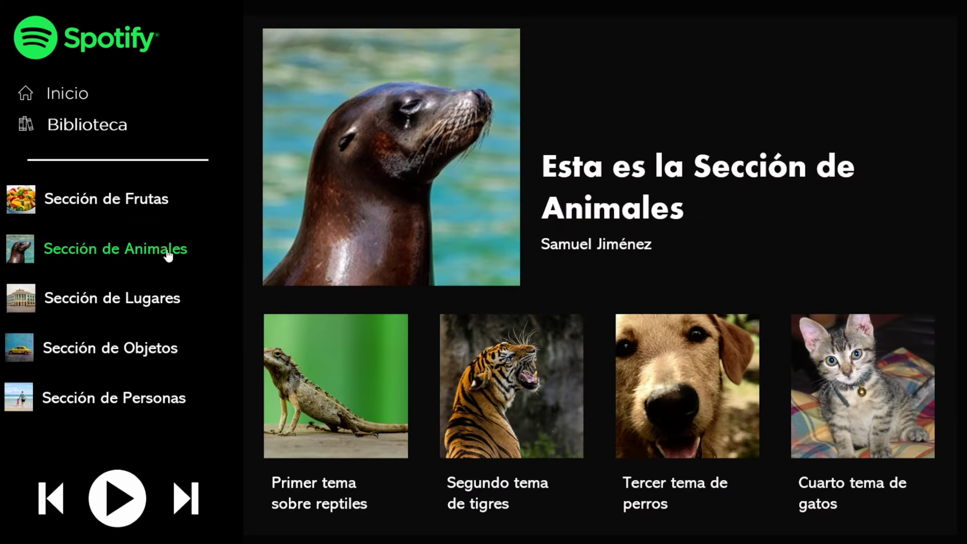
click(686, 400)
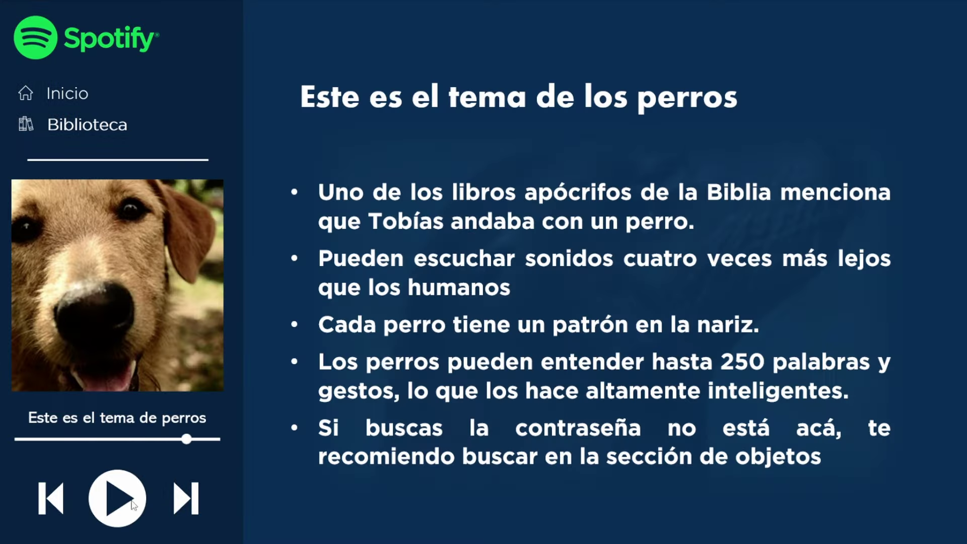
click(60, 501)
click(48, 499)
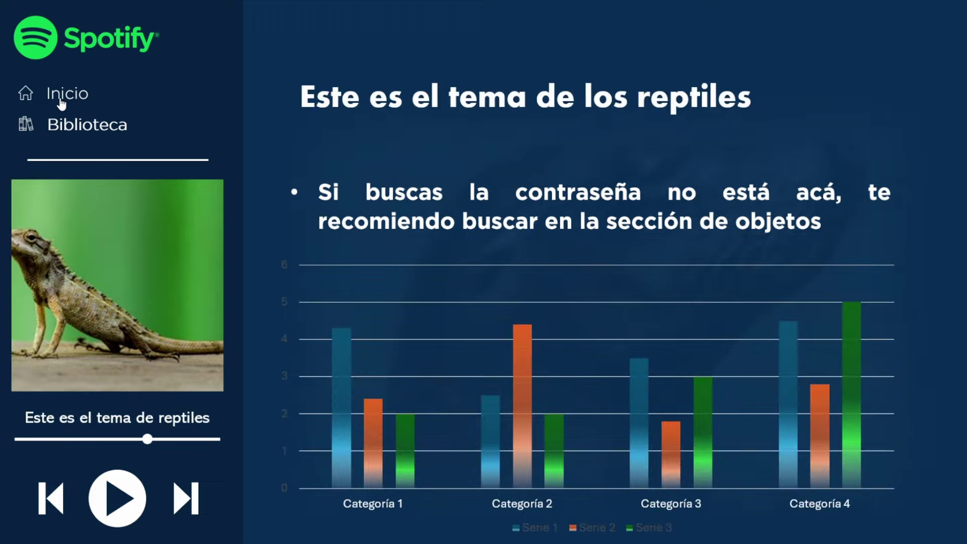
click(76, 128)
- Switch to Objetos and browse from the airplanes topic through to the Personas section
click(139, 360)
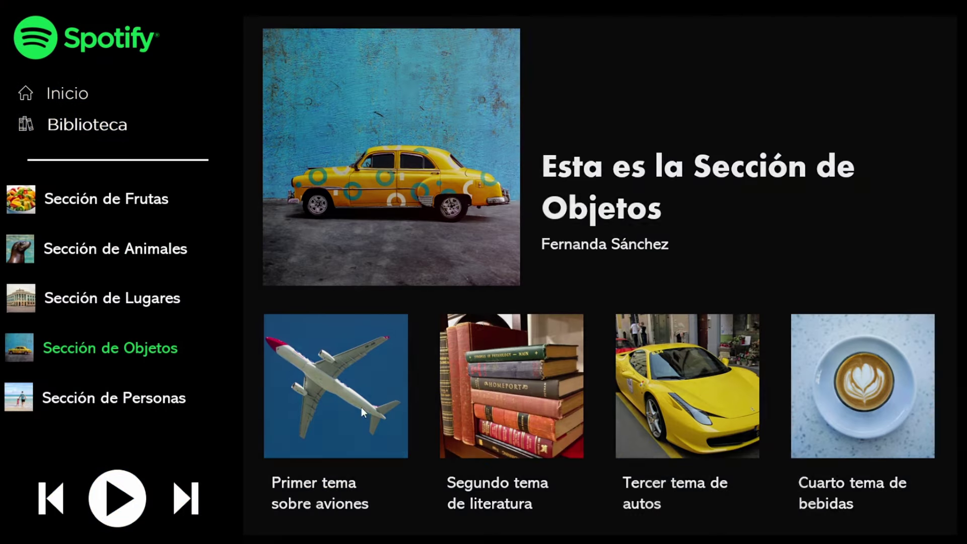
click(364, 393)
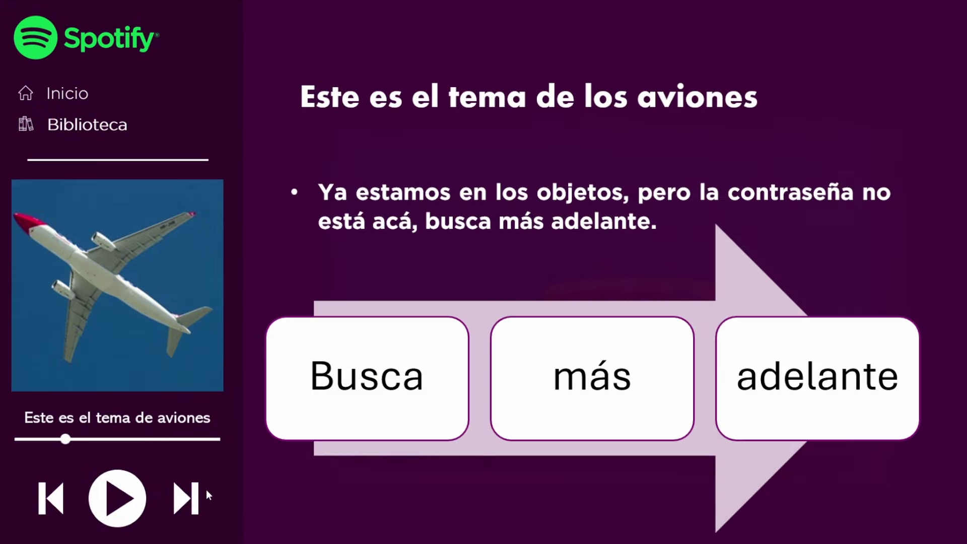
click(188, 505)
click(187, 505)
click(187, 505)
click(188, 506)
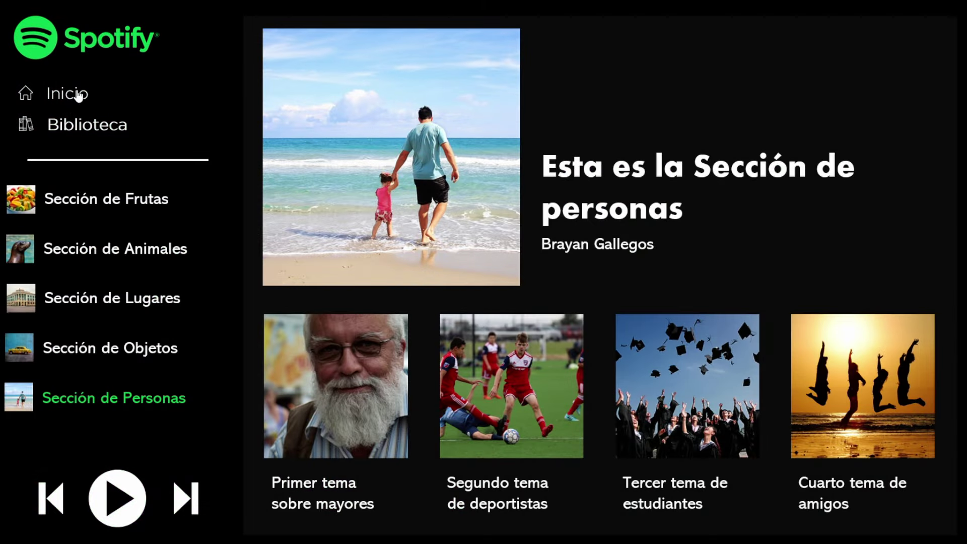
- Go from the start screen via Frutas to Personas, browsing the students and mayores topics
click(79, 96)
click(518, 313)
click(146, 402)
click(700, 413)
click(56, 501)
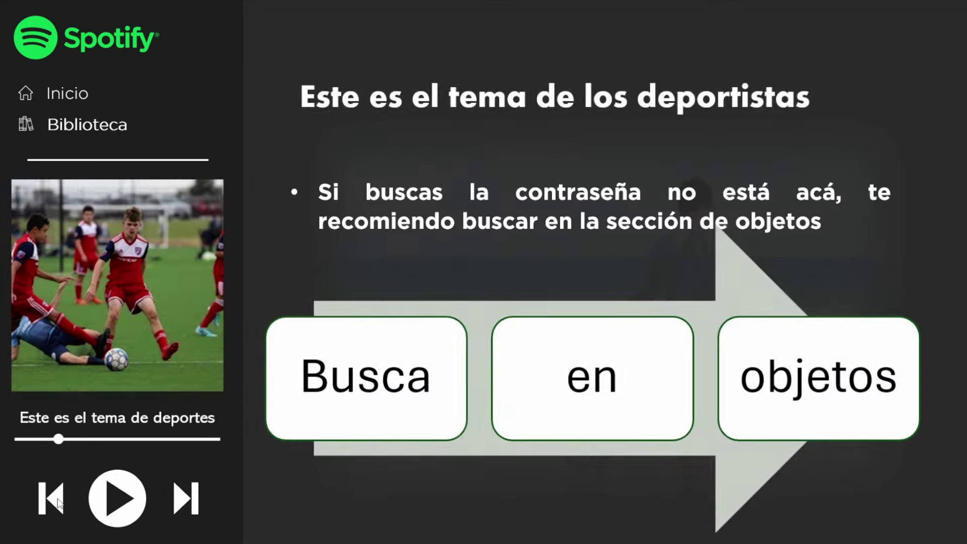
click(58, 503)
click(59, 124)
- Repeat the Frutas-to-Personas topic loop, then exit the slideshow back to editing
click(467, 322)
click(146, 398)
click(700, 411)
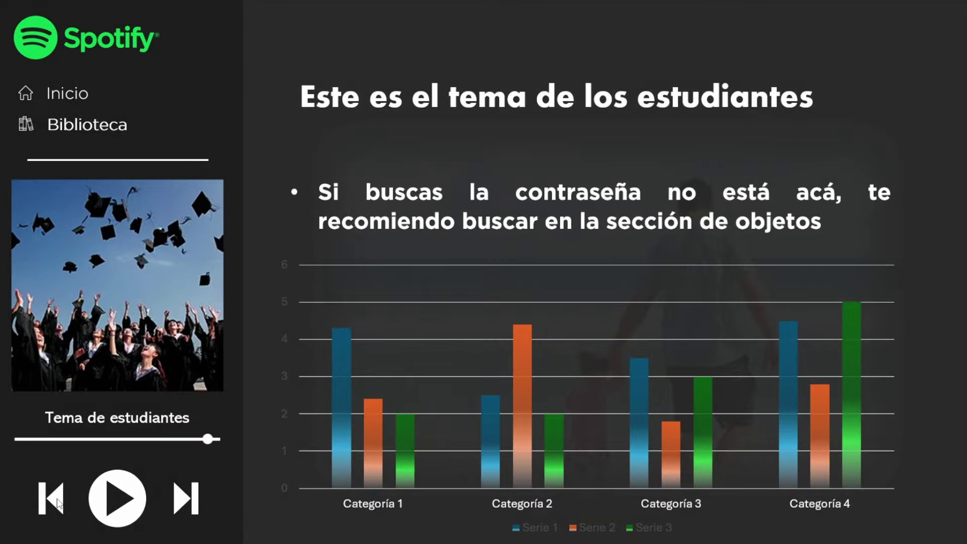
click(58, 503)
click(58, 503)
click(52, 100)
click(466, 313)
click(111, 404)
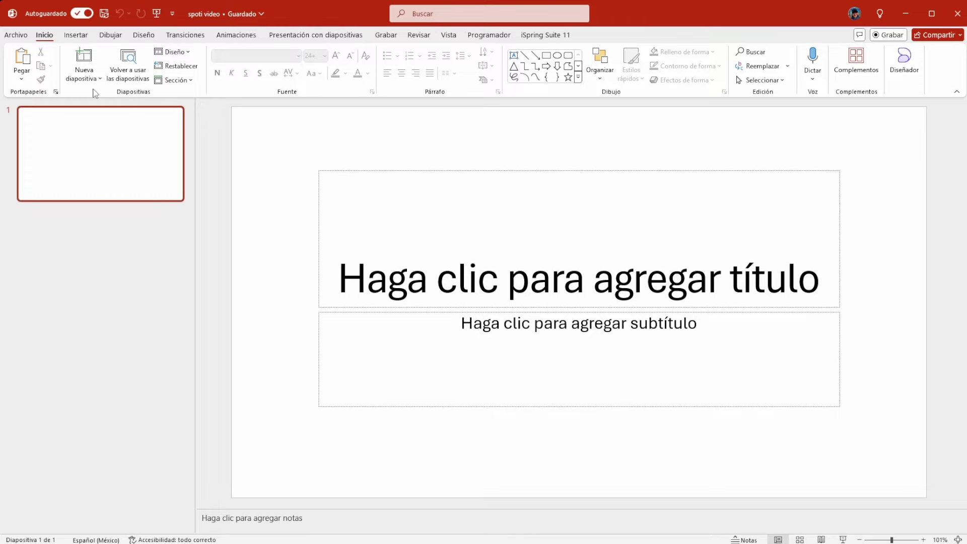
- Add a blank second slide and set its background fill to solid black
click(92, 80)
click(92, 231)
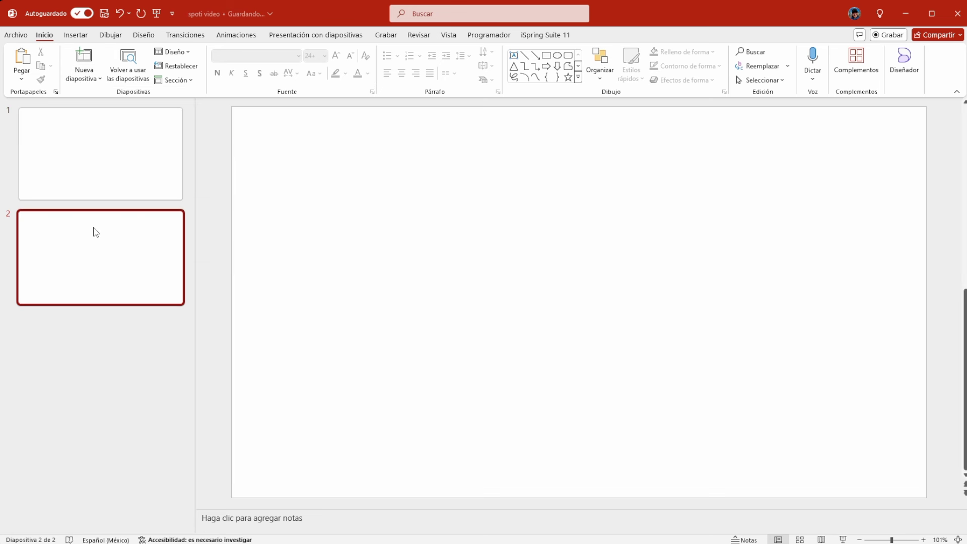
right_click(446, 243)
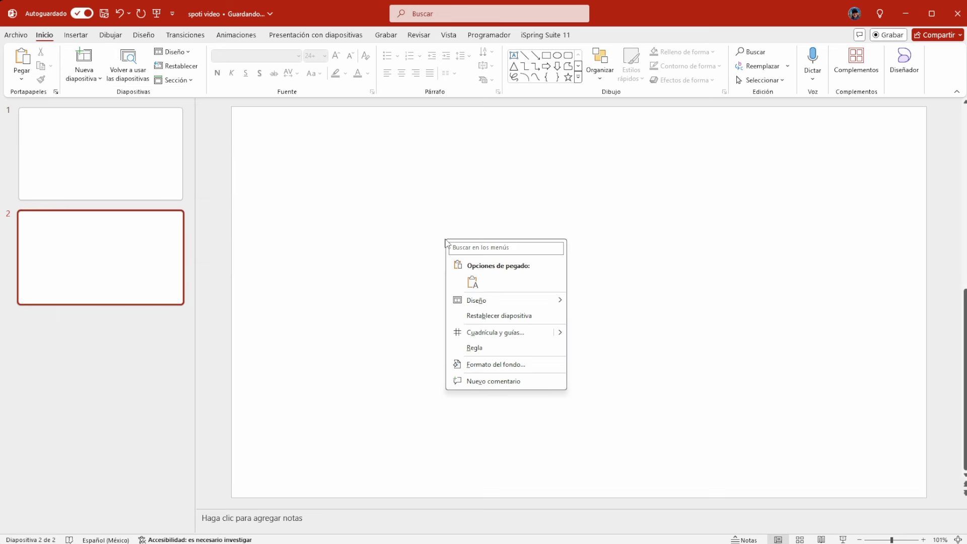
click(487, 365)
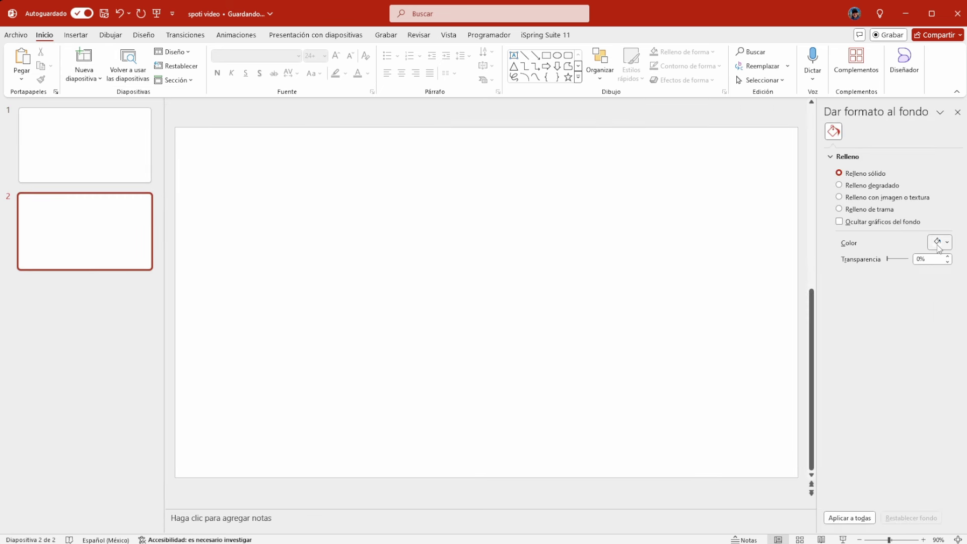
click(938, 243)
click(942, 307)
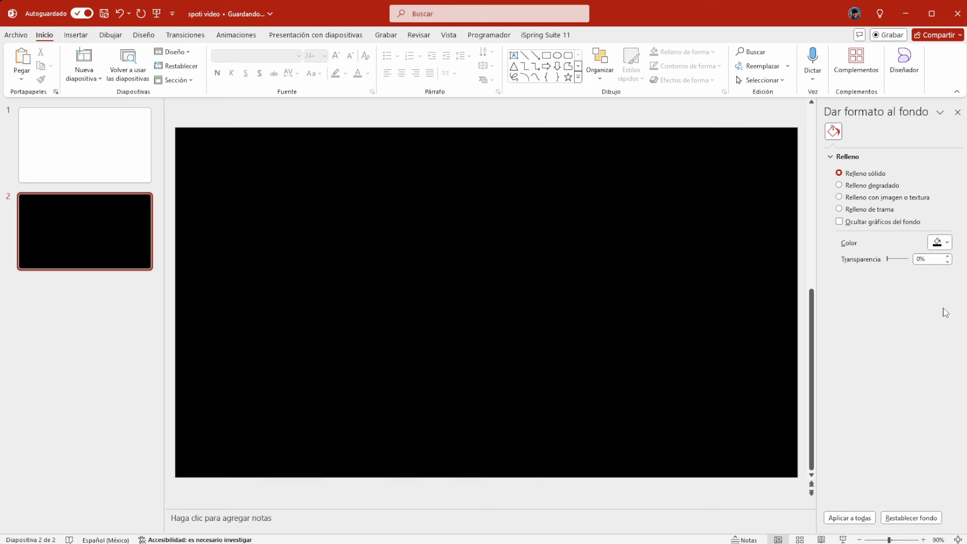
click(959, 112)
- Choose the rectangle shape from the Insertar shapes gallery
click(76, 35)
click(287, 60)
click(287, 181)
- Draw a tall left-edge rectangle and stretch a duplicate across the slide's right side
mouse_move(232, 109)
mouse_down()
mouse_move(381, 450)
mouse_move(417, 496)
mouse_up()
key(shift+Left)
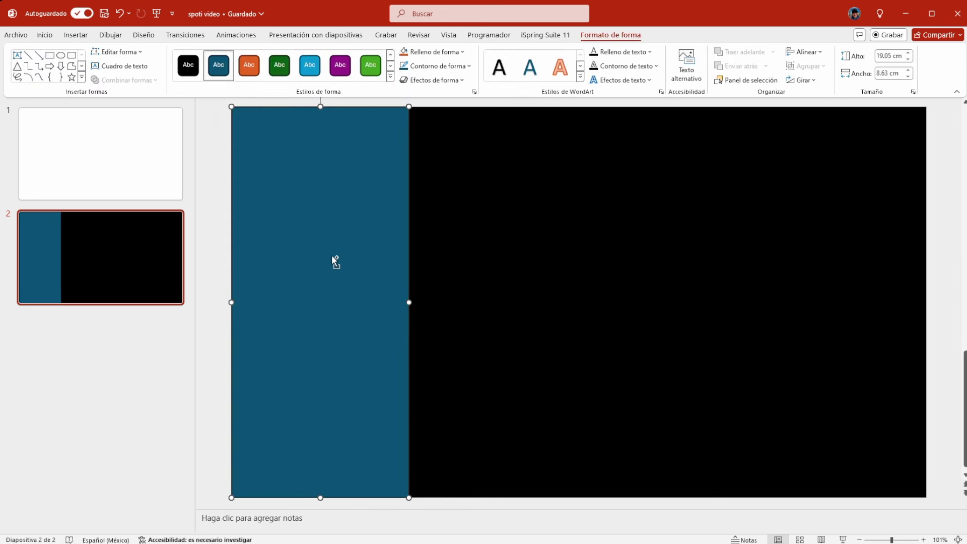
drag(335, 255, 547, 266)
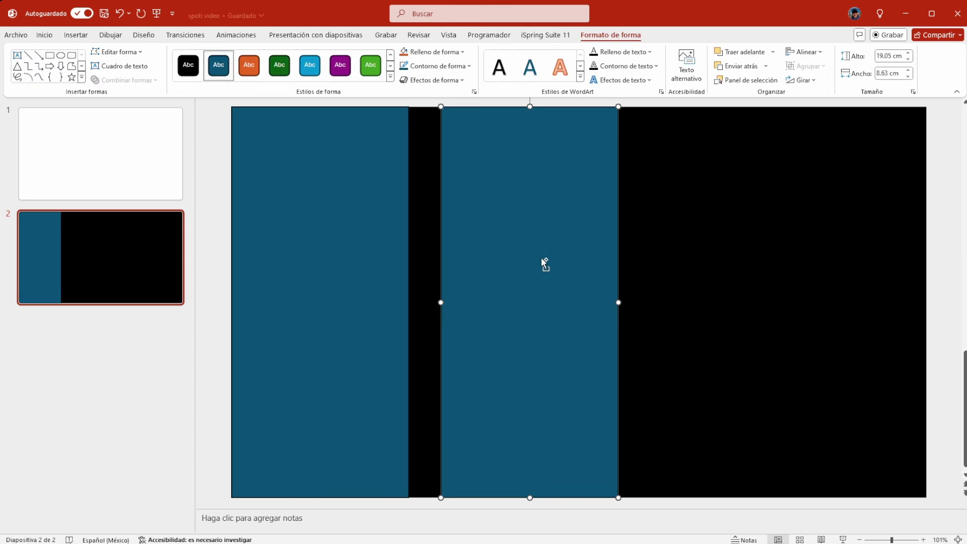
drag(530, 107, 536, 132)
drag(556, 221, 523, 220)
drag(585, 302, 915, 305)
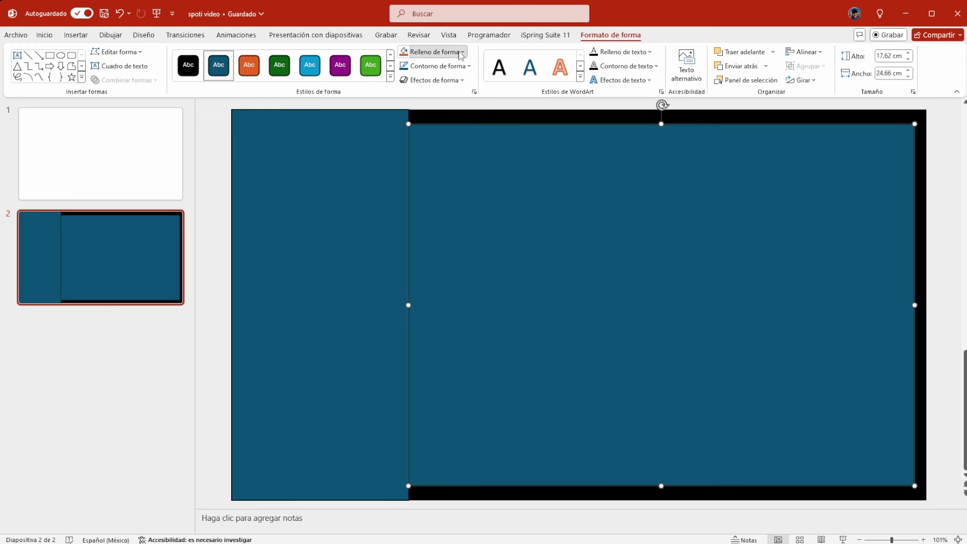
- Fill the large right rectangle near-black and set it to Sin contorno
click(460, 52)
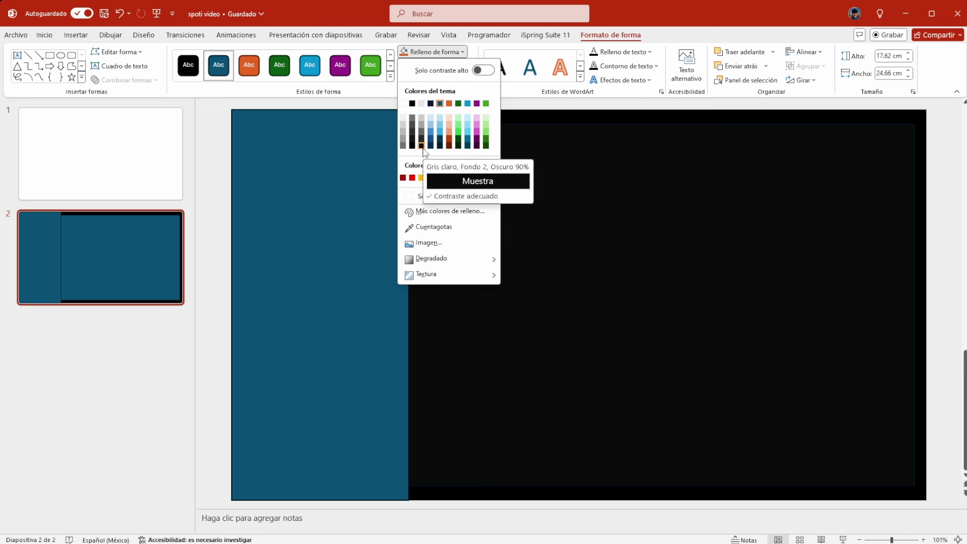
click(422, 146)
click(435, 66)
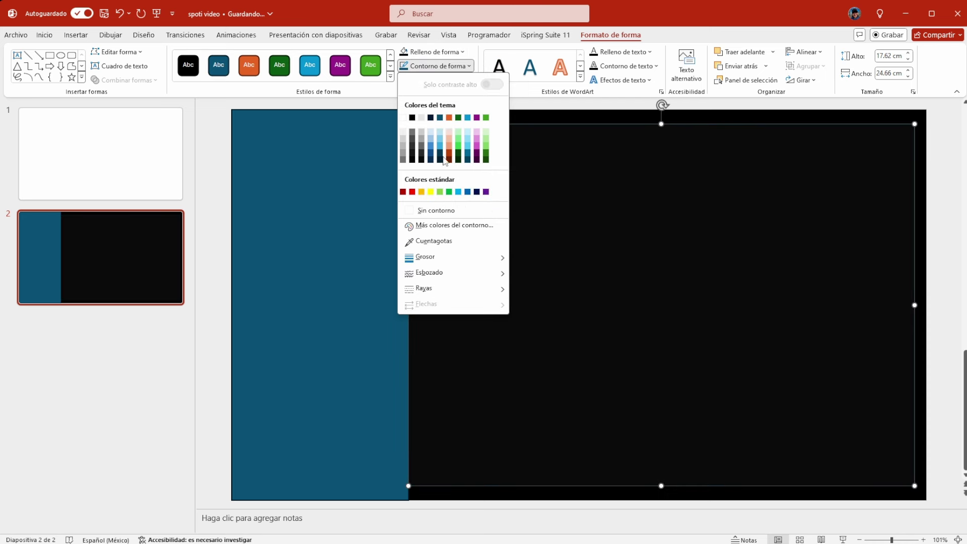
click(436, 210)
- Make the left strip black with no outline
key(Tab)
click(447, 52)
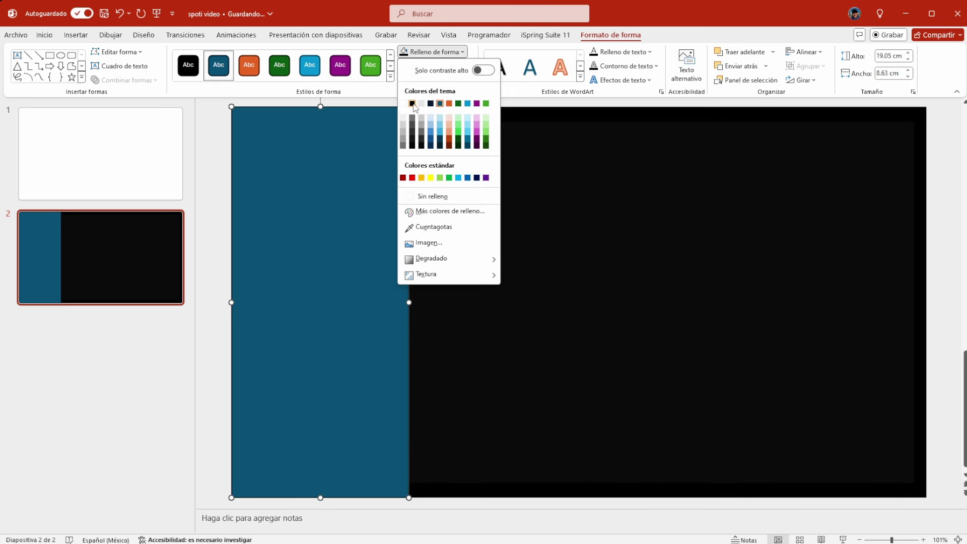
click(413, 104)
click(436, 66)
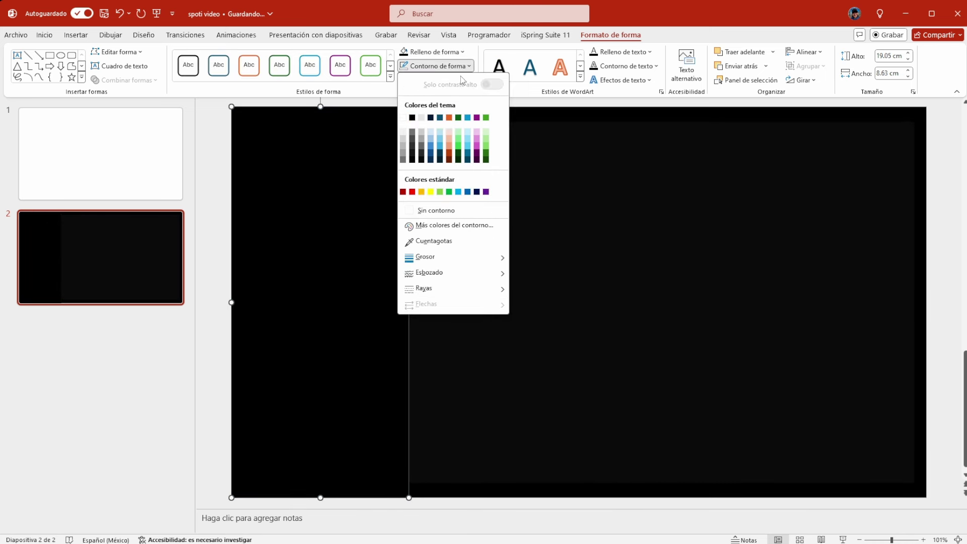
click(452, 205)
key(Escape)
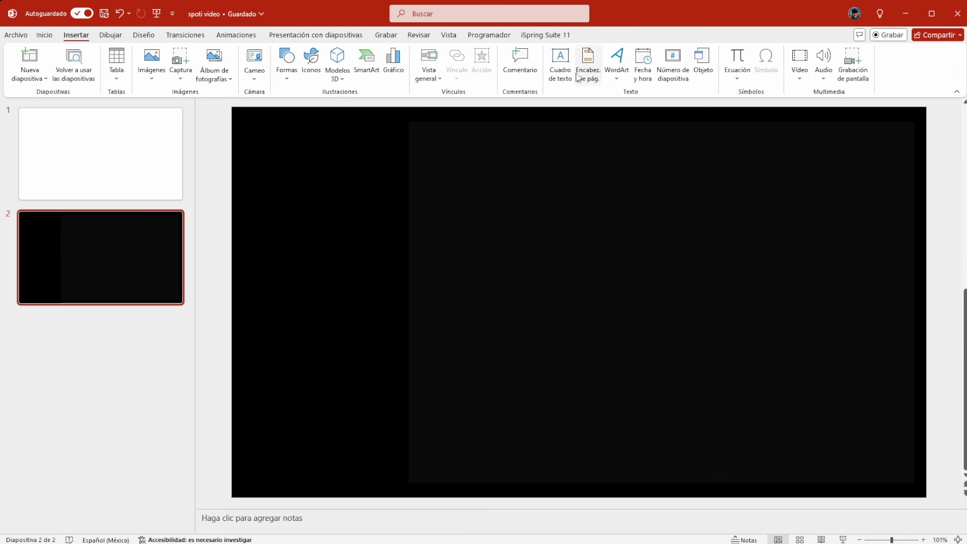
- Add a white text box reading 'Sección de Frutas' on the left strip
click(565, 74)
drag(255, 201, 400, 223)
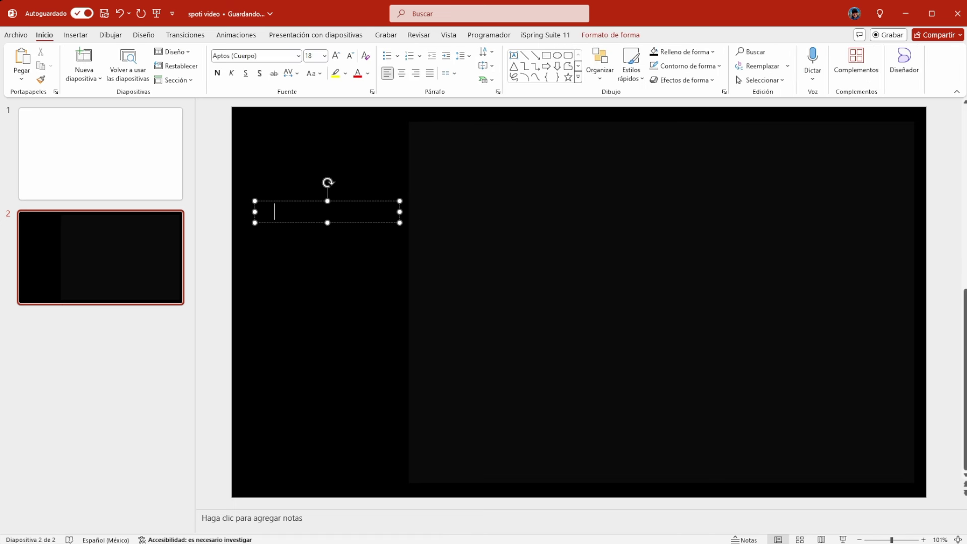
click(368, 73)
click(359, 124)
text(Sección de Frutas)
- Duplicate it into a section list renamed Animales, Lugares, Objetos and Personas
drag(313, 211, 309, 418)
double_click(351, 295)
text(Animales)
double_click(345, 328)
text(Lugares)
double_click(348, 364)
text(Objetos)
double_click(346, 398)
text(Personas)
click(330, 276)
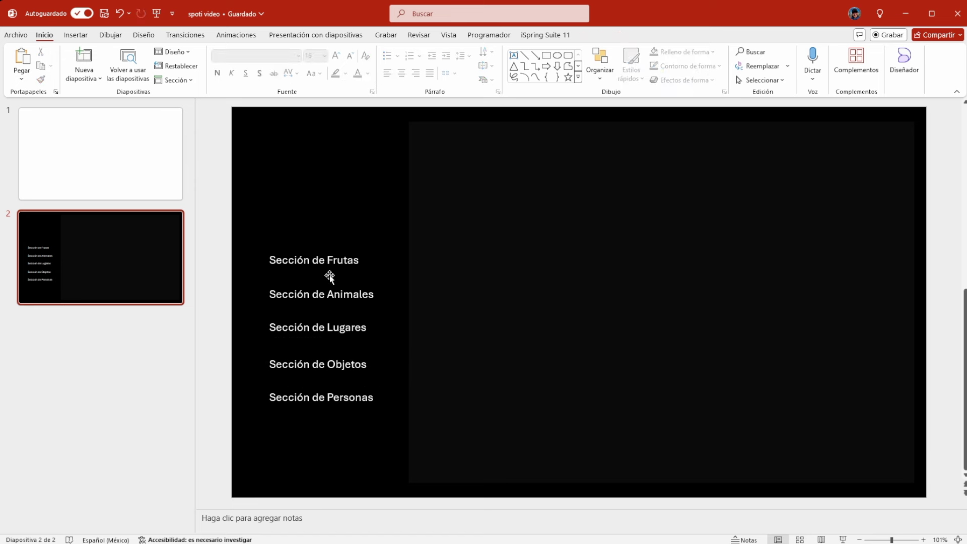
- Copy a box onto the panel as the title 'Esta es la sección de Frutas', widened and positioned
drag(330, 276, 609, 234)
text(Esta es la sección de Frutas)
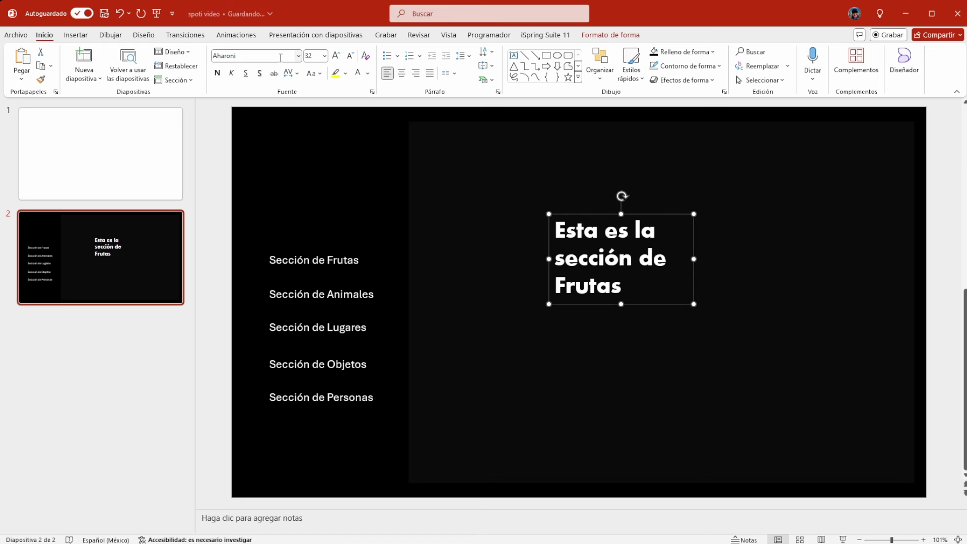
drag(694, 258, 864, 254)
drag(663, 218, 734, 206)
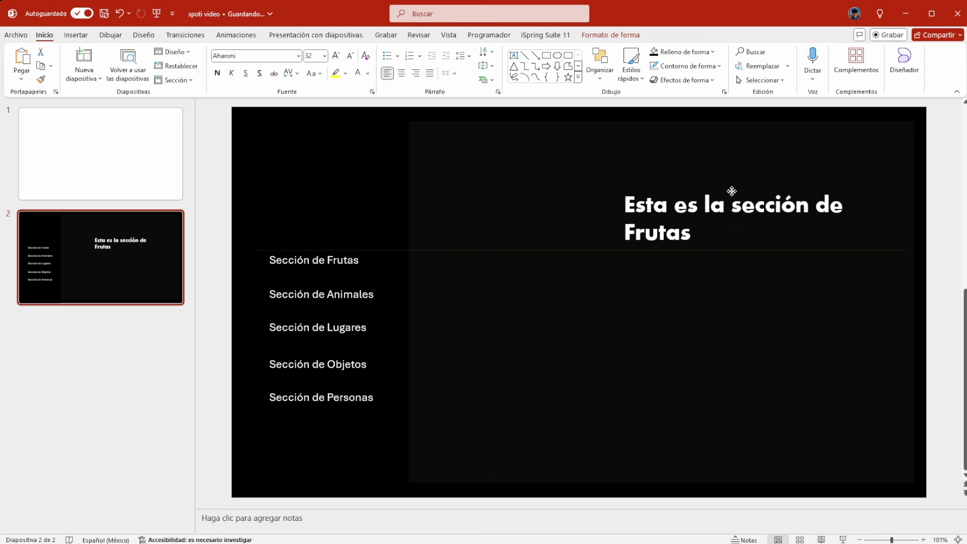
- Place another copy under the title as the author-name line
click(342, 268)
drag(357, 276, 705, 291)
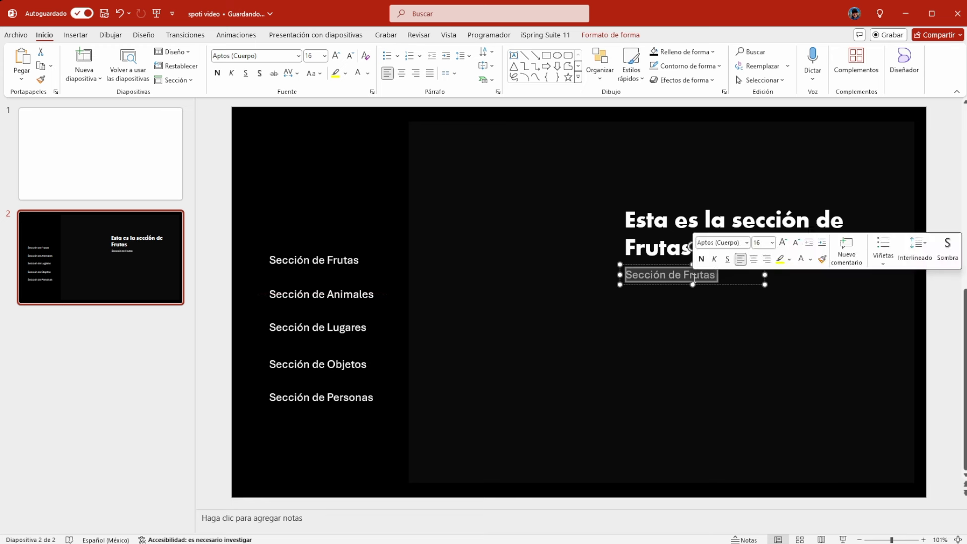
text(JAz)
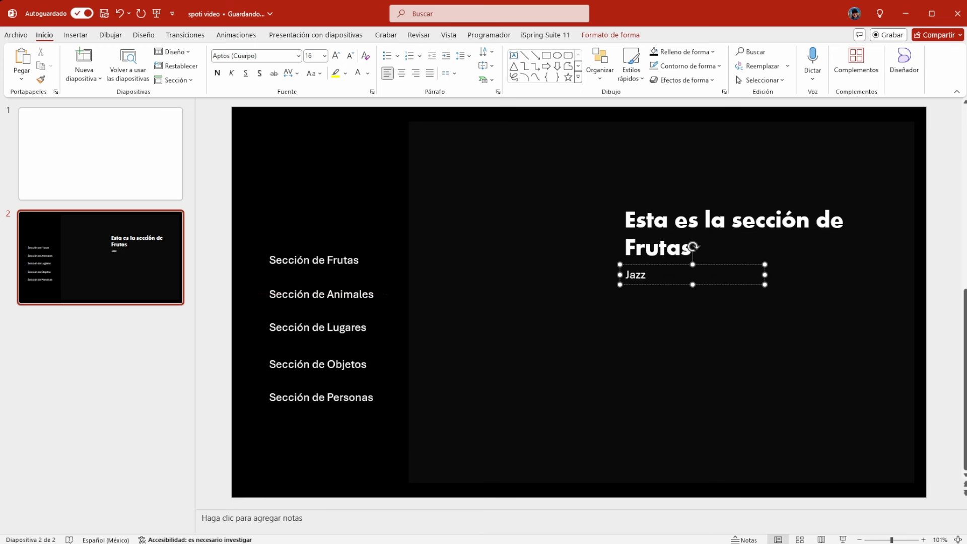
text(Guzmán)
key(Escape)
key(Escape)
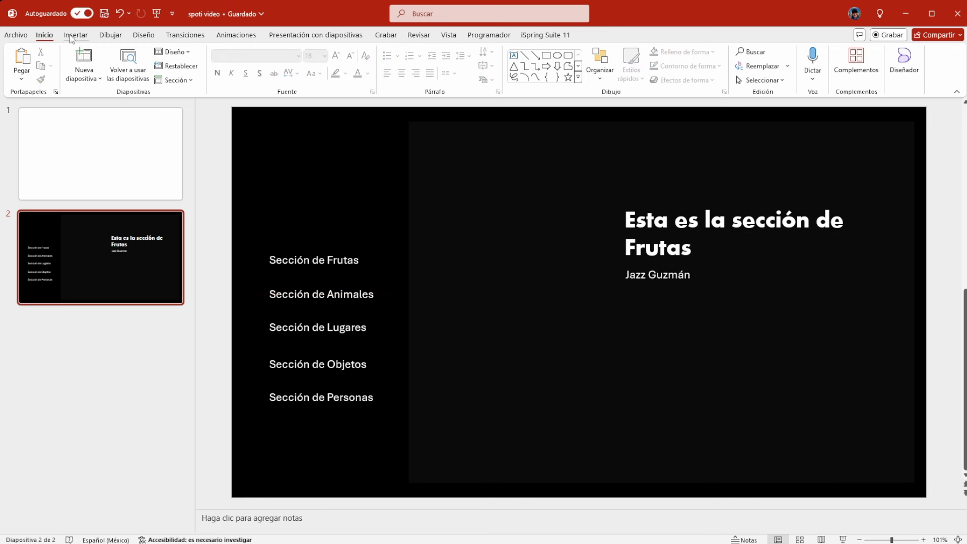
click(75, 35)
- Insert a fruit photo from the stock image library
click(151, 63)
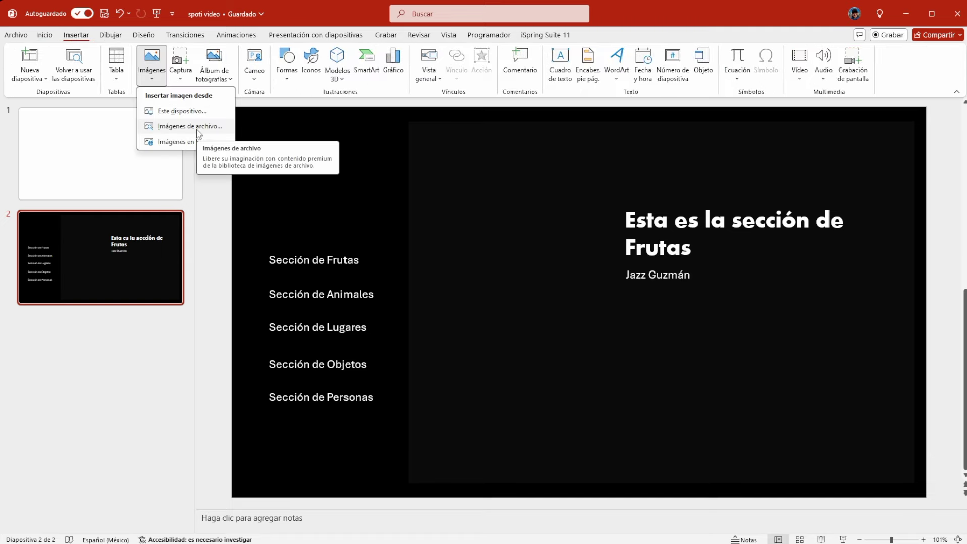
click(199, 134)
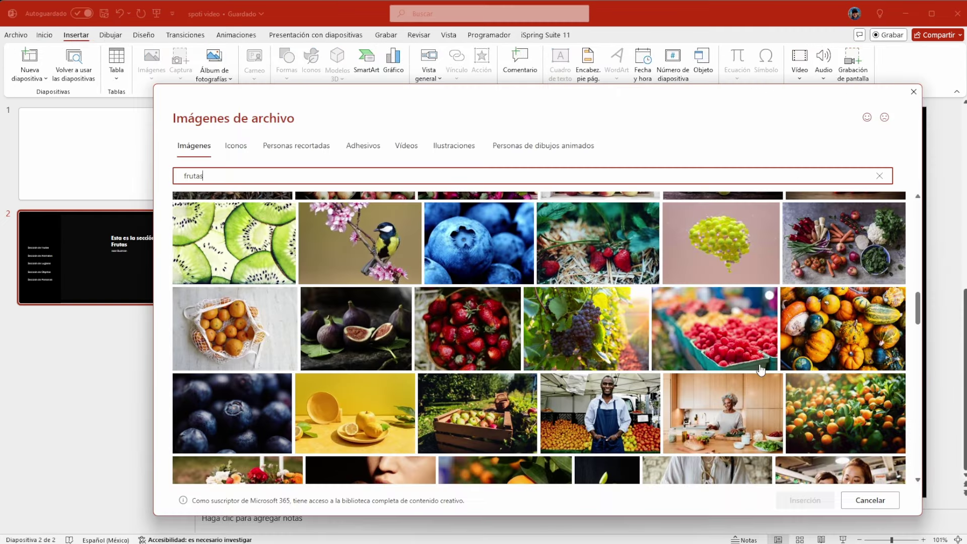
click(761, 371)
click(805, 499)
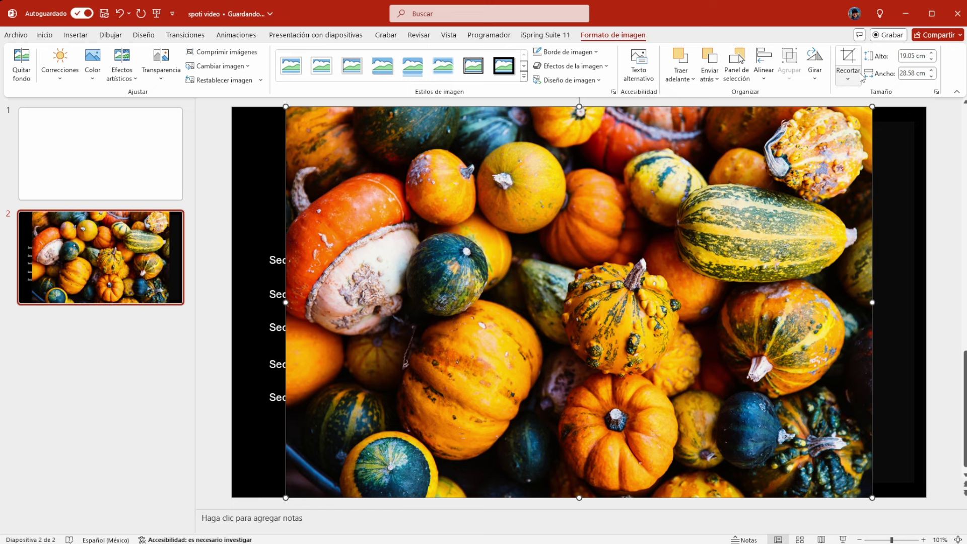
- Crop the pumpkin photo to a 1:1 aspect ratio
click(848, 75)
mouse_move(884, 125)
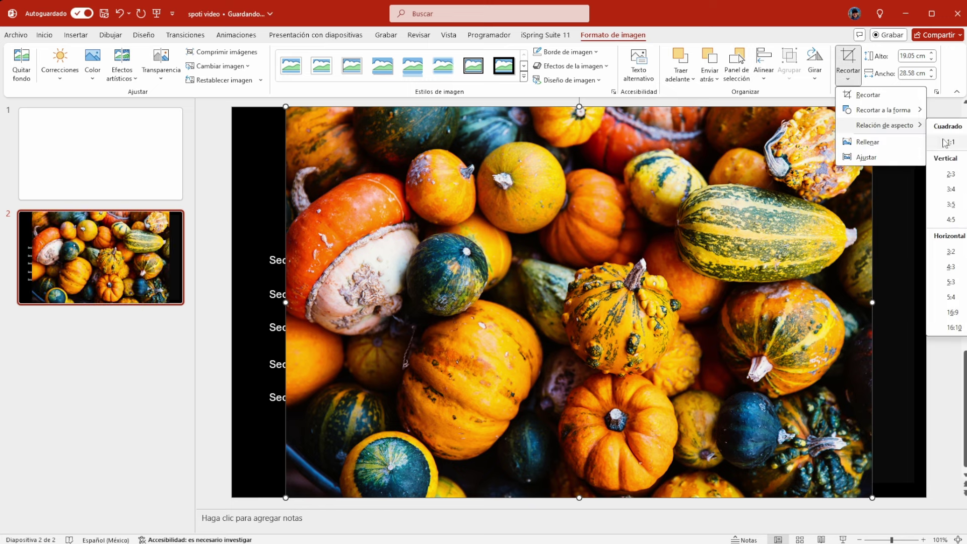
click(950, 142)
click(940, 172)
click(580, 398)
- Resize the photo and set it left of the title, nudging the title beside it
drag(377, 500, 677, 204)
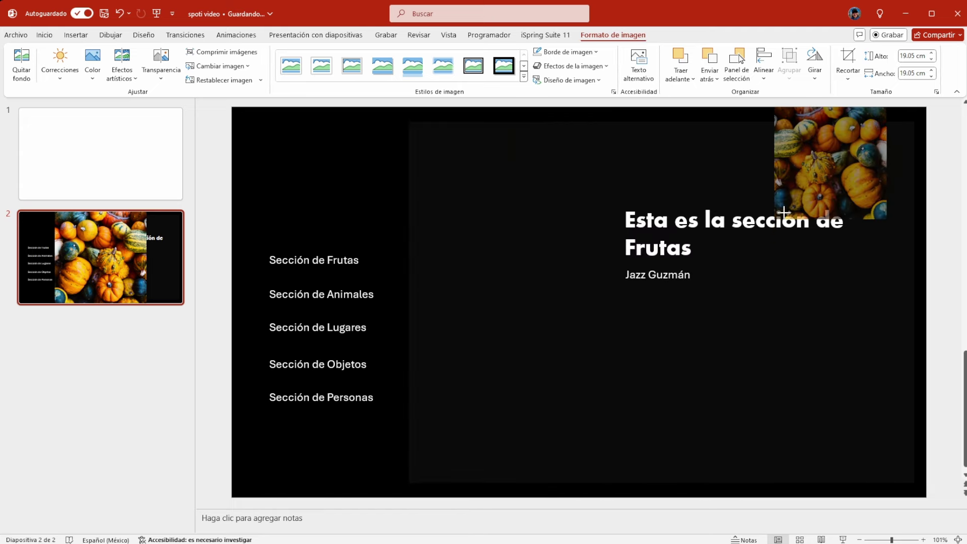
drag(840, 156, 485, 182)
mouse_move(515, 232)
mouse_down()
mouse_move(604, 285)
mouse_move(608, 302)
mouse_up()
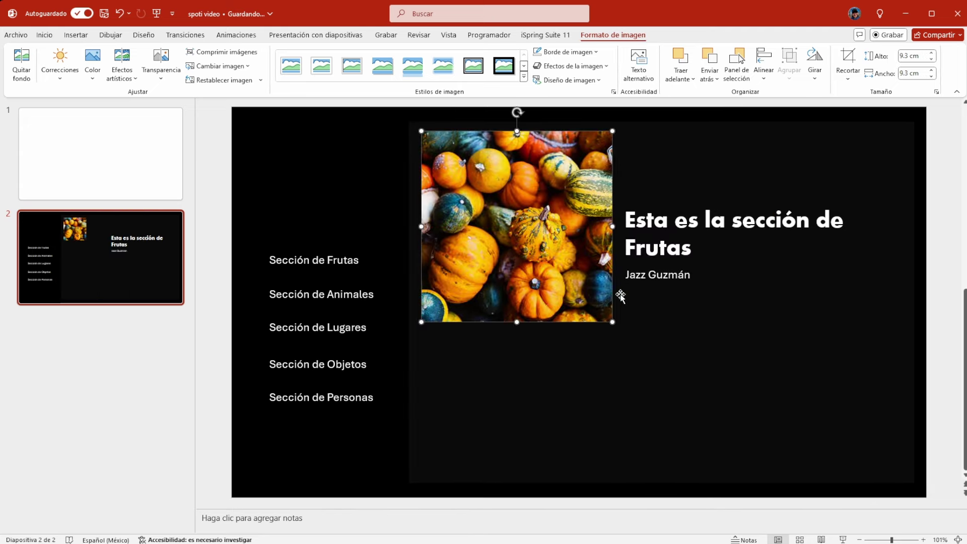
mouse_move(657, 264)
mouse_down()
mouse_move(650, 286)
mouse_move(650, 276)
mouse_up()
click(747, 352)
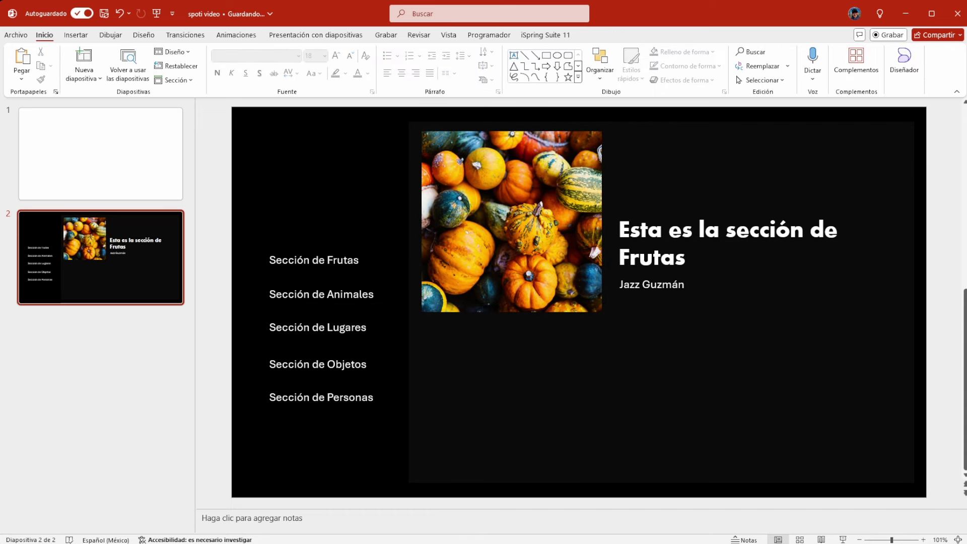
click(499, 297)
- Paste the four fruit photos below the pumpkin and add a caption under the apple photo
key(ctrl+v)
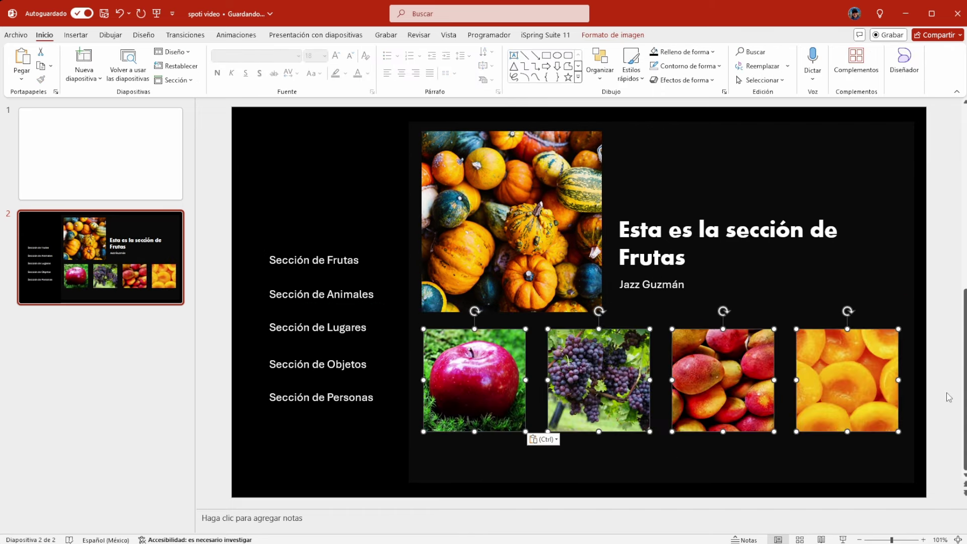
click(946, 399)
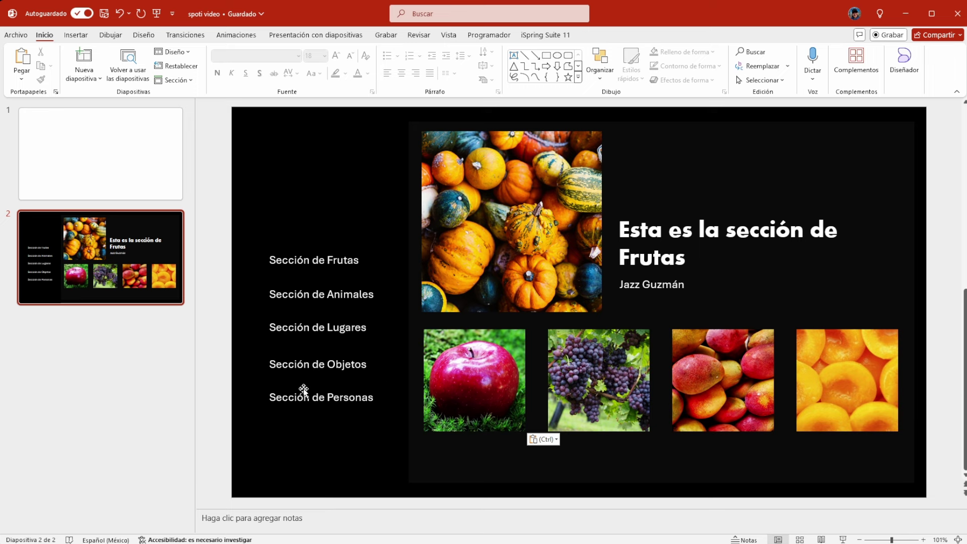
drag(311, 398, 470, 449)
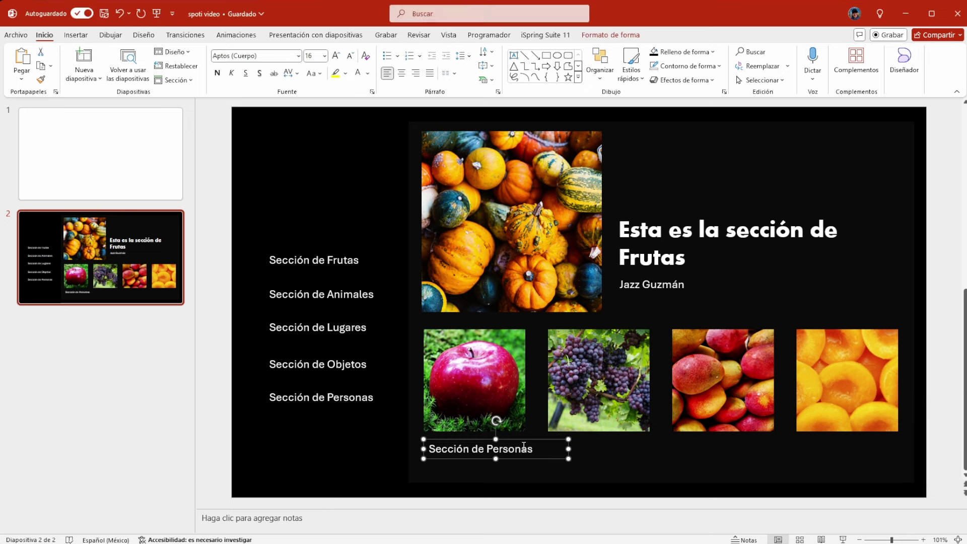
triple_click(481, 449)
text(Primer tema sobre manzanas)
click(332, 484)
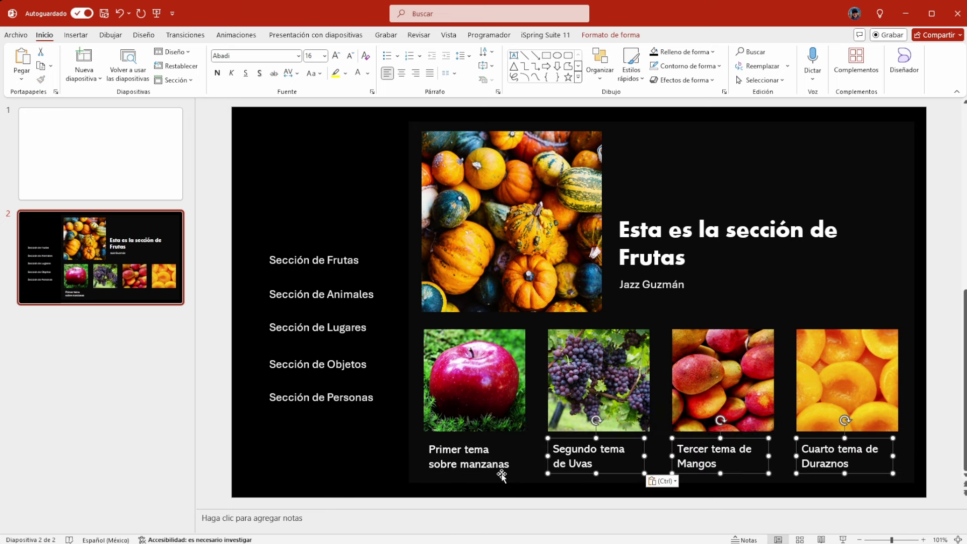
- Choose the straight line shape from the Insertar shapes gallery
click(76, 34)
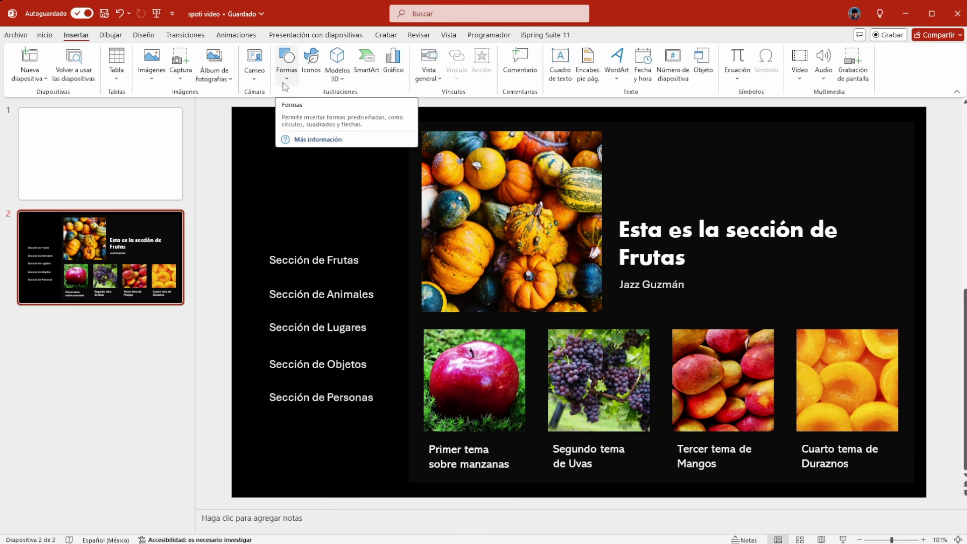
click(288, 78)
click(296, 111)
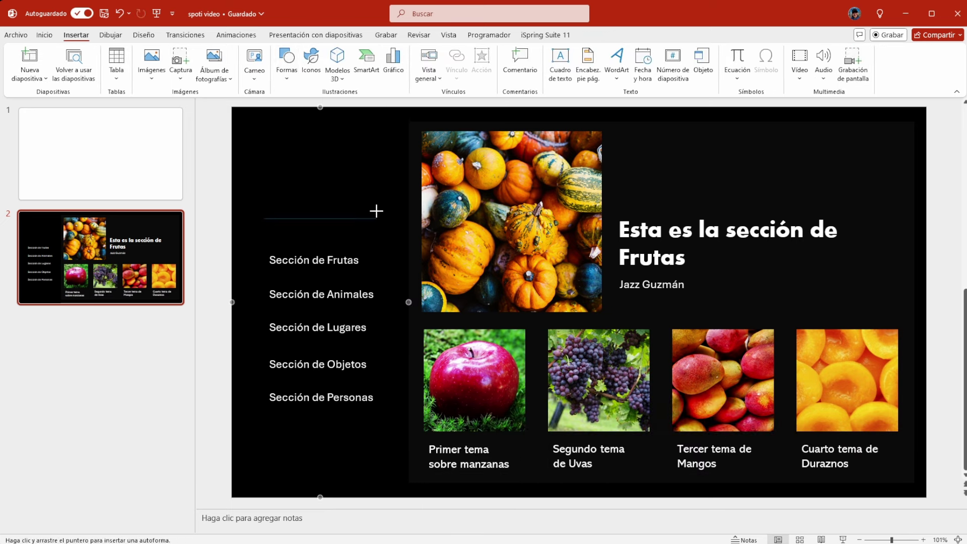
- Draw a divider line above the section list and add Inicio/Biblioteca text entries above it
drag(384, 212, 378, 216)
mouse_move(342, 261)
mouse_down()
mouse_move(342, 215)
mouse_move(303, 188)
mouse_up()
text(Biblioteca)
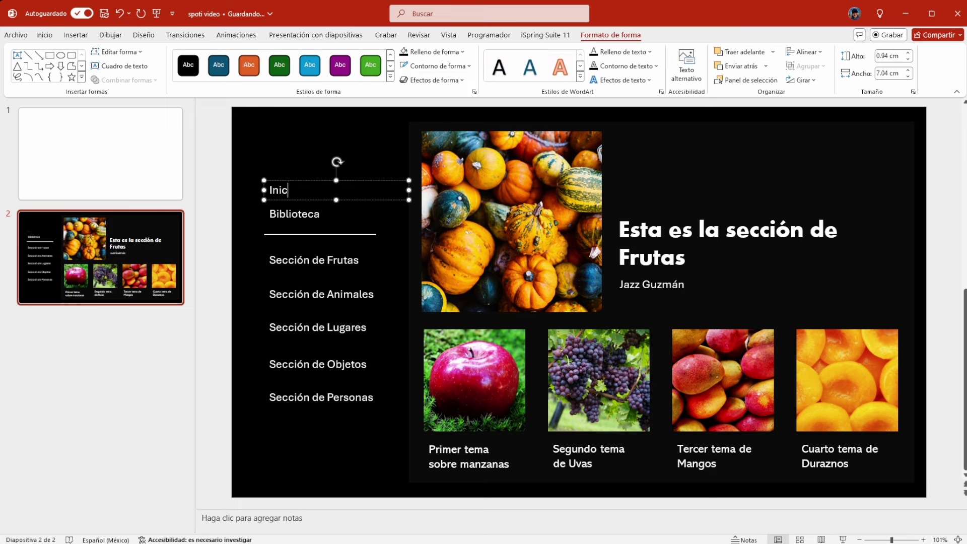
text(cio)
click(228, 165)
- Paste the Spotify logo at the top left of the sidebar
key(ctrl+v)
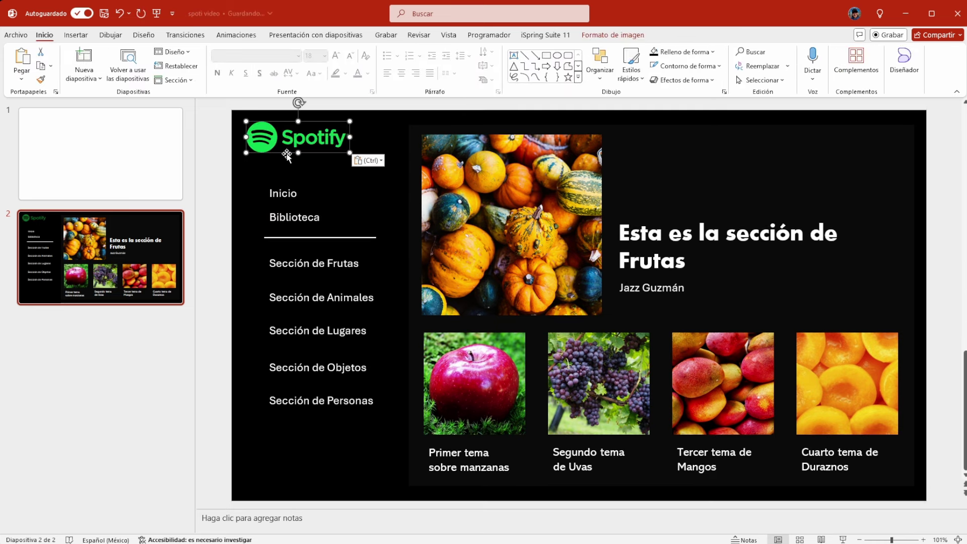
click(239, 175)
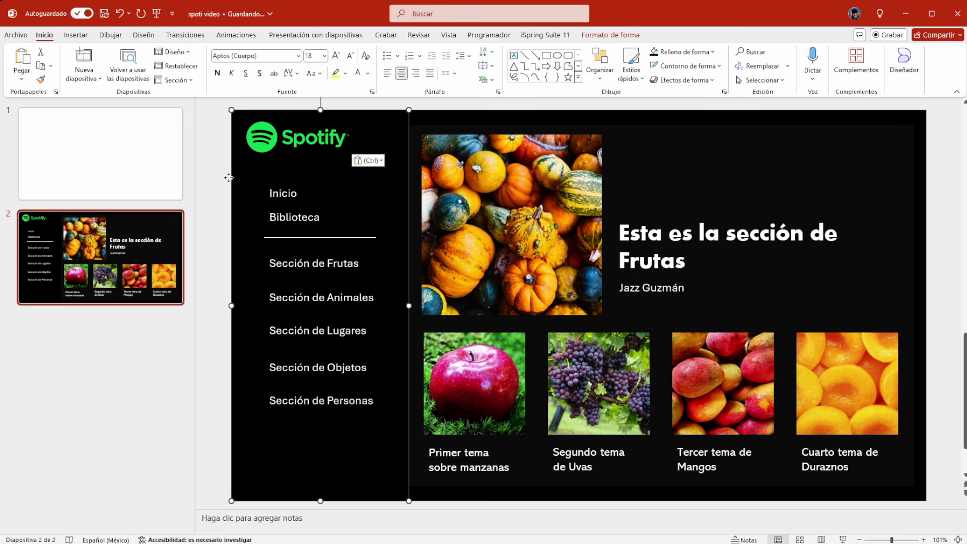
click(220, 181)
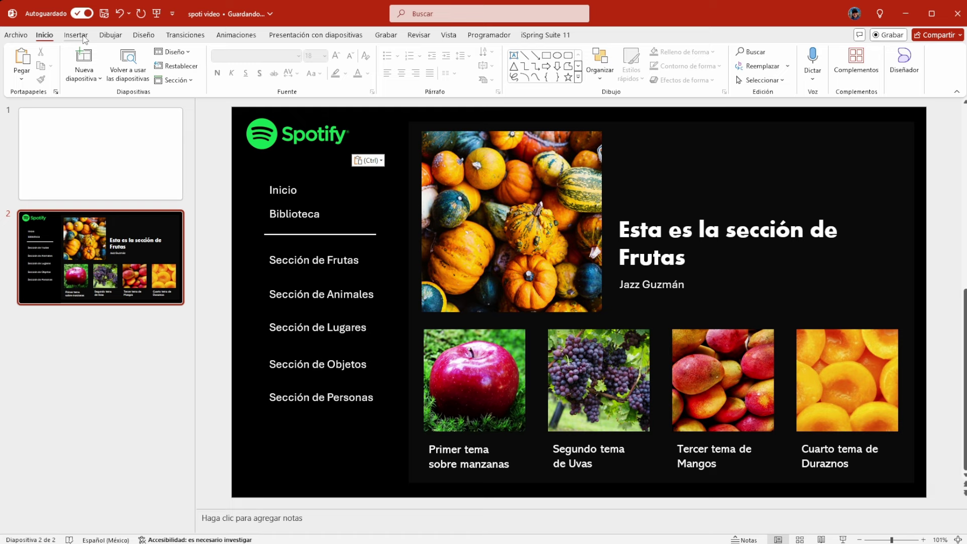
click(239, 175)
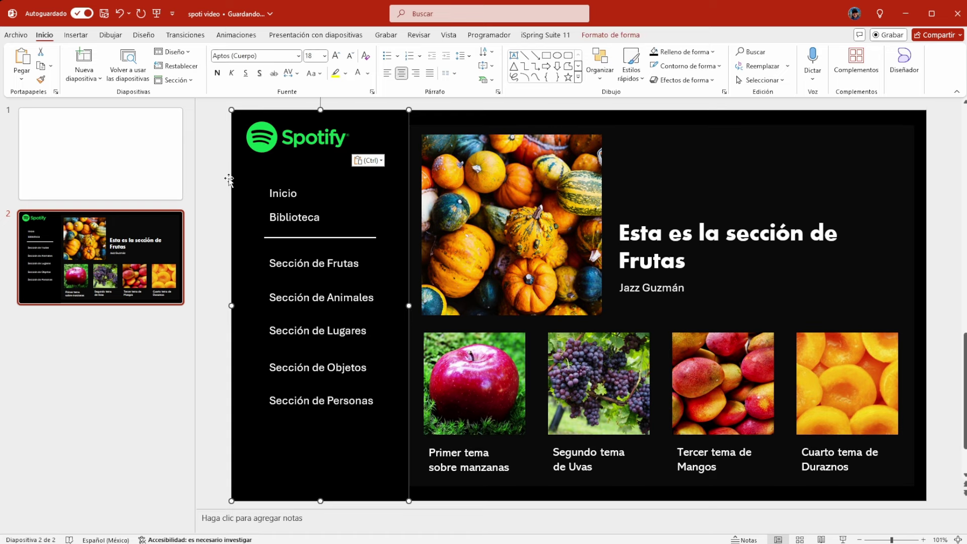
click(220, 182)
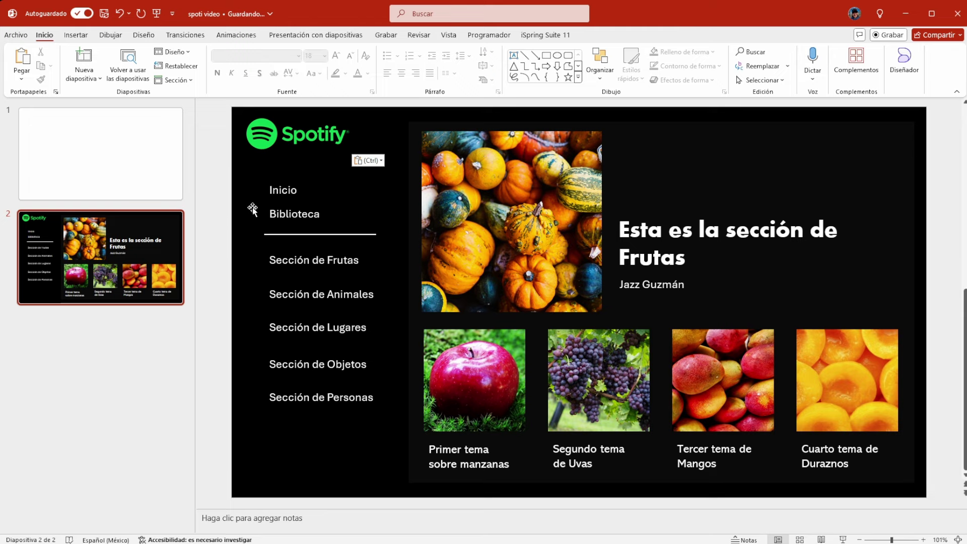
click(75, 36)
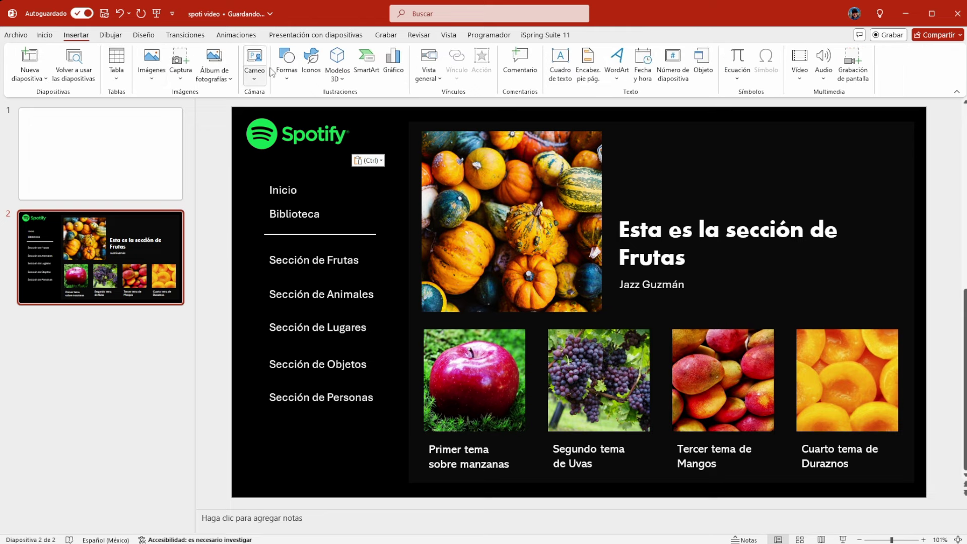
- Search icons for casa, libros and Música, and insert house, books, play and skip-forward icons
click(311, 63)
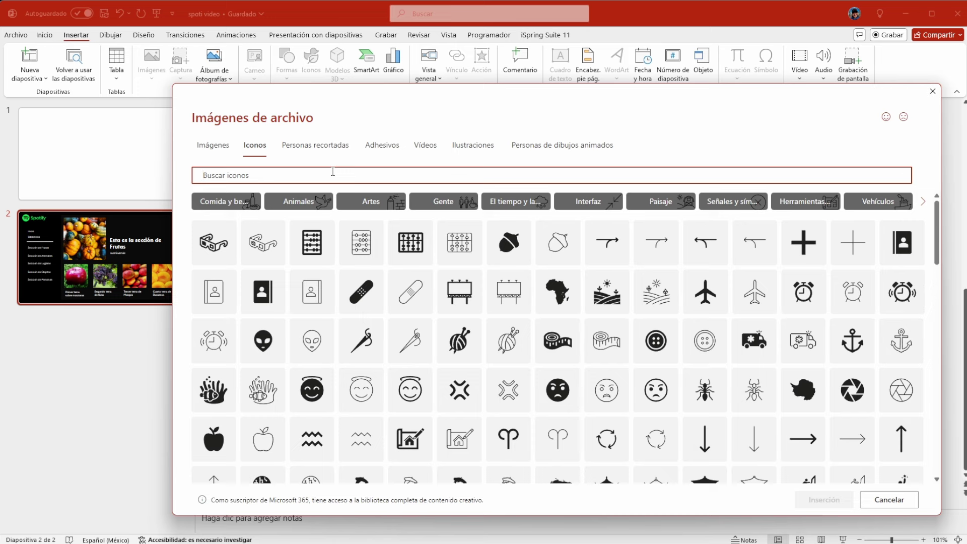
text(casa)
click(327, 252)
click(411, 266)
click(327, 252)
text(ibros)
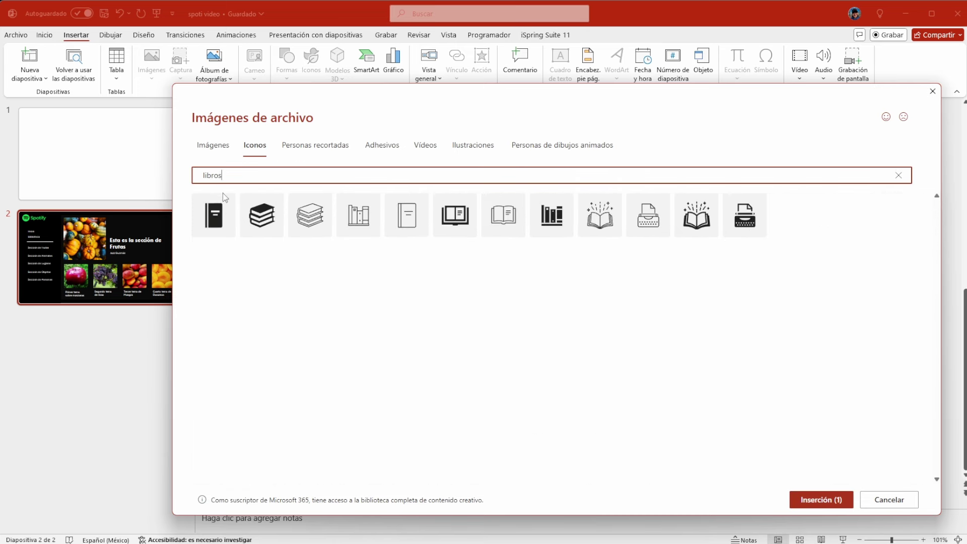
click(359, 215)
click(199, 175)
text(Música)
click(419, 356)
scroll(352, 368, up, 3)
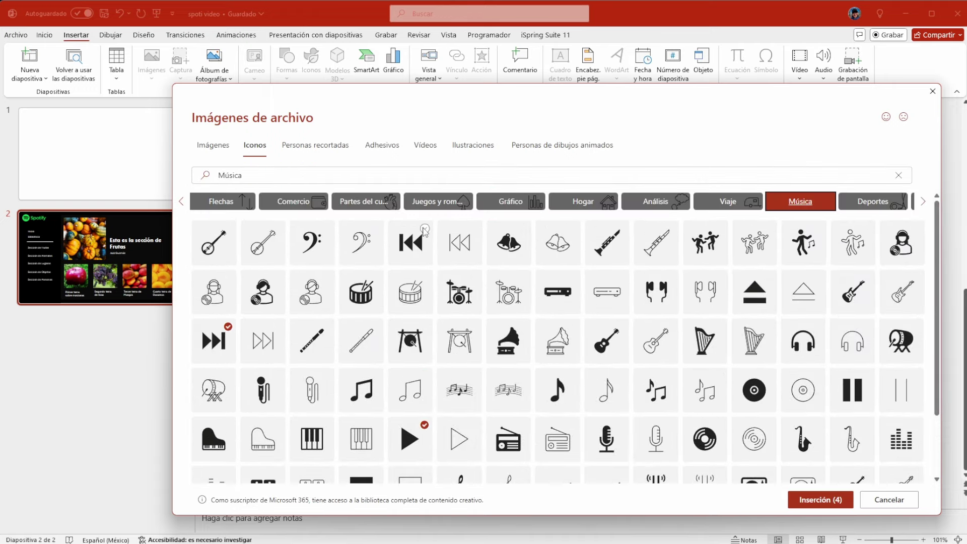
click(821, 500)
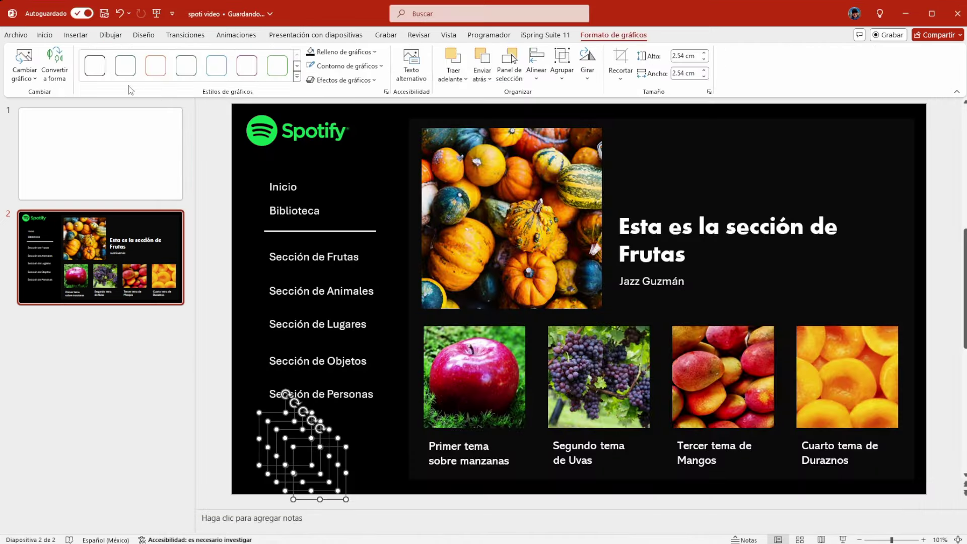
- Make the icons white and move the house and books icons beside Inicio and Biblioteca
click(366, 55)
click(314, 105)
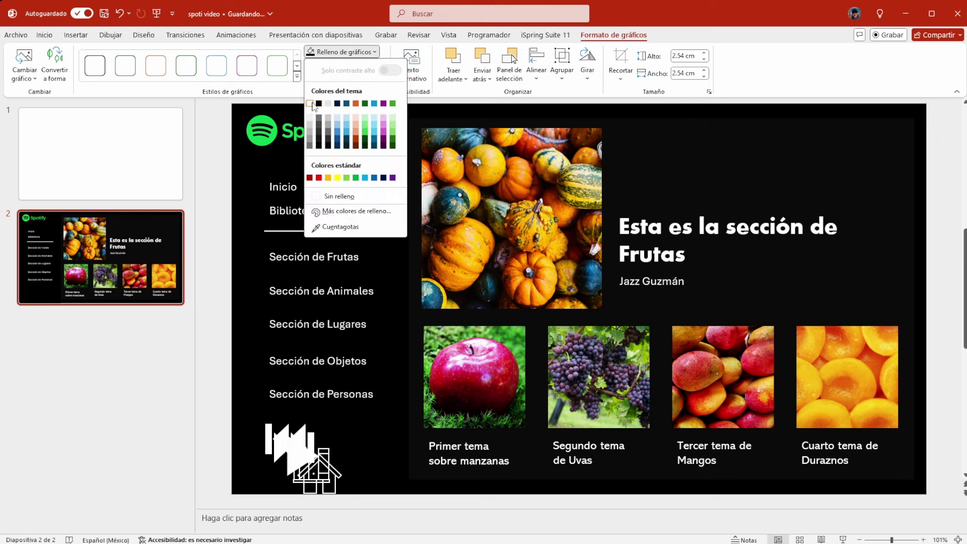
key(Escape)
mouse_move(302, 454)
mouse_down()
mouse_move(265, 253)
mouse_move(277, 250)
mouse_up()
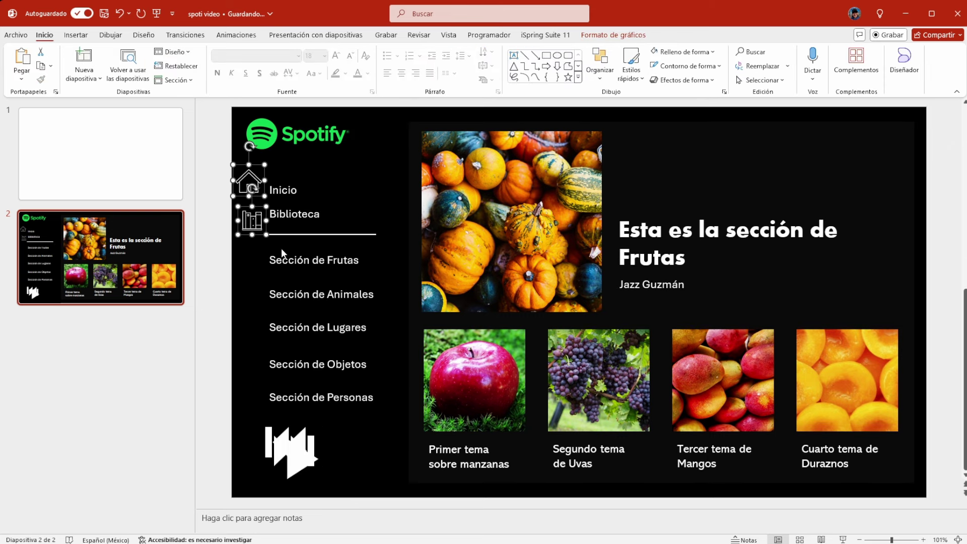
click(218, 214)
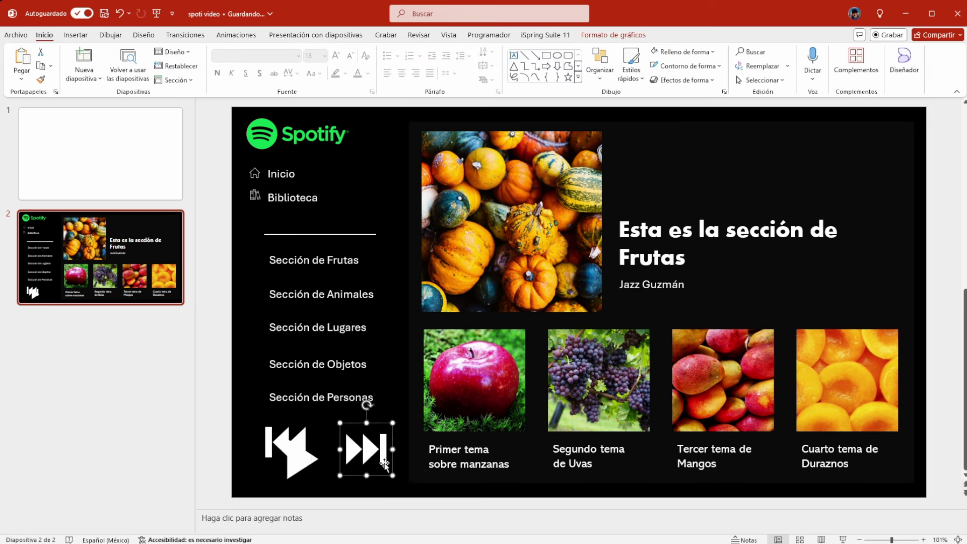
- Build bottom-left skip-back, play and skip-forward controls, deleting the stray triangle
right_click(352, 446)
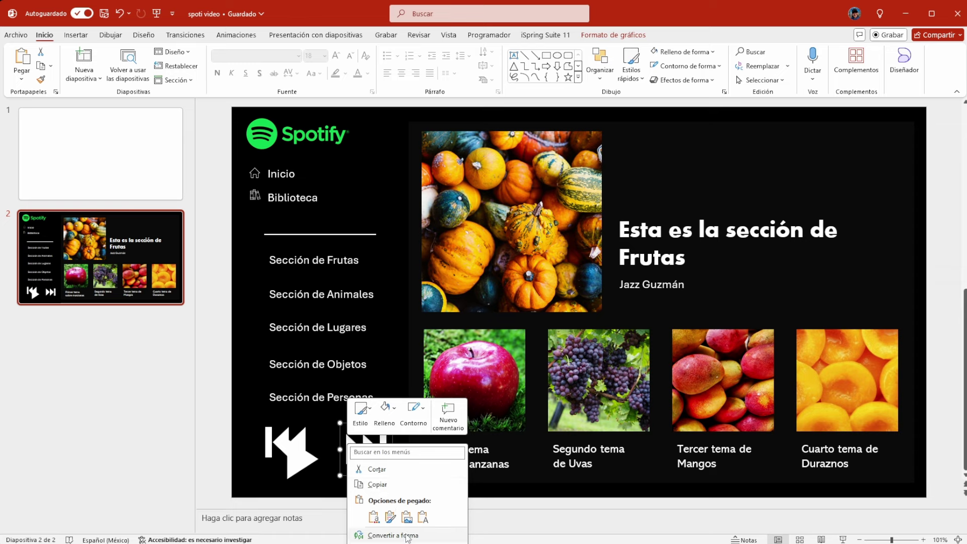
key(Escape)
scroll(347, 484, up, 1)
drag(337, 476, 325, 479)
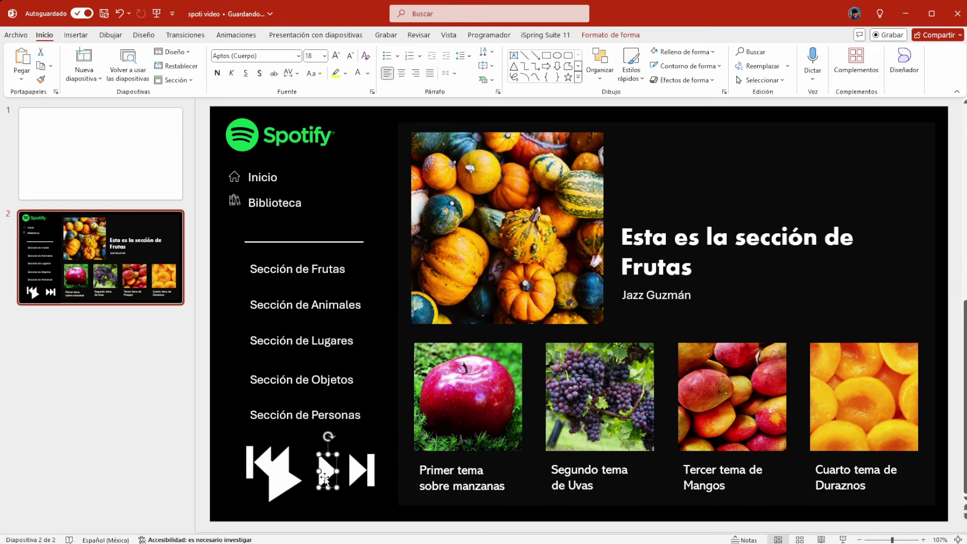
key(Delete)
right_click(250, 454)
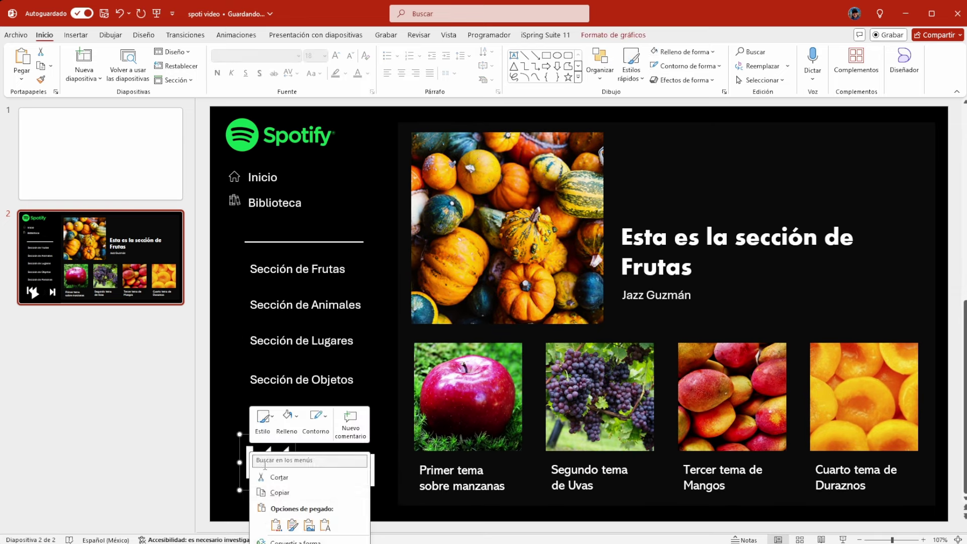
key(Escape)
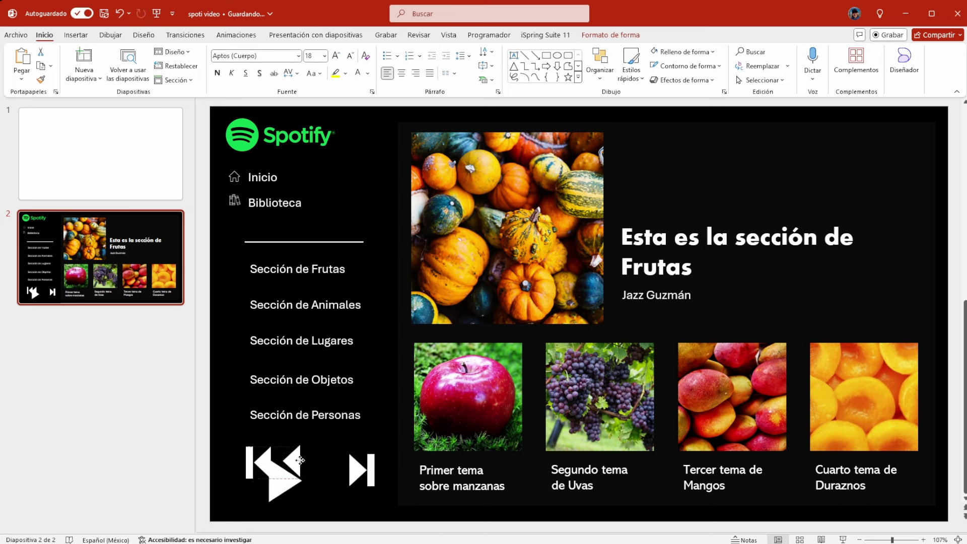
click(312, 455)
drag(283, 486, 309, 485)
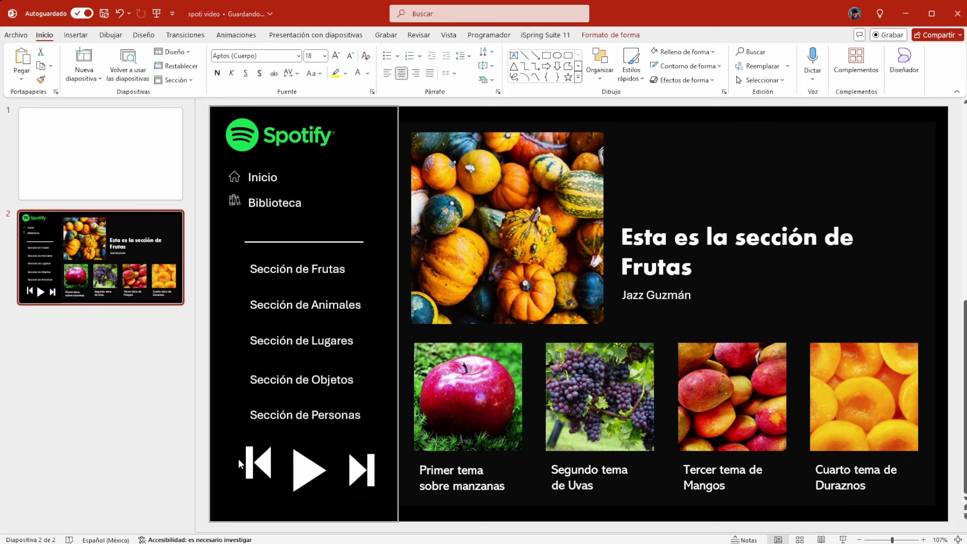
click(258, 484)
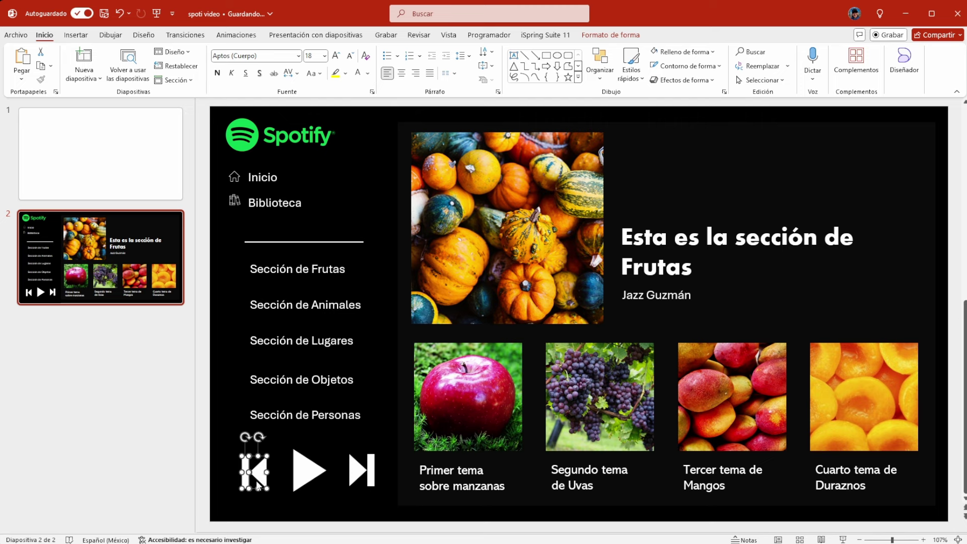
- Unite the skip-back parts into one shape, then the two skip-forward parts
click(611, 35)
click(149, 81)
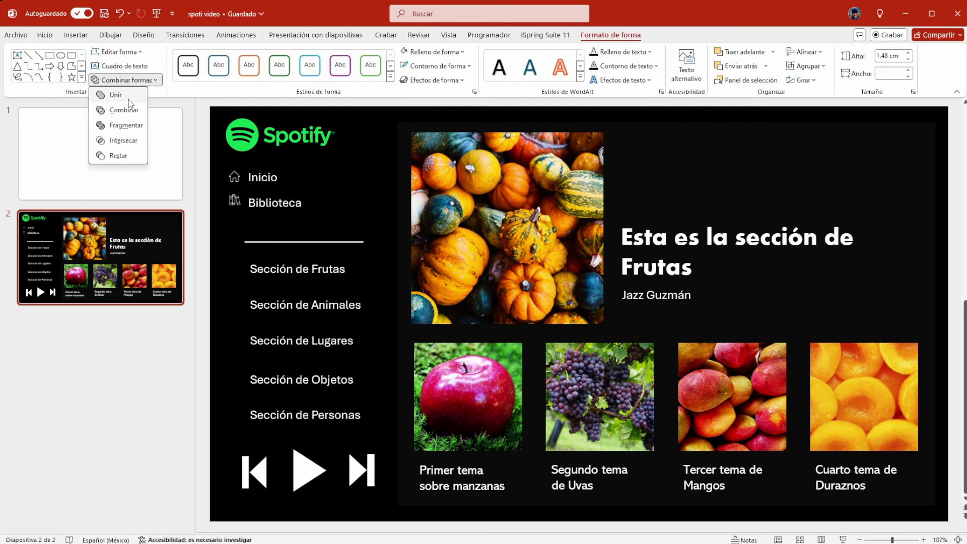
click(126, 96)
click(369, 471)
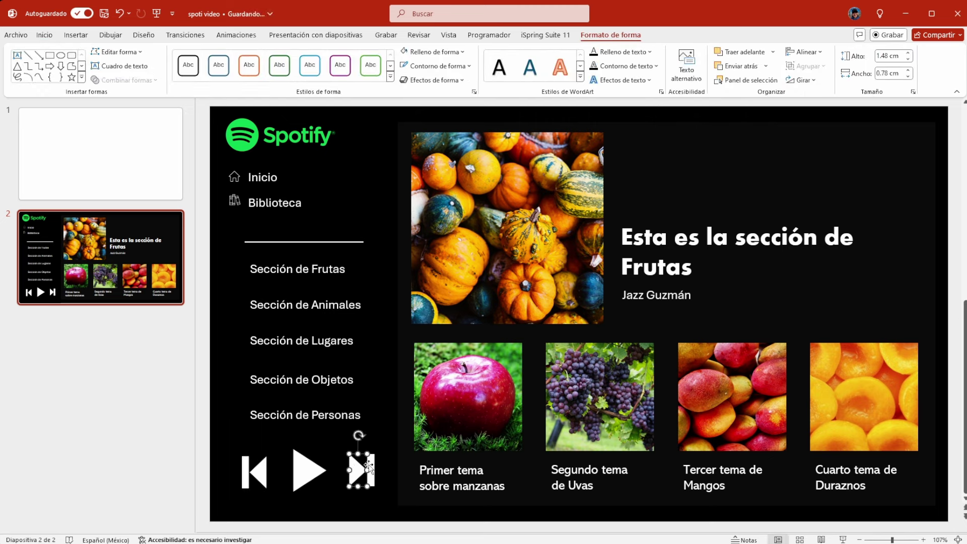
shift+click(372, 468)
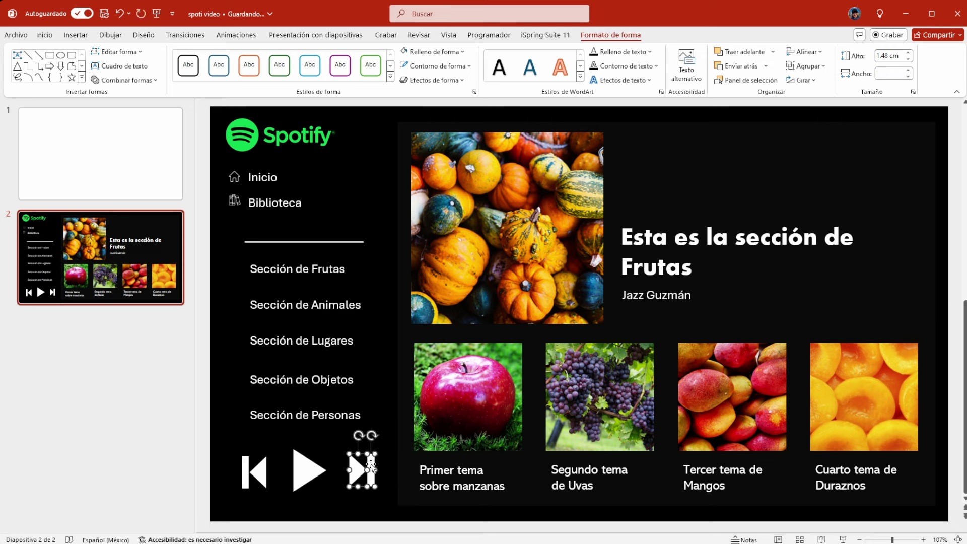
click(149, 80)
click(126, 97)
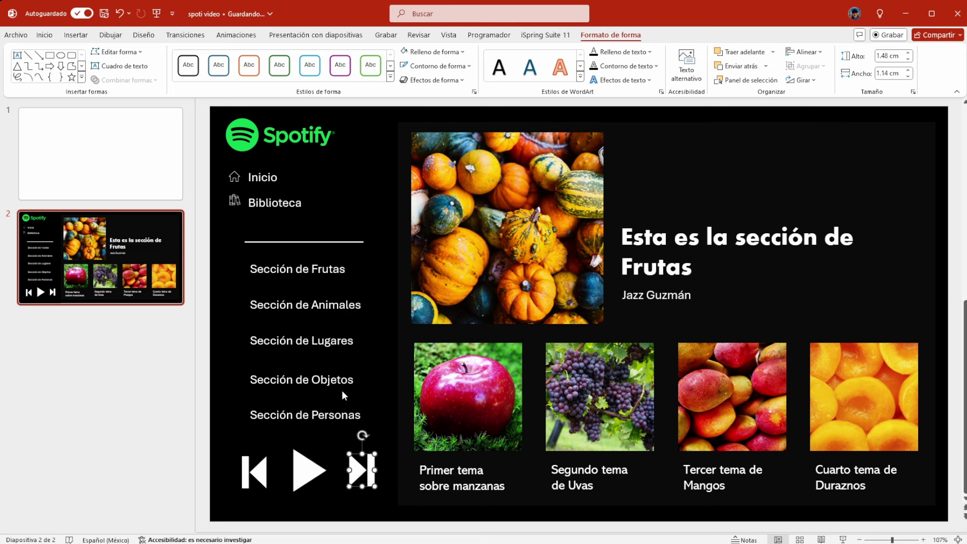
- Fill the play icon black
click(318, 476)
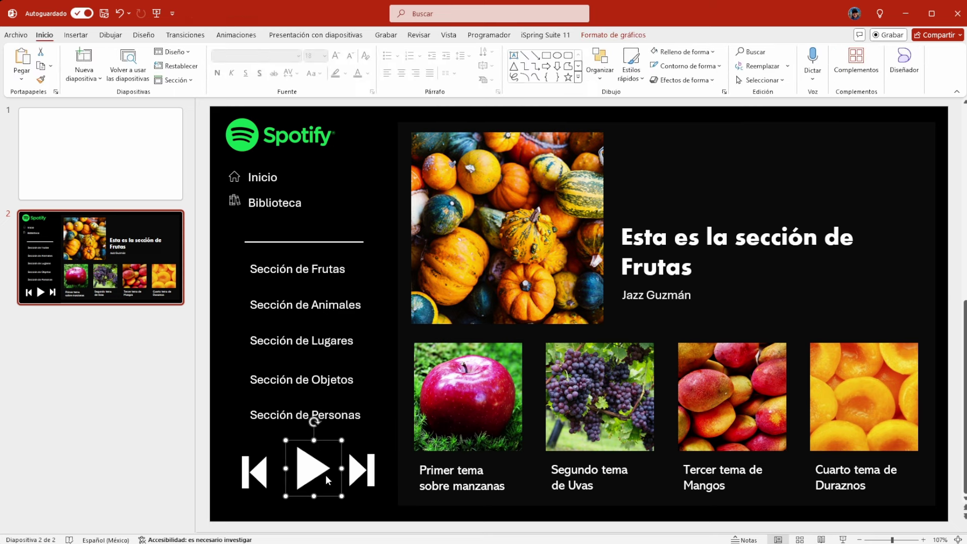
click(614, 35)
click(343, 51)
click(320, 103)
click(75, 34)
click(288, 70)
- Draw an oval circle over the play icon area and bring the play graphic to the front
click(298, 214)
drag(282, 438, 341, 497)
drag(311, 467, 337, 454)
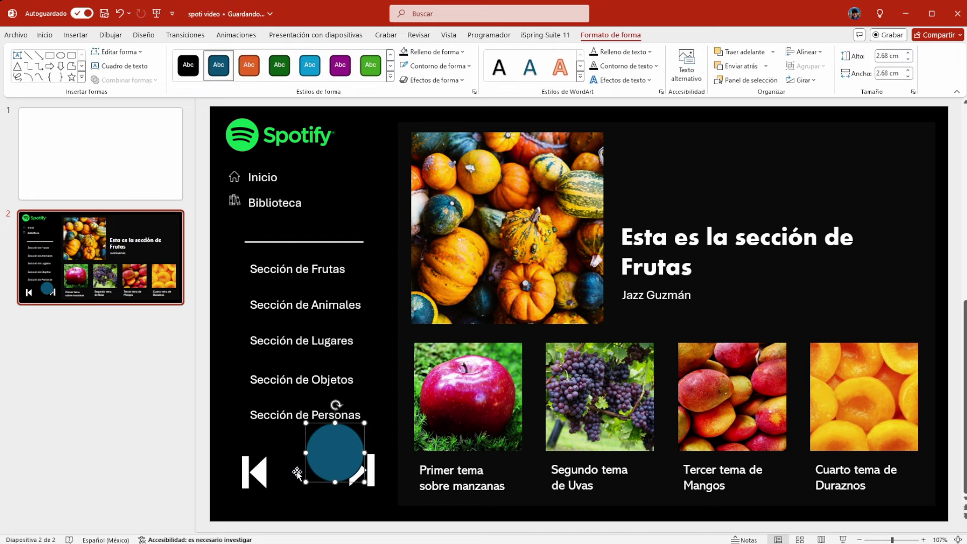
right_click(314, 498)
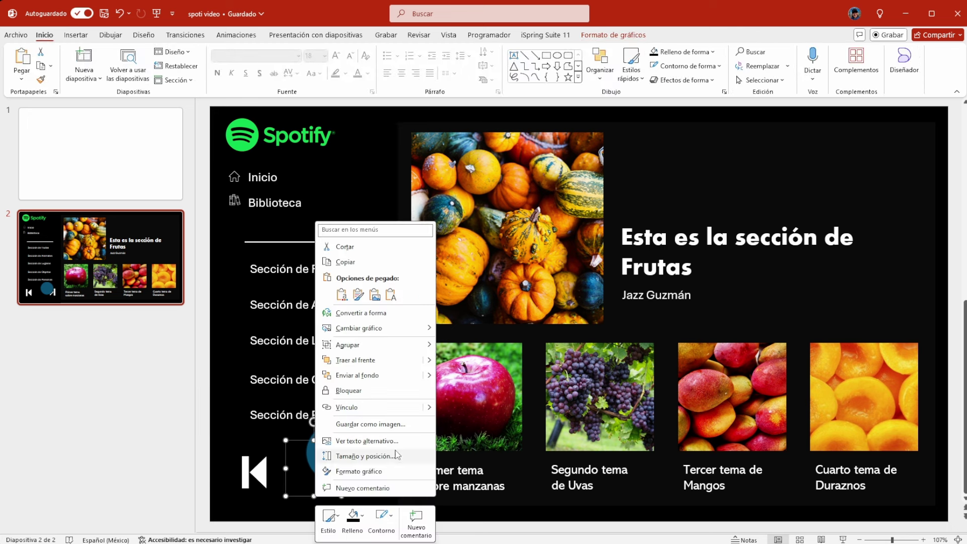
click(356, 360)
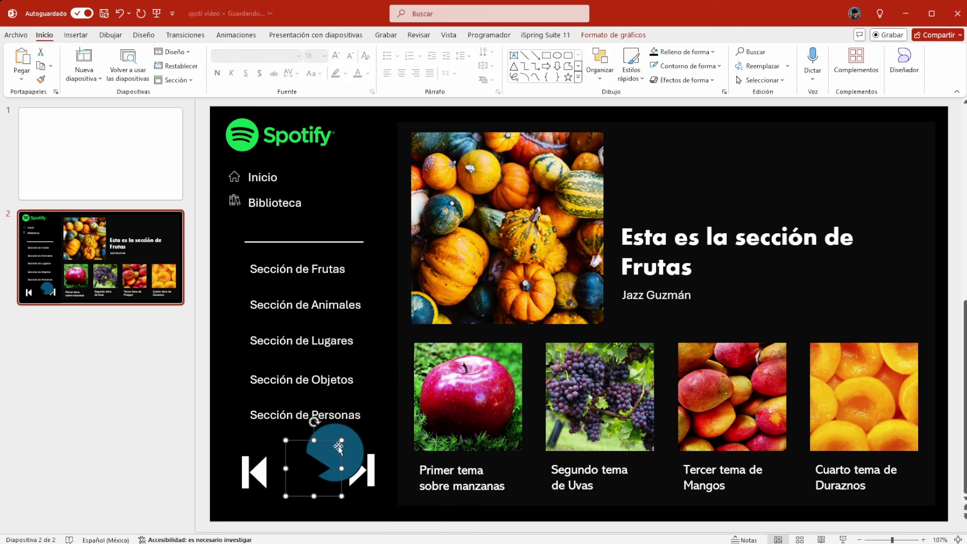
- Fill the circle white and move it behind the play triangle
click(322, 466)
click(680, 51)
click(655, 76)
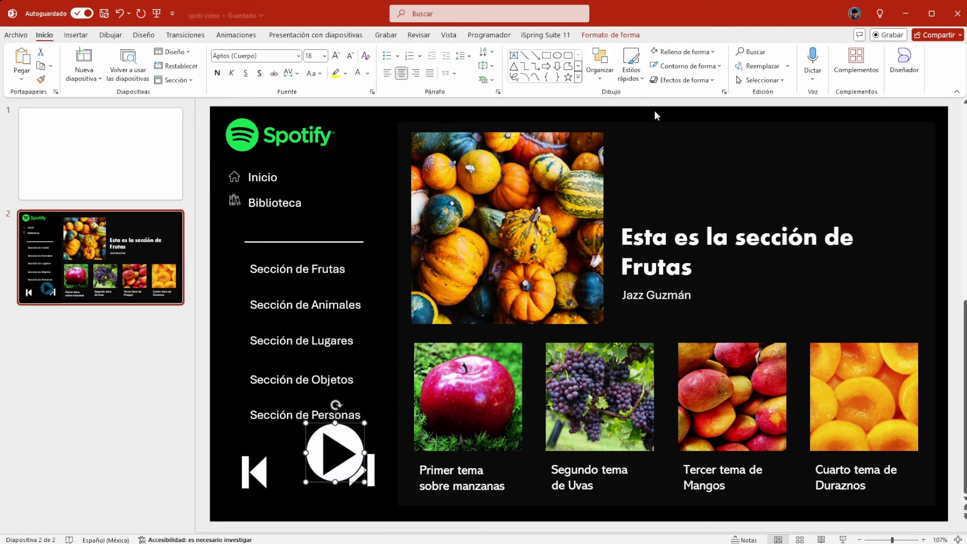
mouse_move(334, 446)
mouse_down()
mouse_move(304, 465)
mouse_move(312, 461)
mouse_up()
click(246, 447)
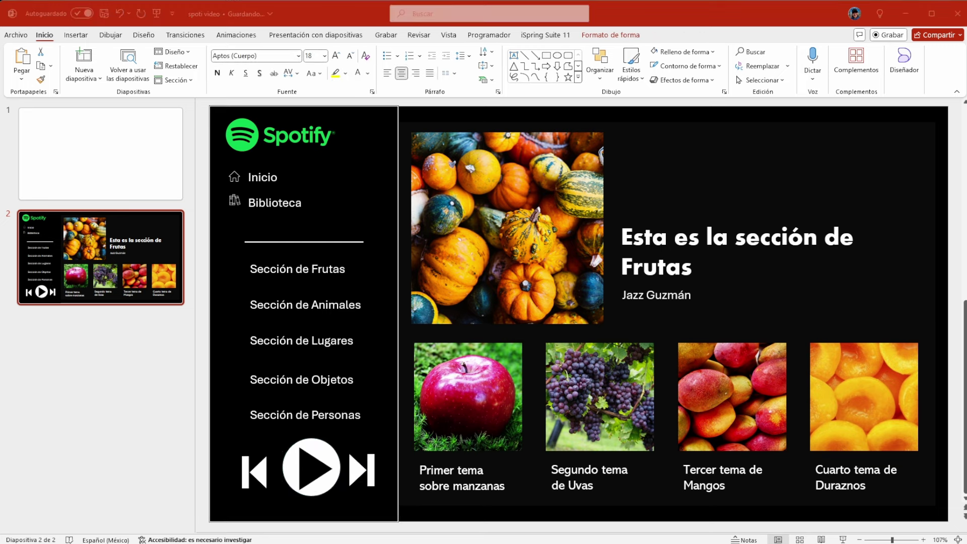
click(349, 483)
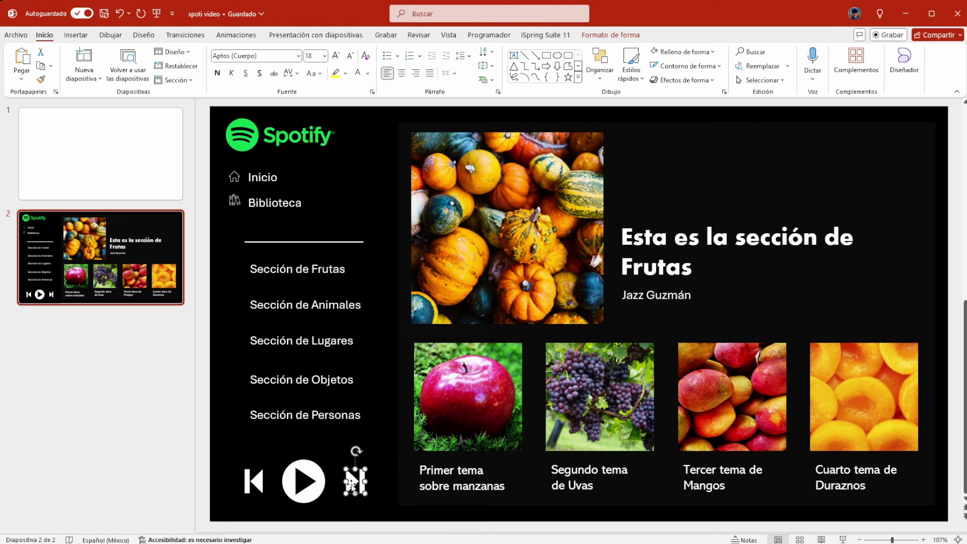
- Add an action to the skip-forward icon hyperlinking to Diapositiva siguiente
click(76, 34)
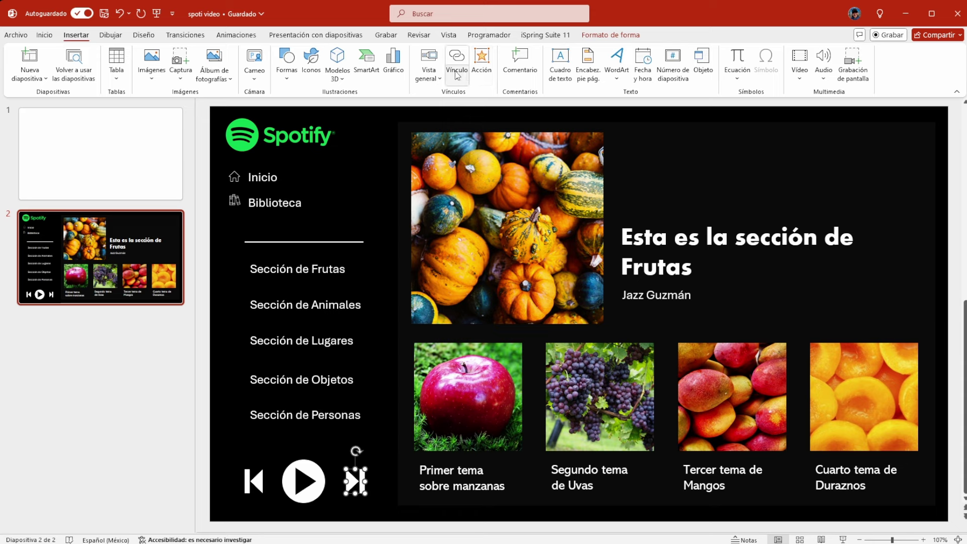
click(482, 63)
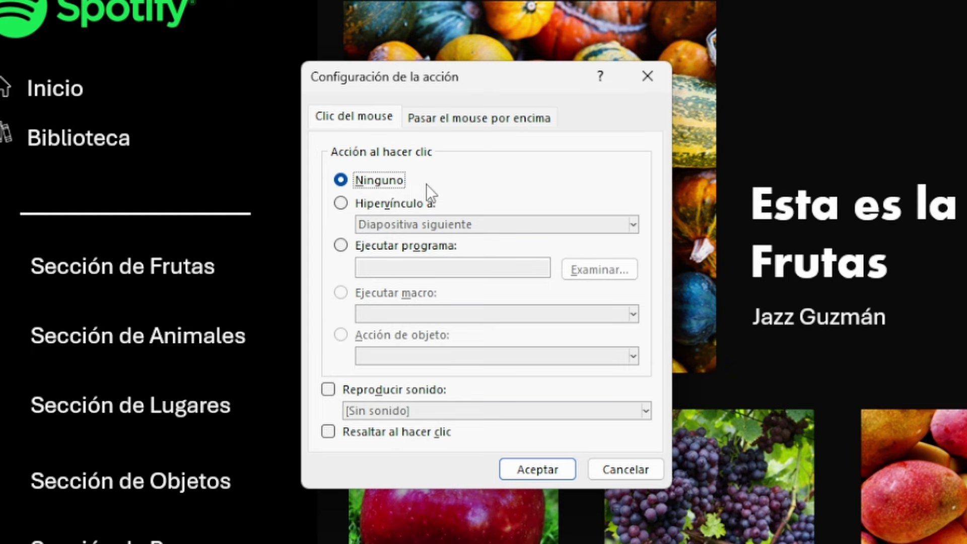
click(424, 203)
click(432, 227)
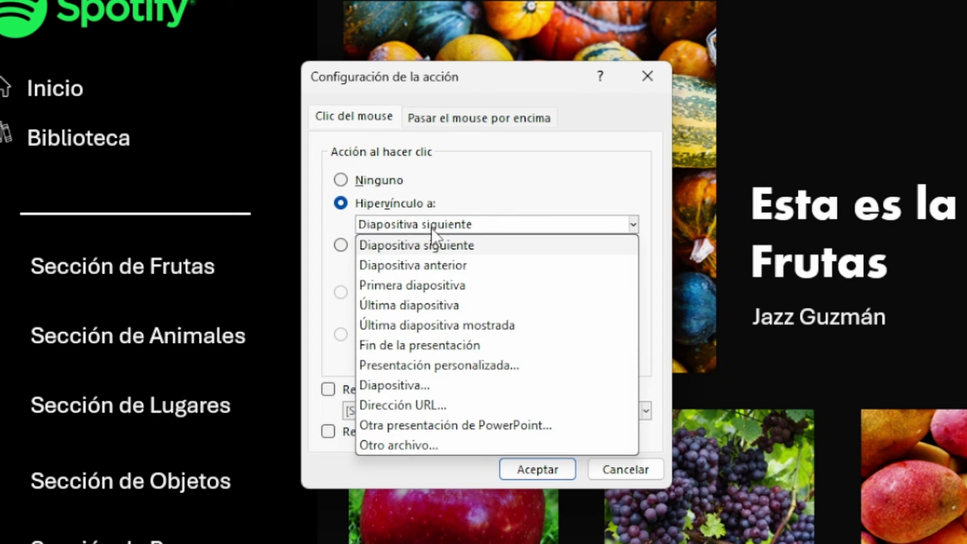
click(446, 247)
click(523, 470)
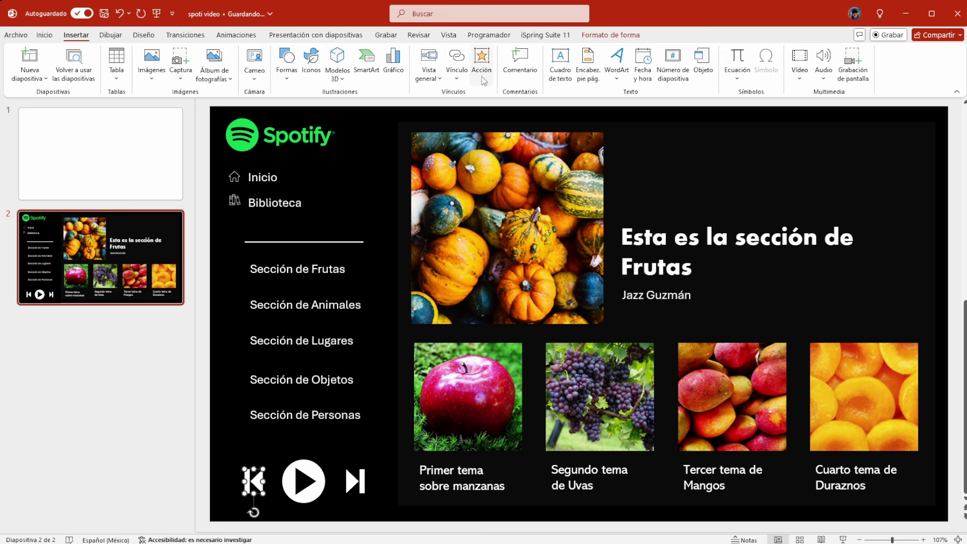
- Add an action to the skip-back icon hyperlinking to Diapositiva anterior
click(437, 236)
click(449, 247)
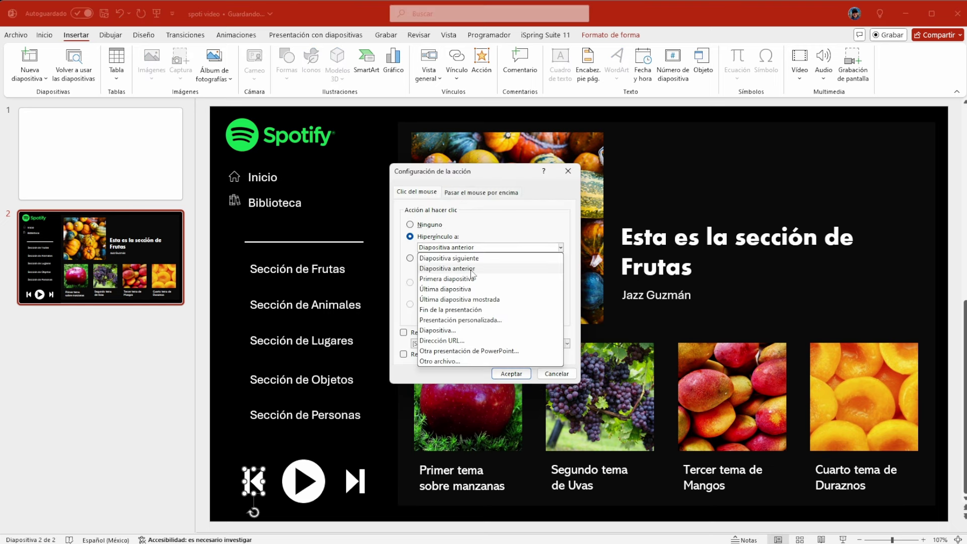
click(471, 269)
click(512, 373)
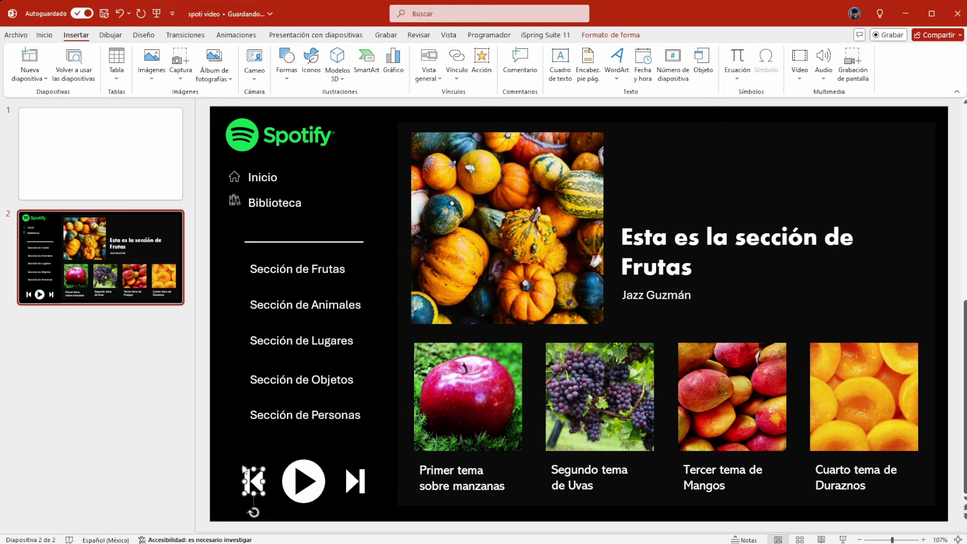
key(ctrl+d)
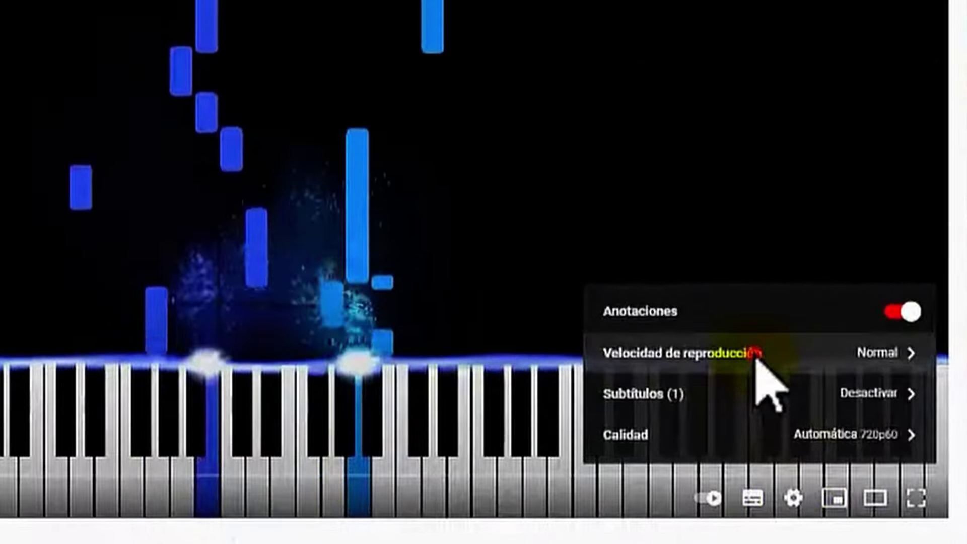
- Show the video's Velocidad de reproducción options from the player settings
click(719, 337)
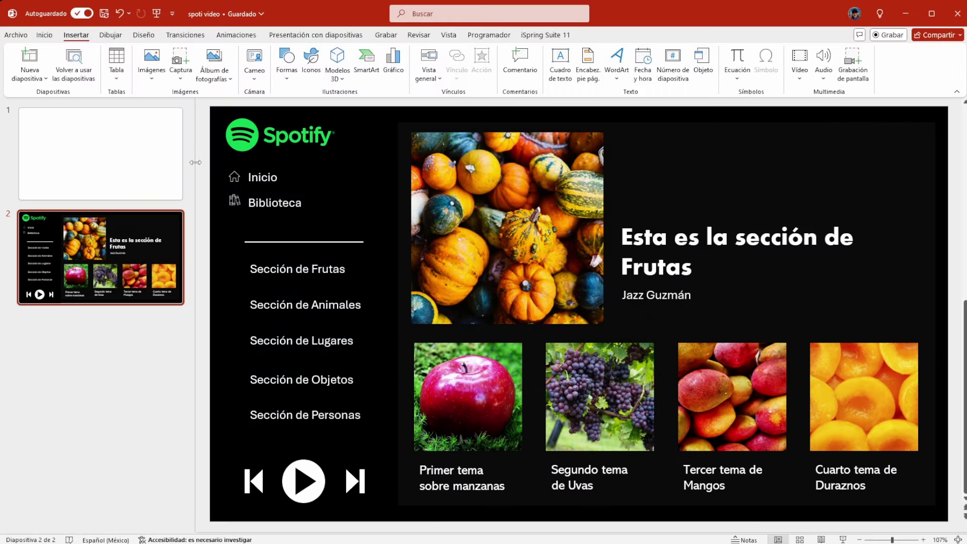
- Duplicate slide 2 and delete the section labels from its left panel
right_click(103, 278)
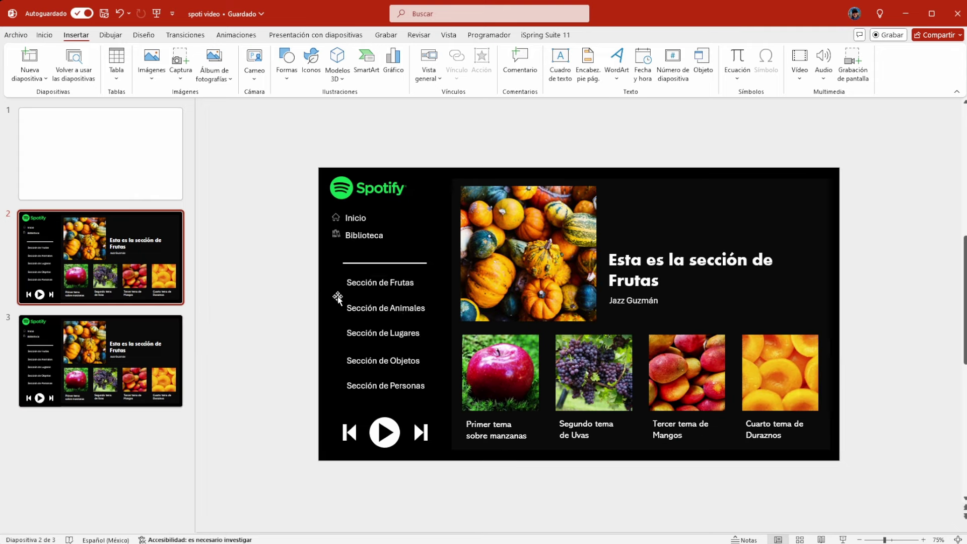
click(174, 396)
mouse_move(453, 383)
mouse_down()
mouse_move(461, 398)
mouse_move(315, 319)
mouse_up()
key(Delete)
scroll(460, 398, up, 2)
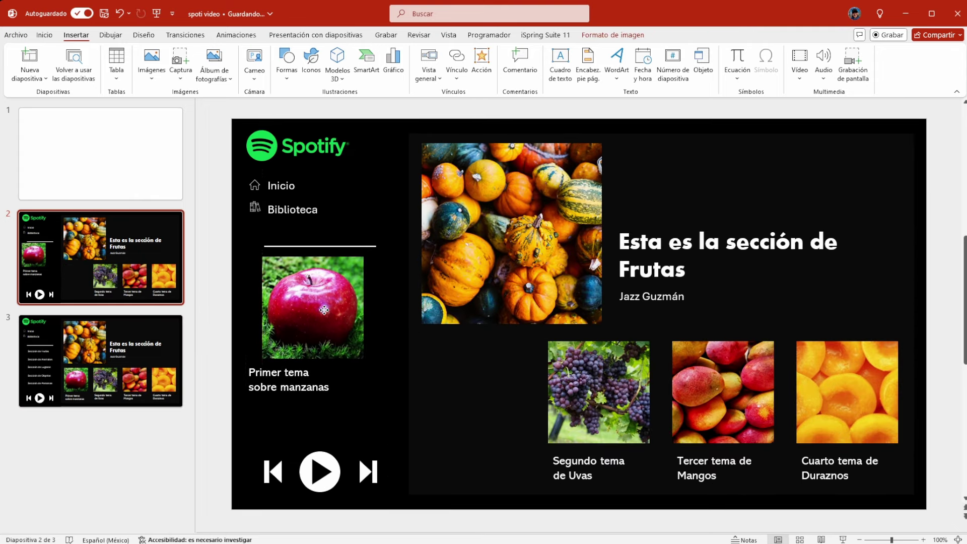
- Enlarge and centre the apple picture, with its caption on one line beneath it
drag(351, 357, 385, 391)
drag(292, 383, 292, 410)
drag(351, 425, 394, 418)
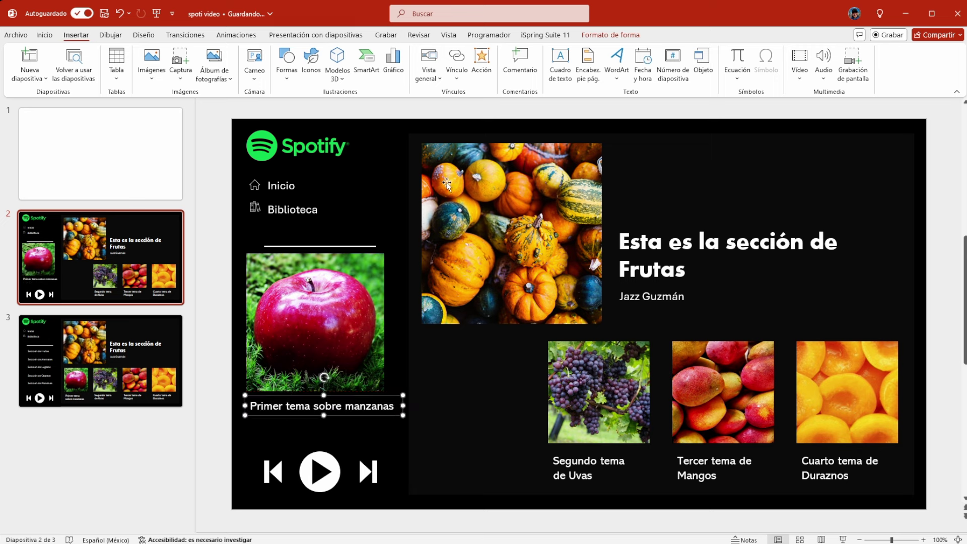
click(45, 34)
drag(315, 322, 320, 322)
click(319, 244)
drag(341, 416, 339, 417)
click(227, 409)
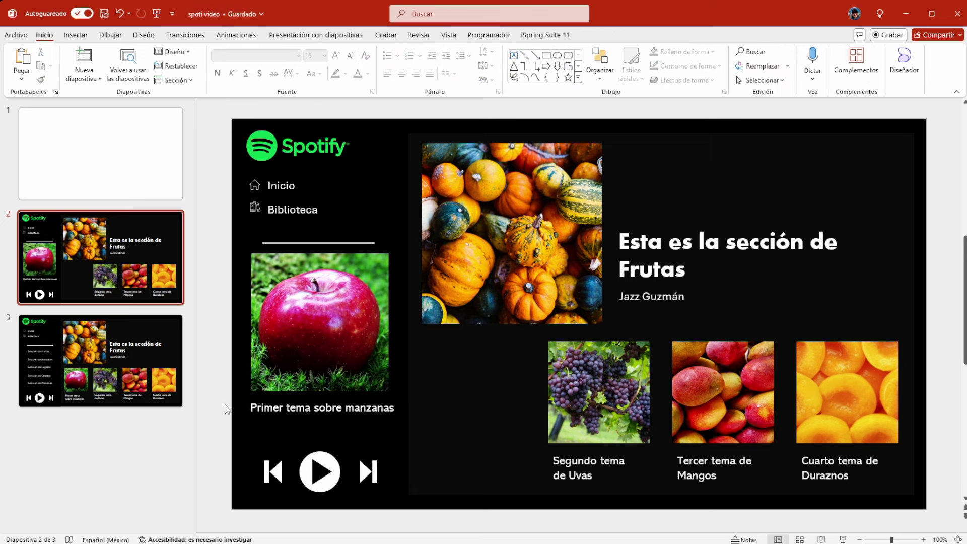
- Copy the divider line to below the apple caption
click(338, 244)
ctrl+drag(346, 245, 346, 425)
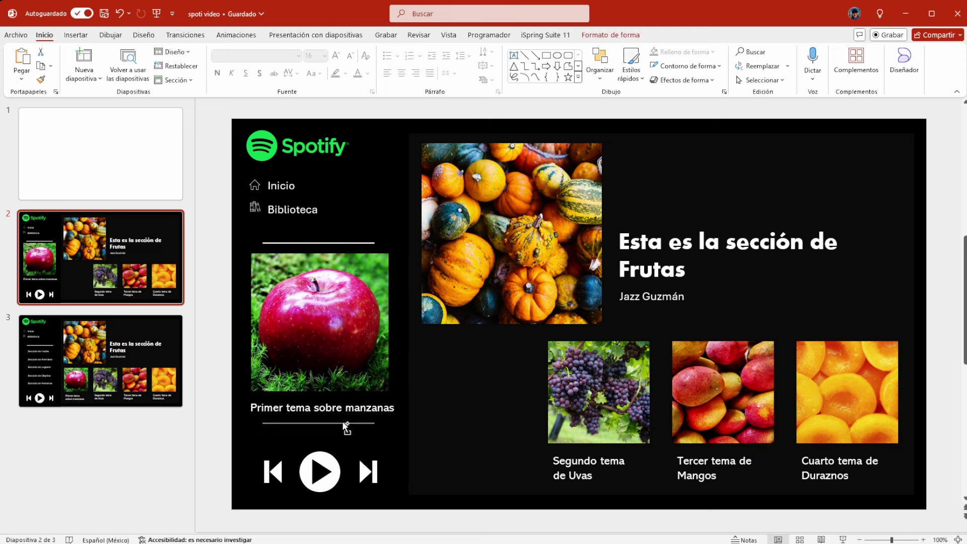
click(611, 35)
click(437, 66)
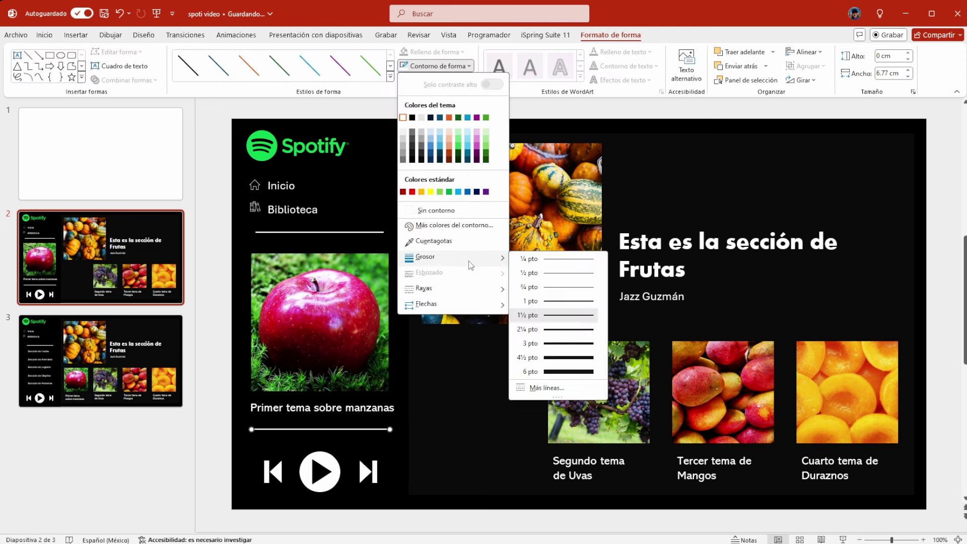
- Thicken the lower line and delete the pumpkin and fruit pictures with their captions
click(554, 343)
click(514, 322)
key(Delete)
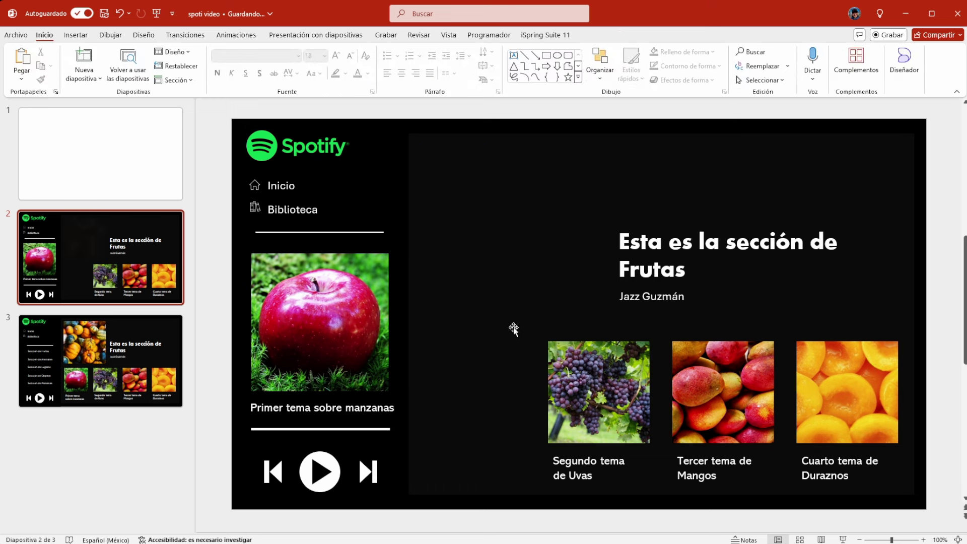
drag(951, 319, 519, 503)
key(Delete)
- Retitle the panel 'Esta es el tema de las manzanas', remove the author name, paste five apple facts
click(677, 286)
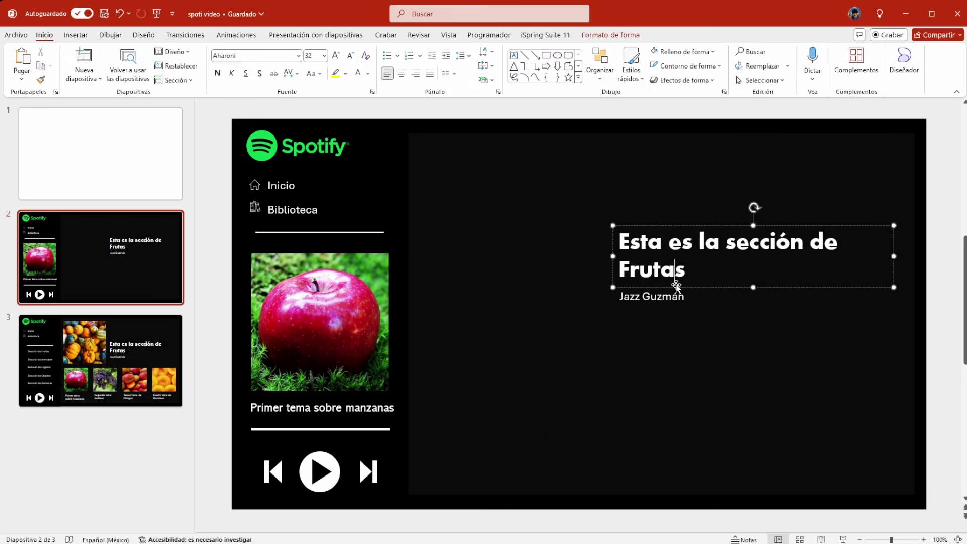
drag(676, 286, 489, 212)
drag(706, 181, 830, 182)
drag(726, 166, 519, 166)
text(el tema de las manzanas)
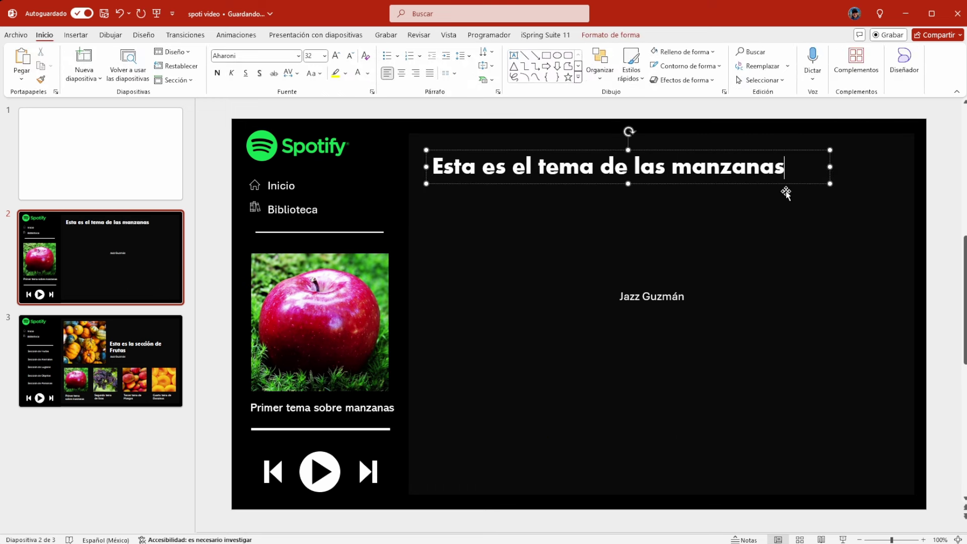
click(669, 302)
key(Delete)
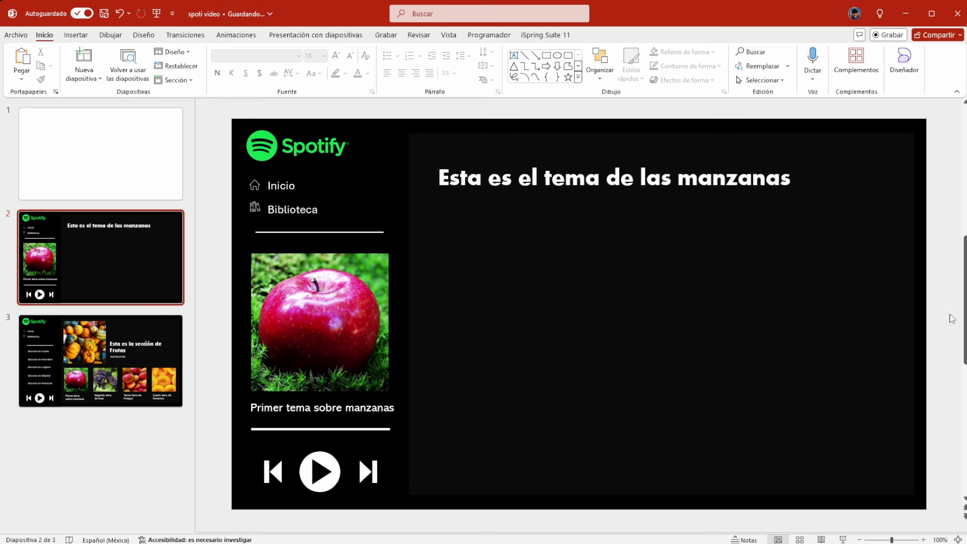
text(Las manzanas flotan en el agua porque un 25% de su volumen es aire. Existen más de 7,500 variedades de manzanas en el mundo. Comer una manzana puede despertarte más que una taza de café gracias a su fructosa. Aunque se relaciona a Adán y Eva con la manzana la realidad es que la biblia no menciona esa fruta Si buscas la contraseña no está acá, te recomiendo buscar en la sección de objetos)
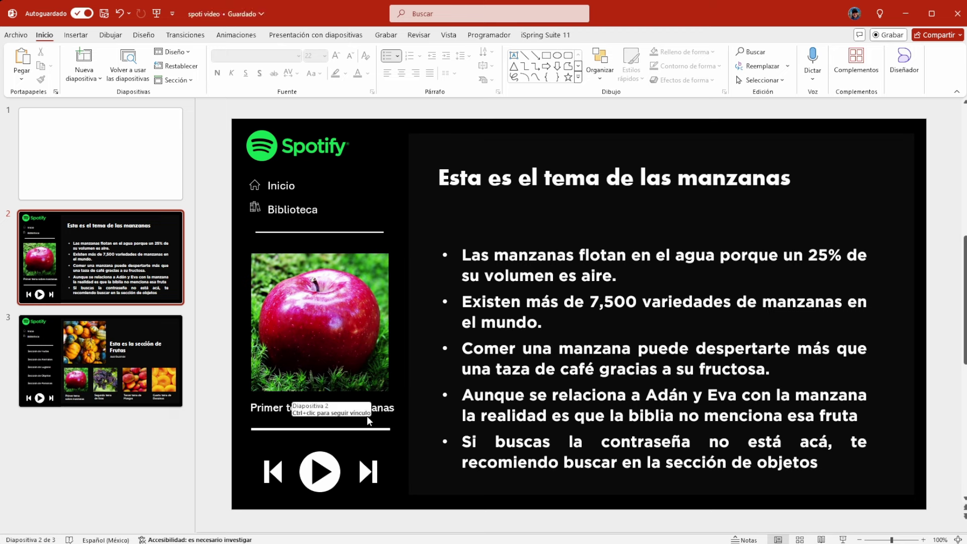
click(76, 35)
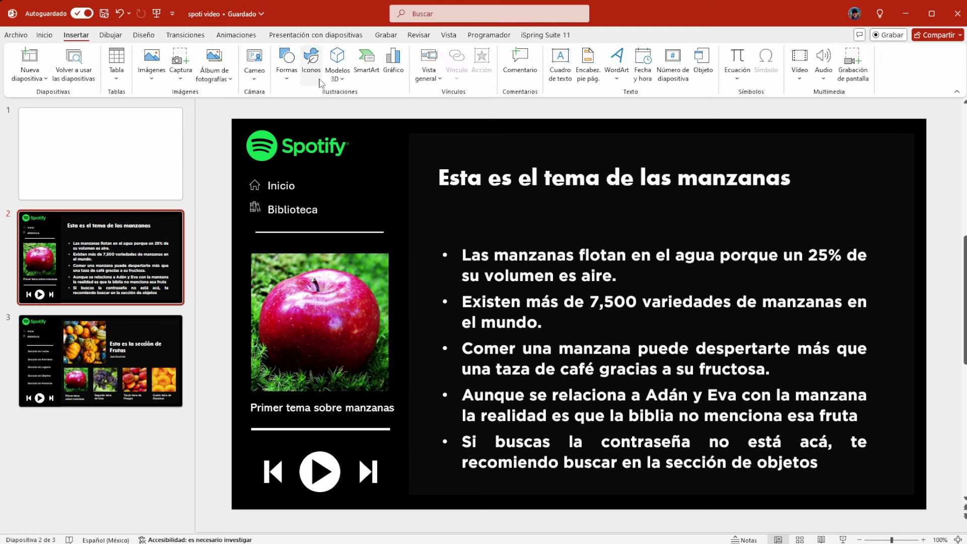
- Draw a small red-outlined circle at the left end of the line under the apple caption
click(287, 68)
click(325, 108)
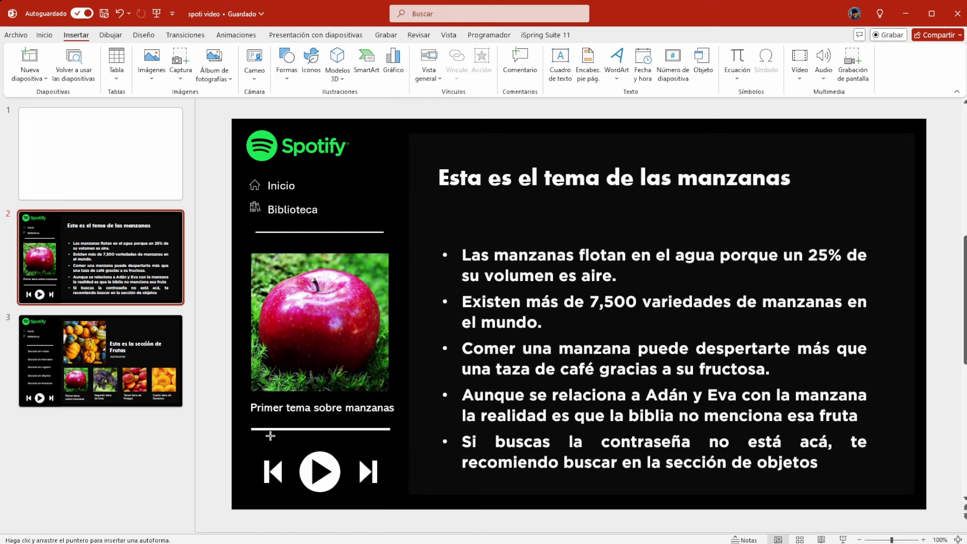
drag(283, 421, 274, 434)
click(436, 66)
click(413, 195)
drag(283, 425, 267, 429)
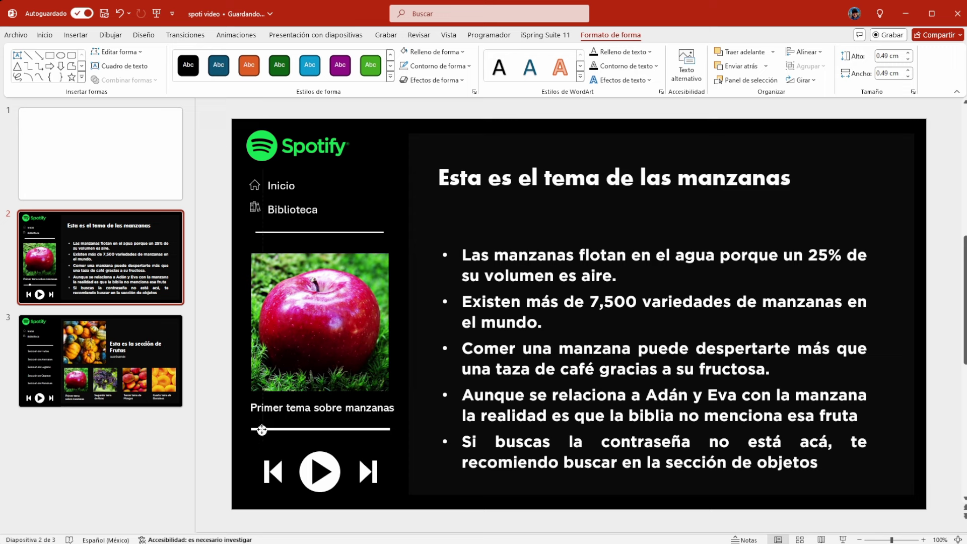
drag(259, 430, 260, 429)
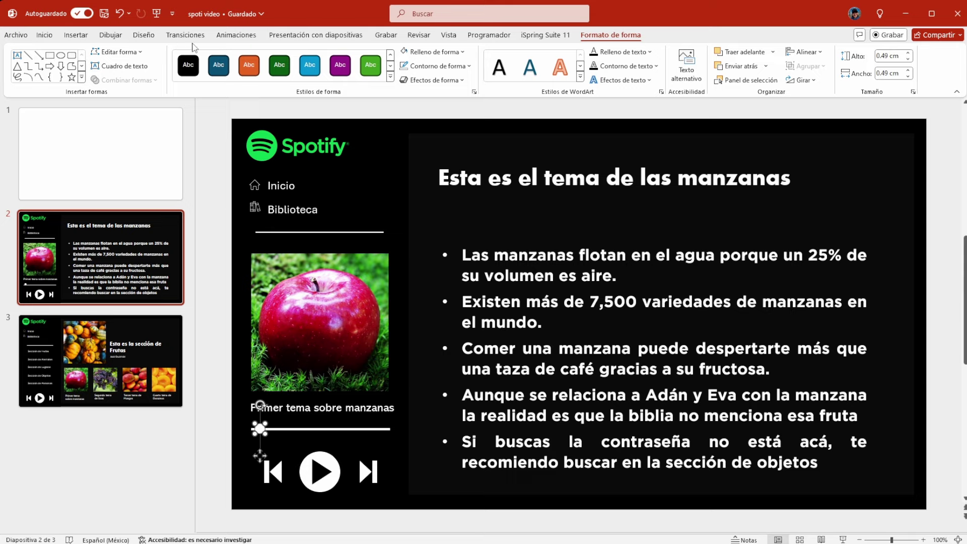
click(236, 35)
- Give the knob a rightward Líneas motion path ending at the progress bar's right end
click(586, 79)
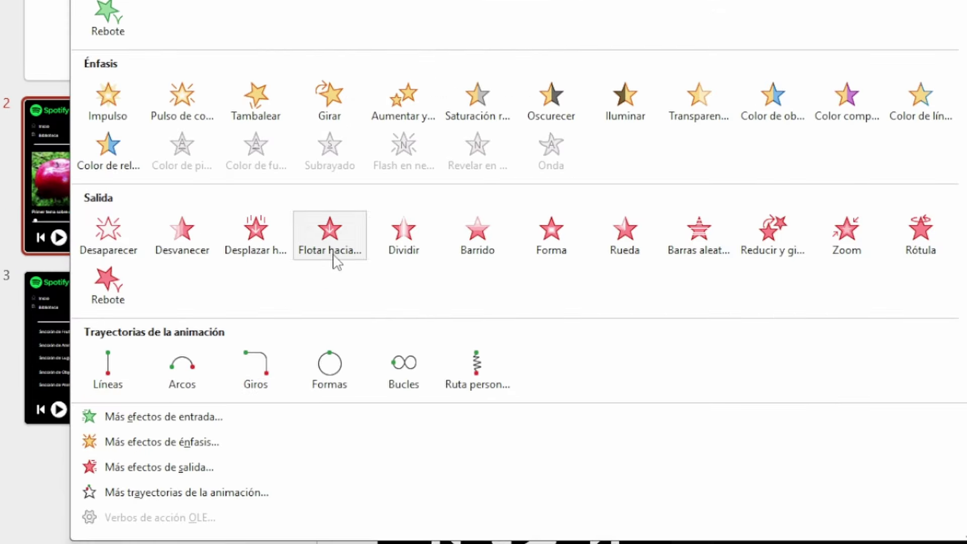
click(126, 370)
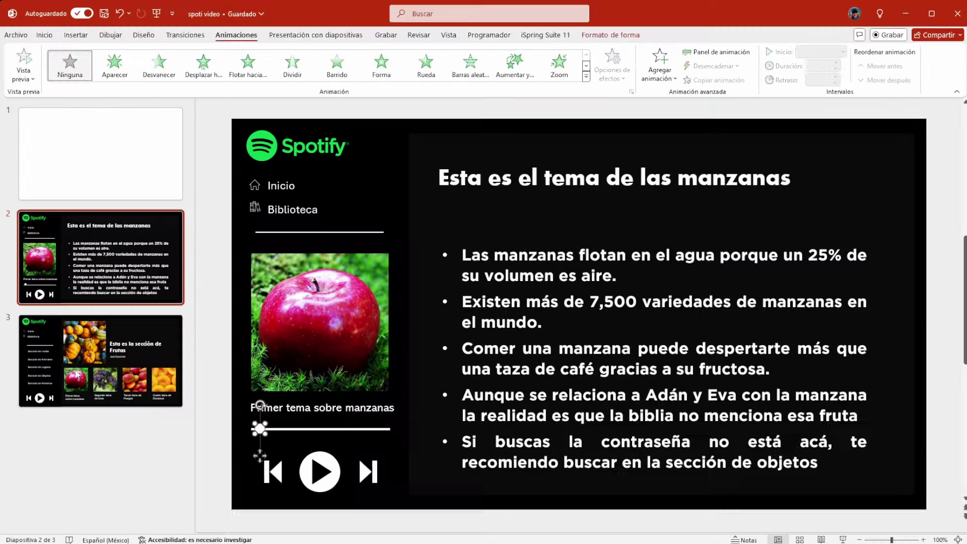
click(624, 79)
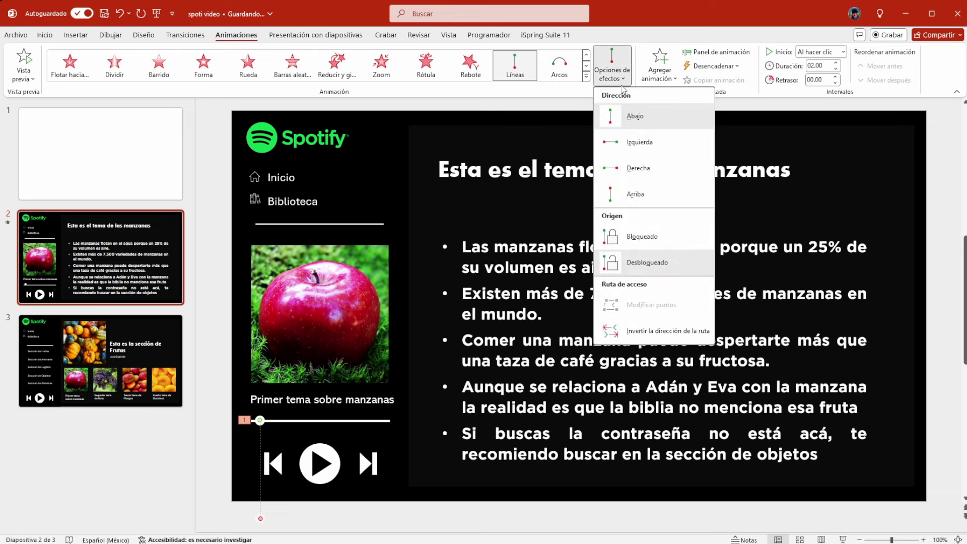
click(613, 171)
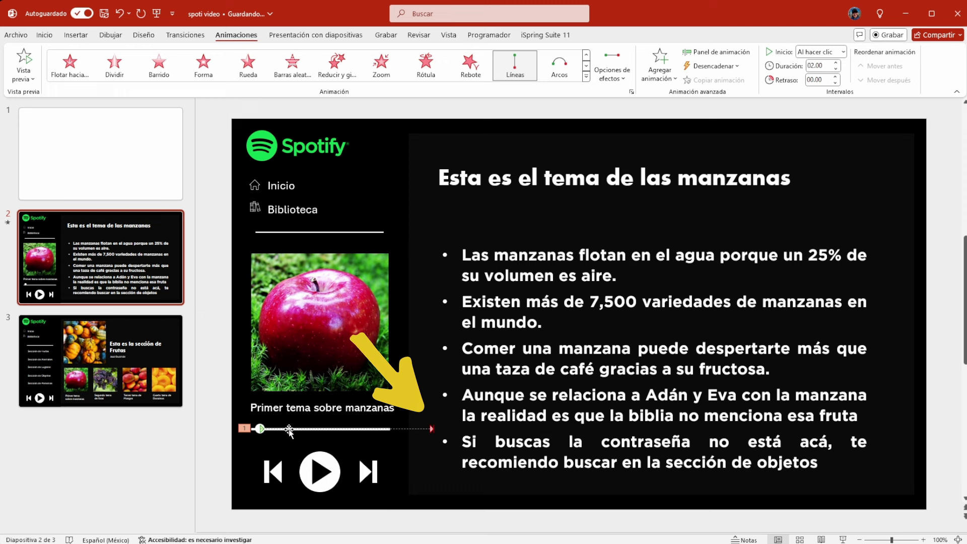
drag(434, 429, 377, 429)
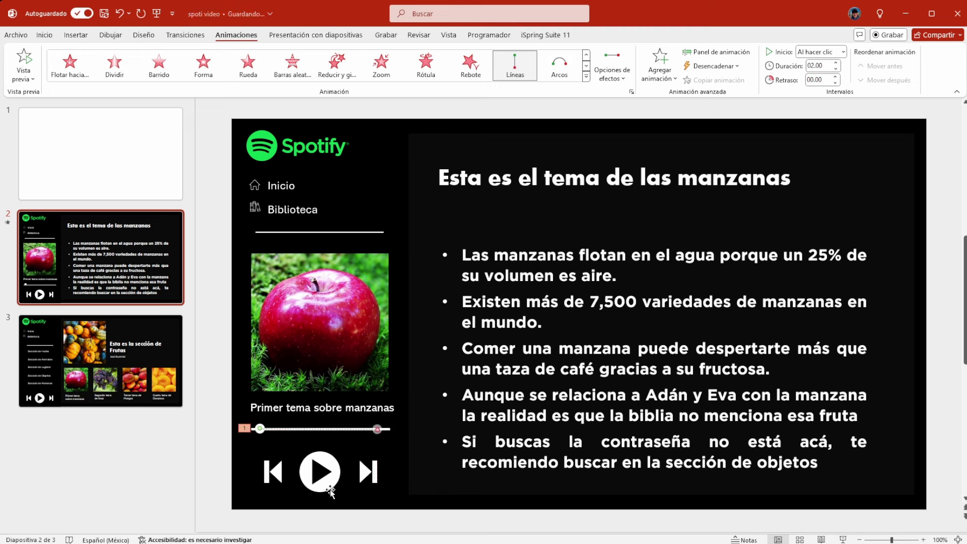
click(827, 54)
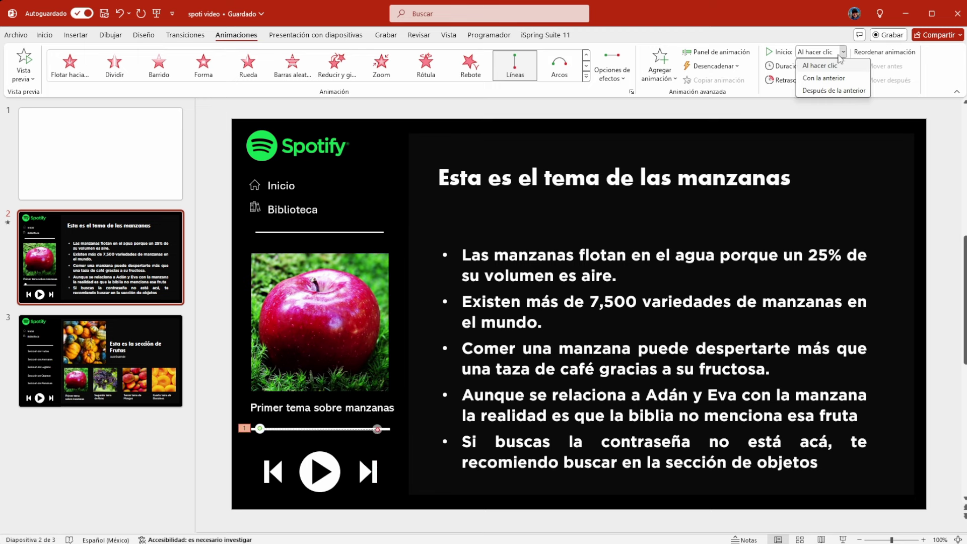
- Set the knob's motion to Con la anterior, auto-reverse, and repeat until end of slide
click(832, 78)
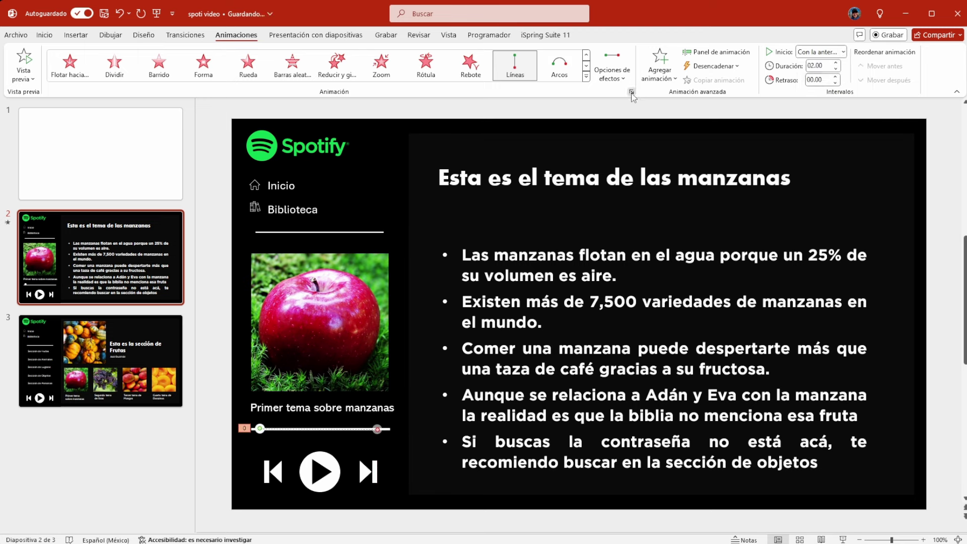
click(632, 92)
mouse_move(178, 119)
mouse_down()
mouse_move(519, 143)
mouse_move(669, 173)
mouse_up()
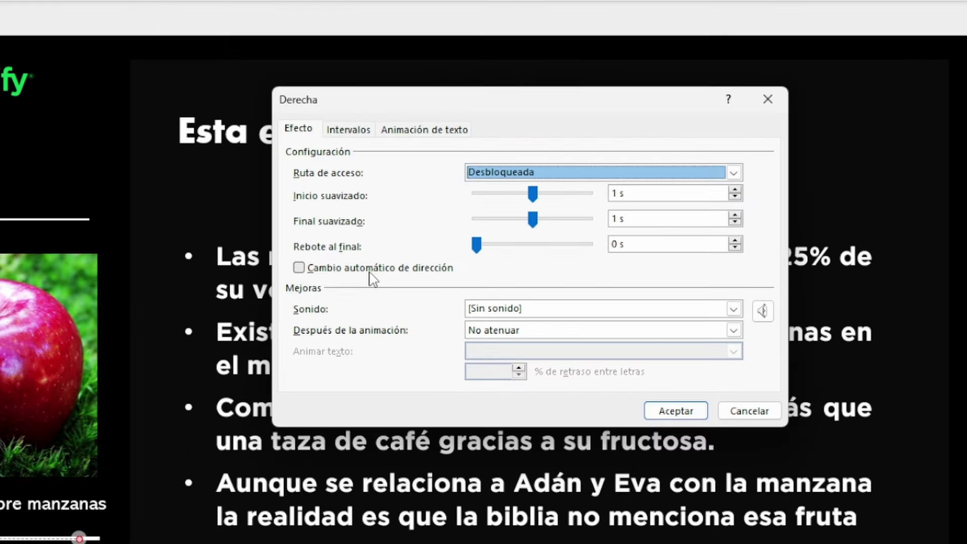
click(528, 262)
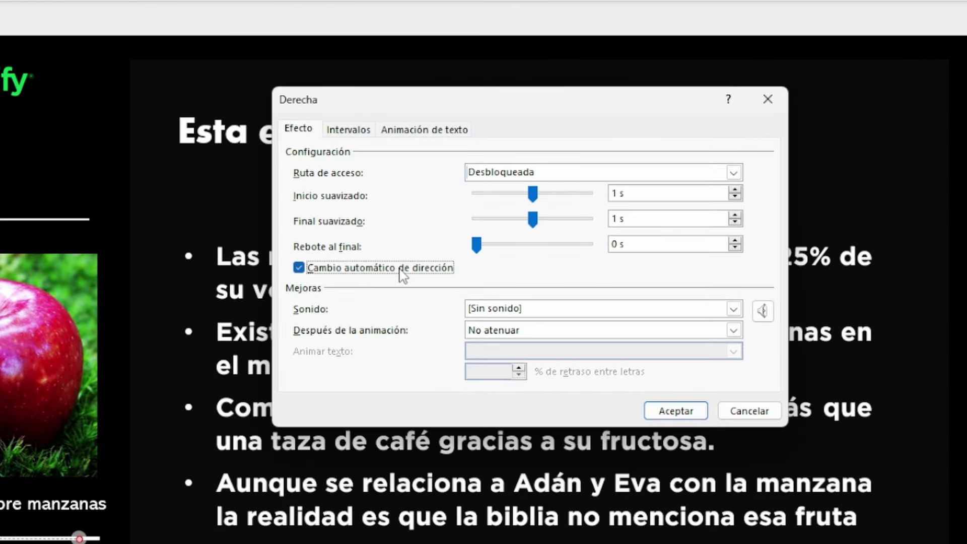
click(361, 130)
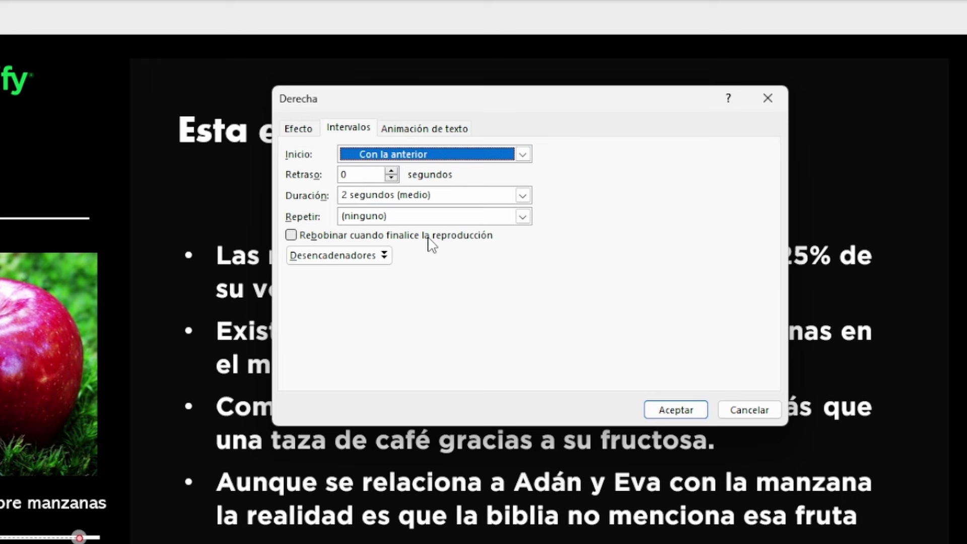
click(523, 217)
click(523, 216)
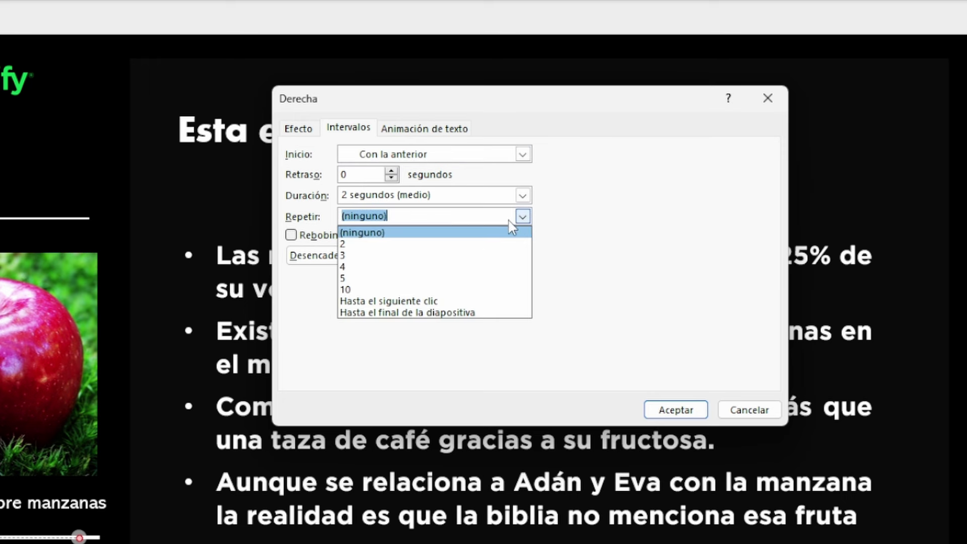
click(423, 313)
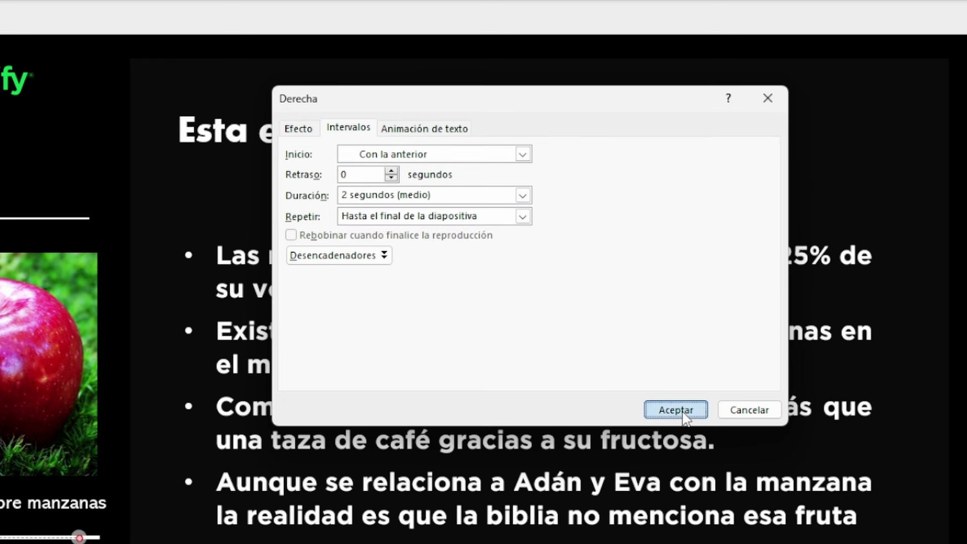
click(676, 410)
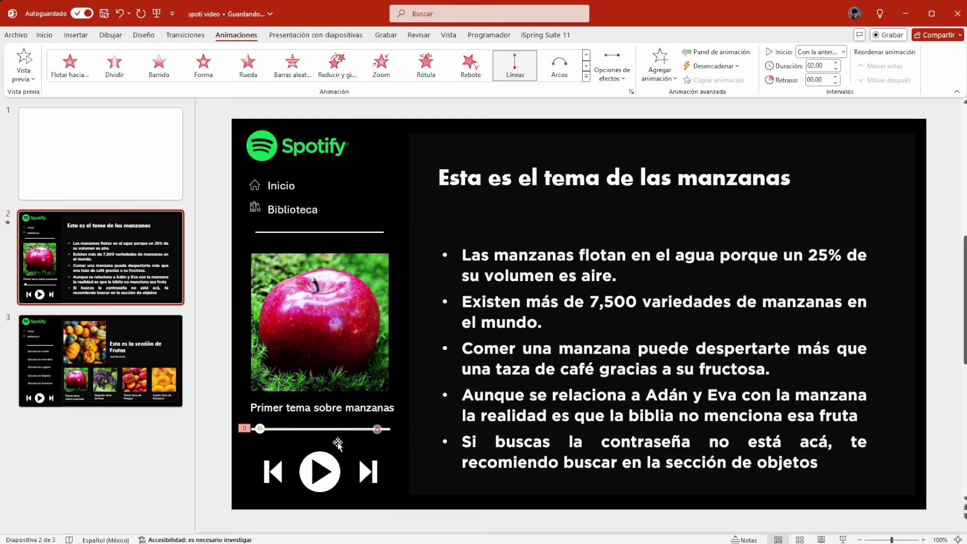
click(225, 456)
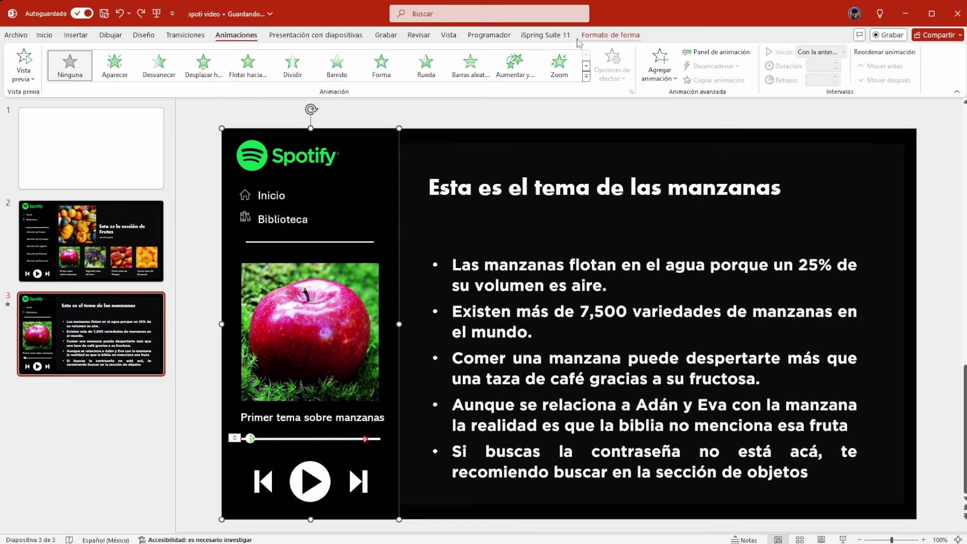
- Set the sidebar panel's fill transparency to 80% in the Format Shape pane
click(588, 37)
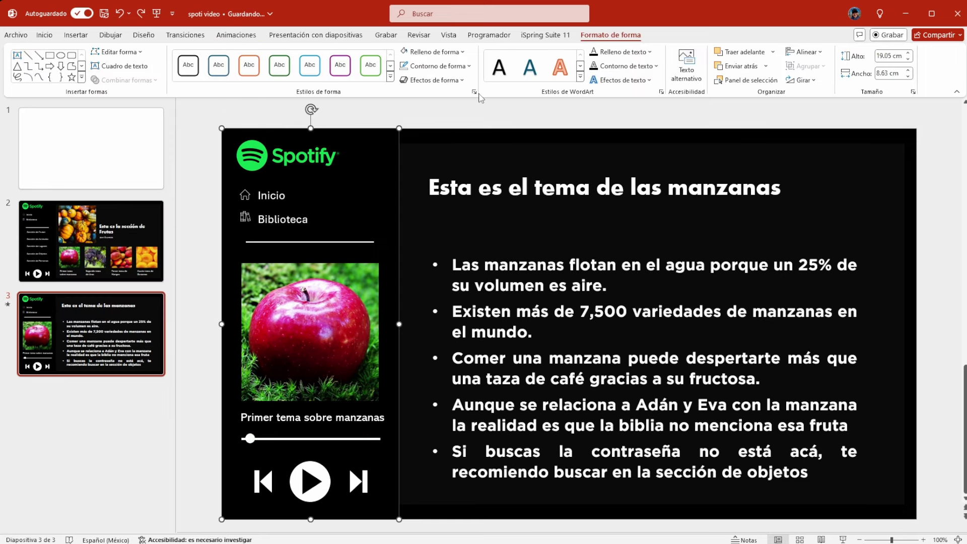
click(474, 92)
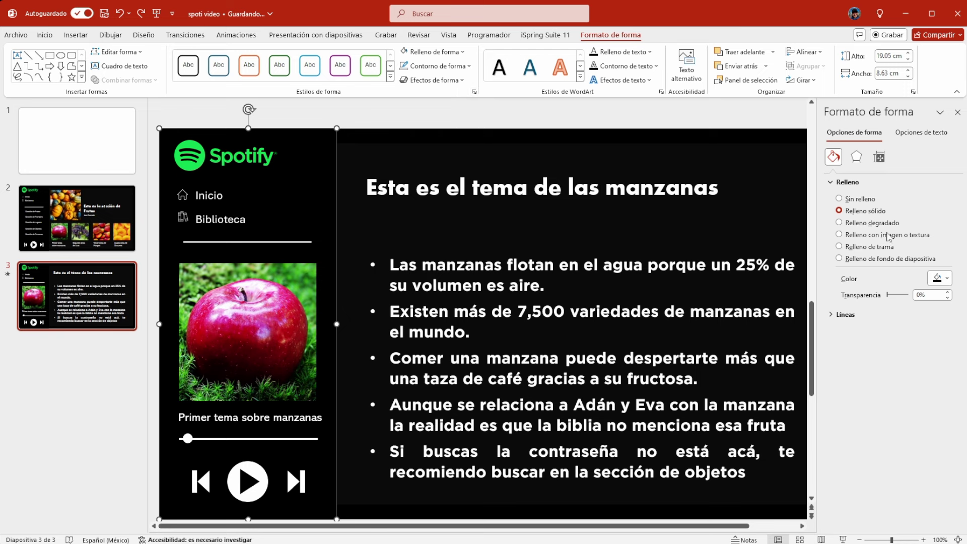
click(910, 296)
text(80)
key(Return)
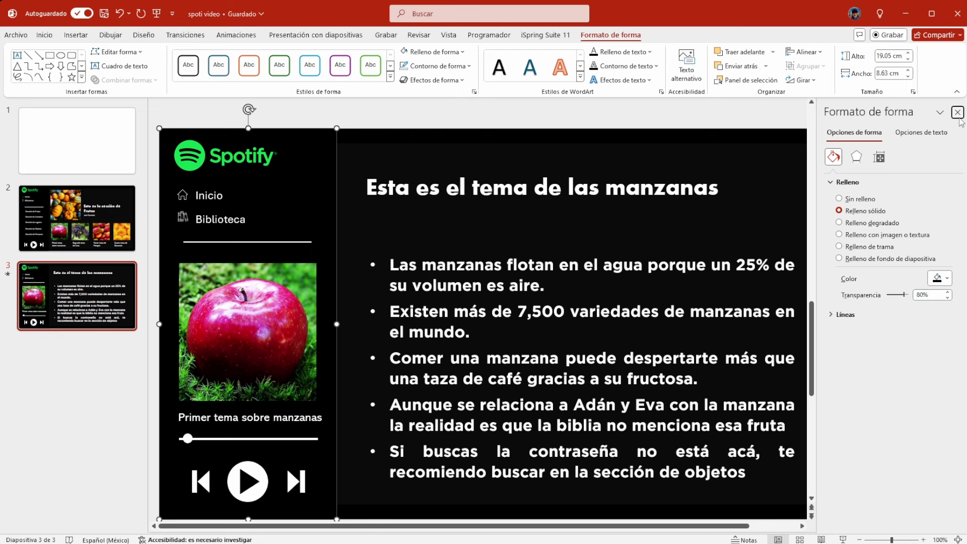
click(958, 112)
drag(594, 134, 578, 139)
key(Escape)
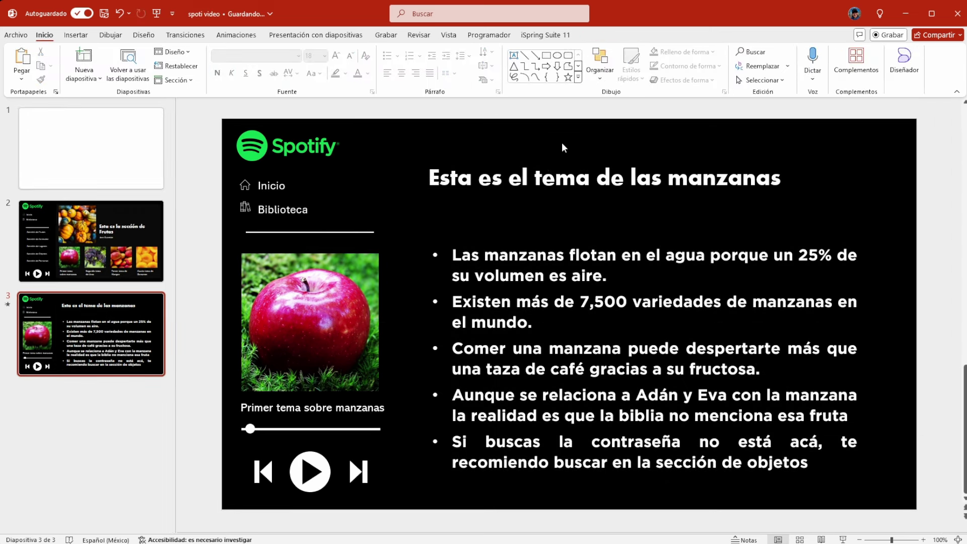
right_click(548, 132)
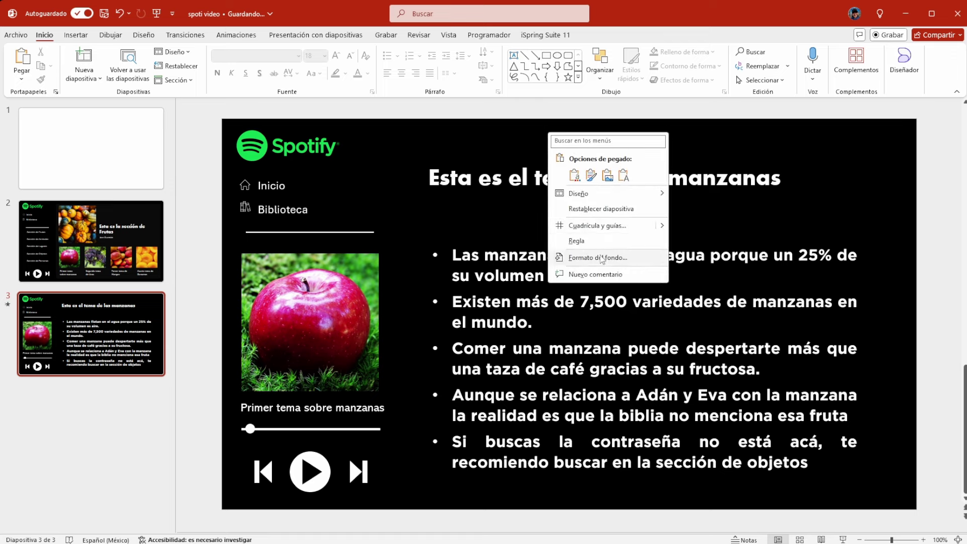
click(601, 257)
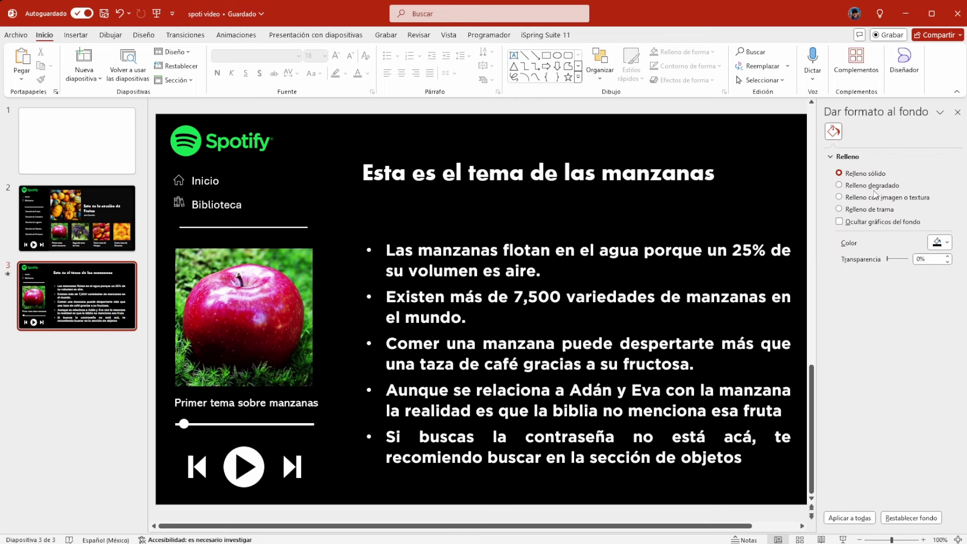
click(941, 243)
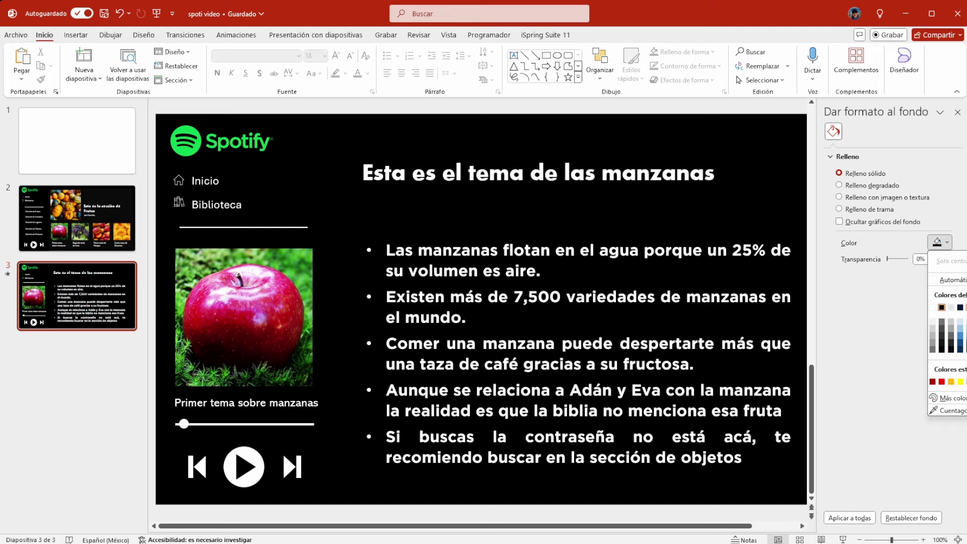
click(966, 307)
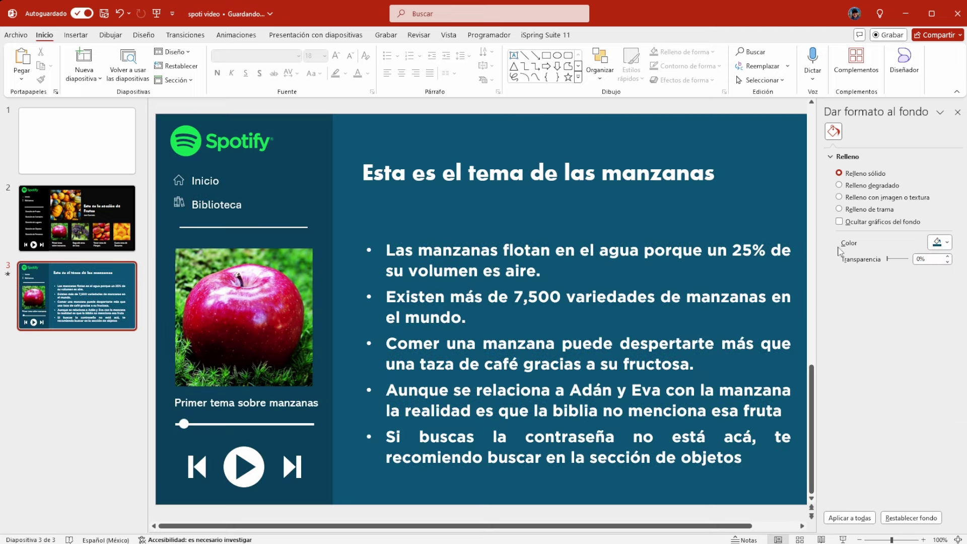
click(941, 244)
click(966, 348)
click(941, 244)
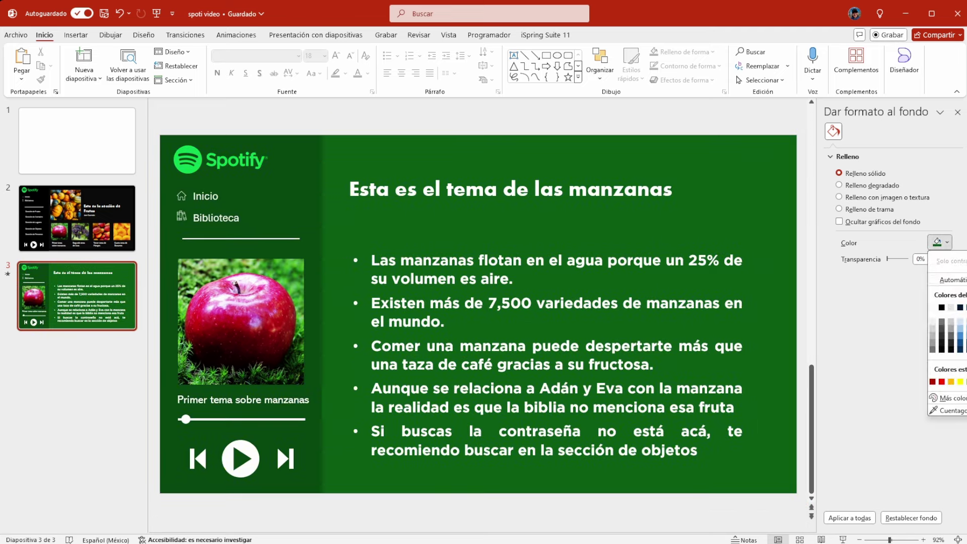
click(966, 328)
click(942, 244)
click(941, 308)
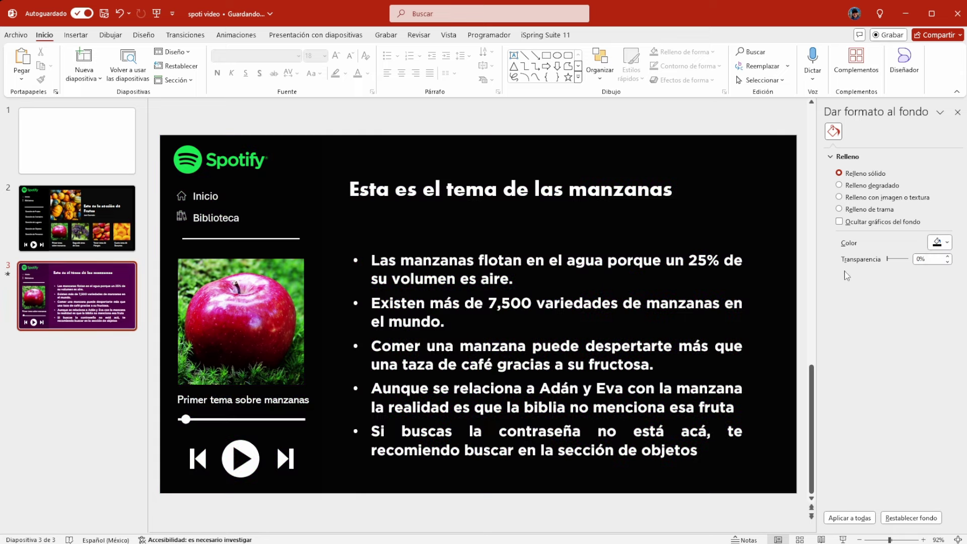
click(958, 113)
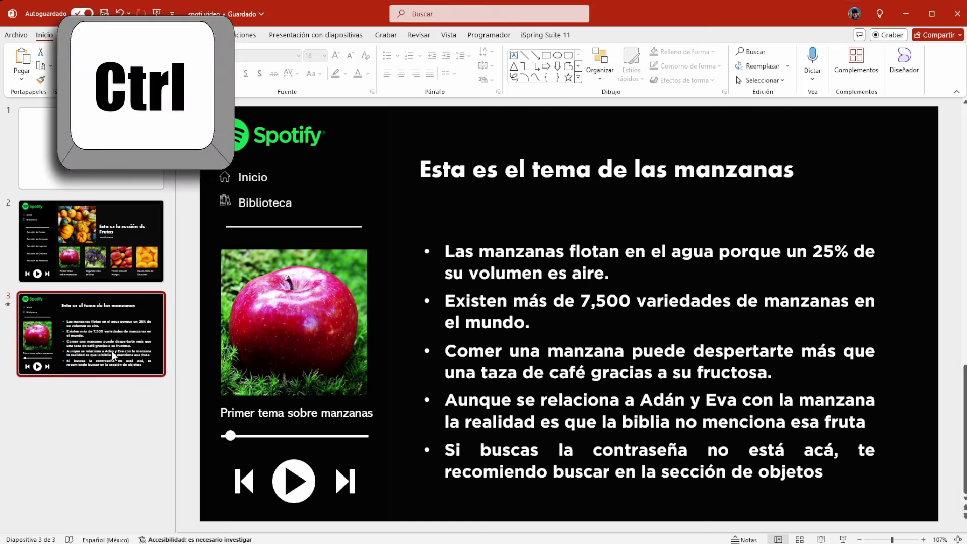
- Duplicate the apple topic slide and replace its photo with the enlarged grapes photo
key(shift)
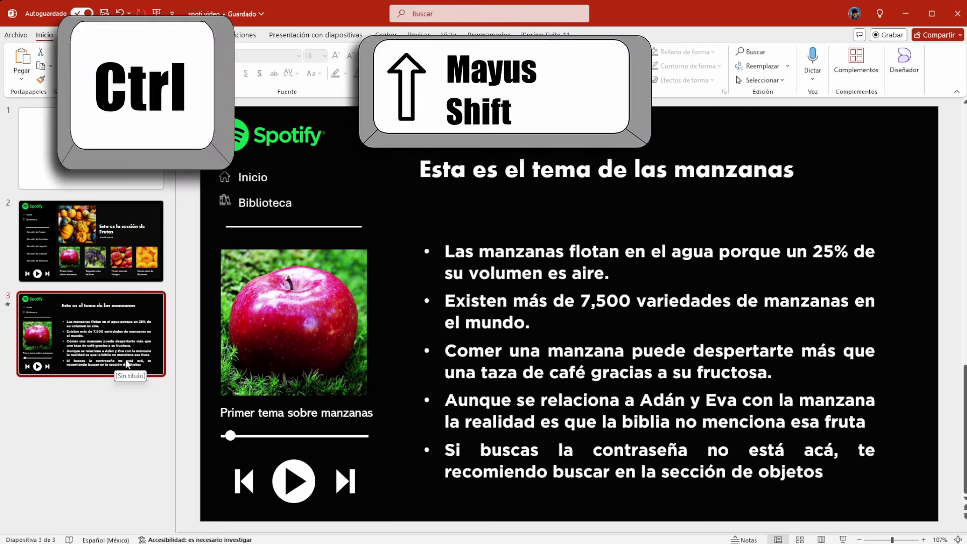
key(ctrl+shift+d)
click(91, 240)
click(591, 429)
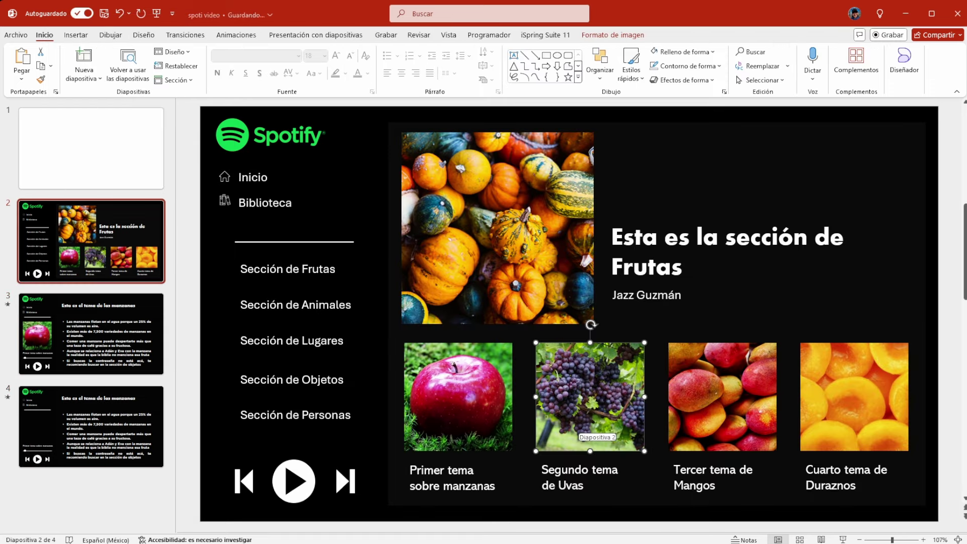
key(ctrl+c)
click(91, 427)
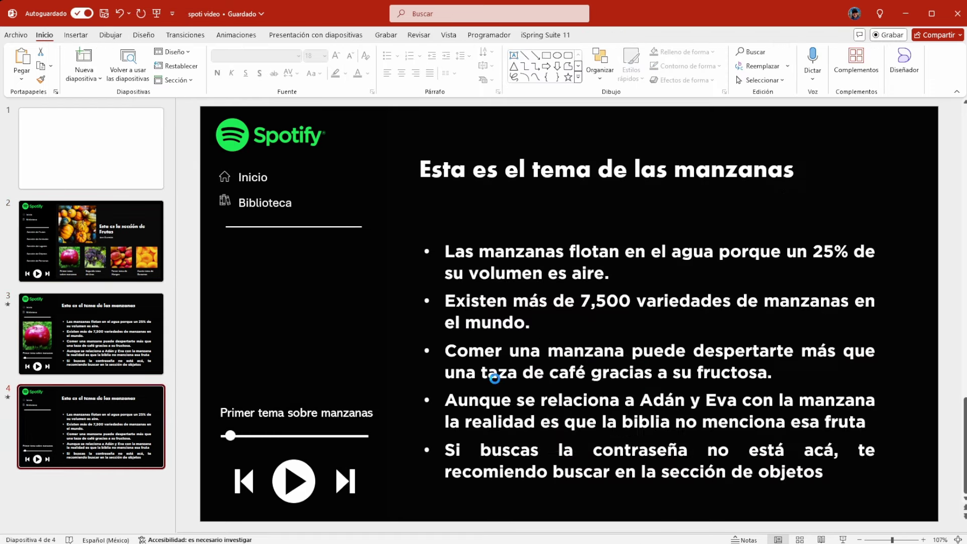
key(ctrl+v)
drag(593, 392, 282, 293)
drag(333, 351, 373, 391)
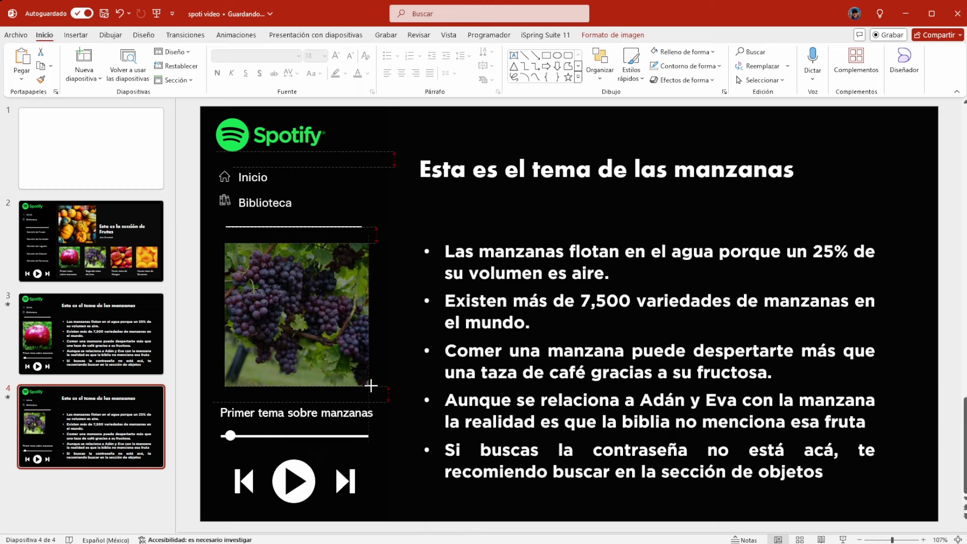
- Replace the apple facts with the grape facts, then duplicate the grapes topic slide
click(407, 469)
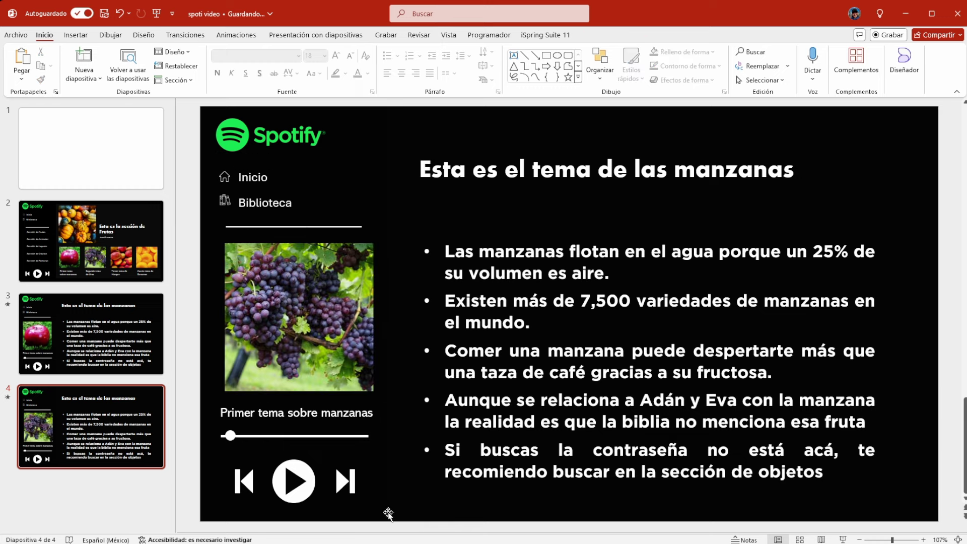
click(388, 513)
key(Delete)
key(ctrl+v)
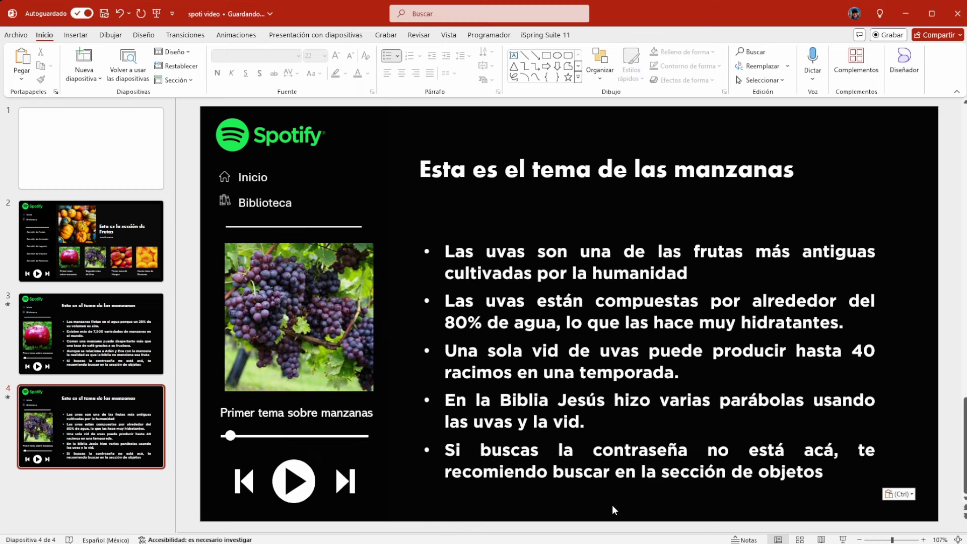
click(161, 406)
key(Return)
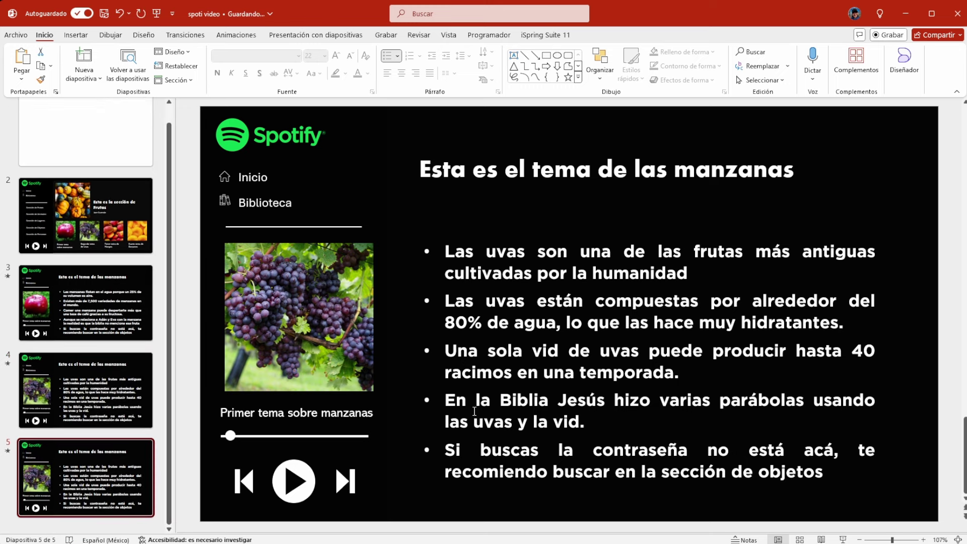
- Return to the Frutas section slide and bring up the mango picture's options
click(116, 242)
click(86, 477)
click(104, 252)
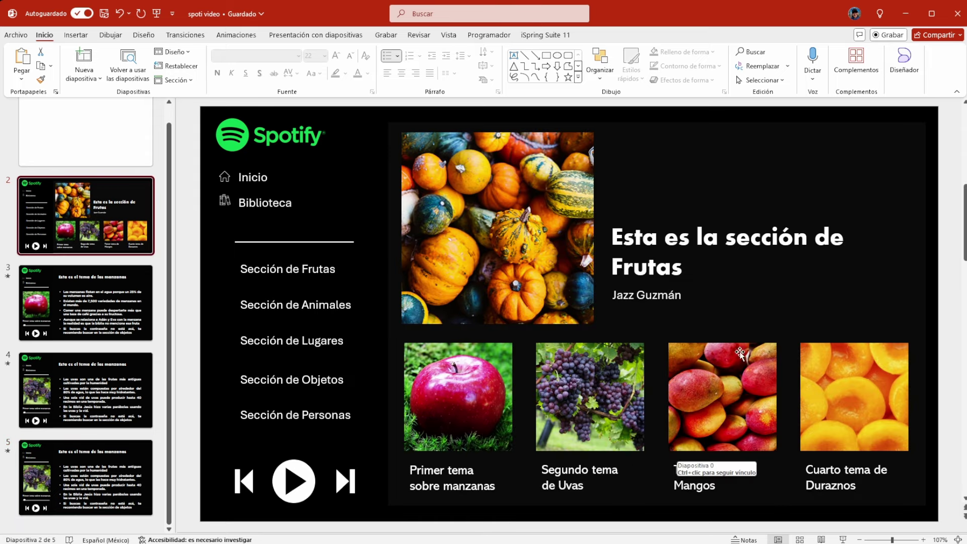
click(754, 399)
right_click(738, 372)
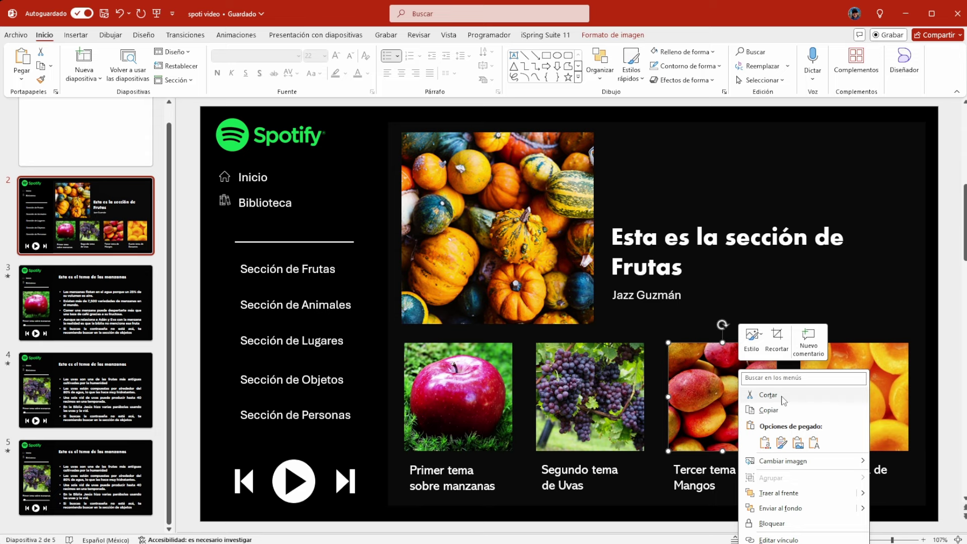
- Replace slide 5's grape picture with the copied mango picture via Cambiar imagen > Desde el Portapapeles
click(769, 409)
click(91, 462)
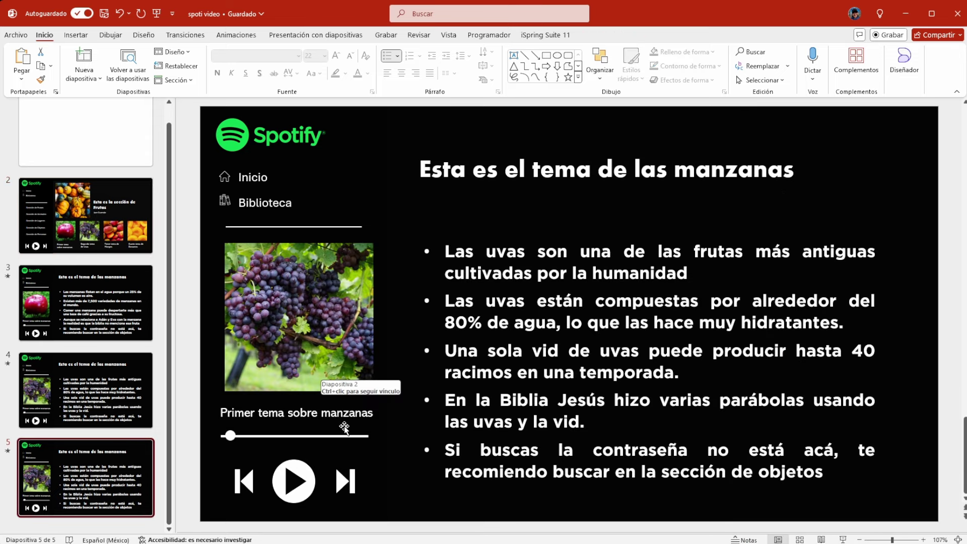
right_click(294, 311)
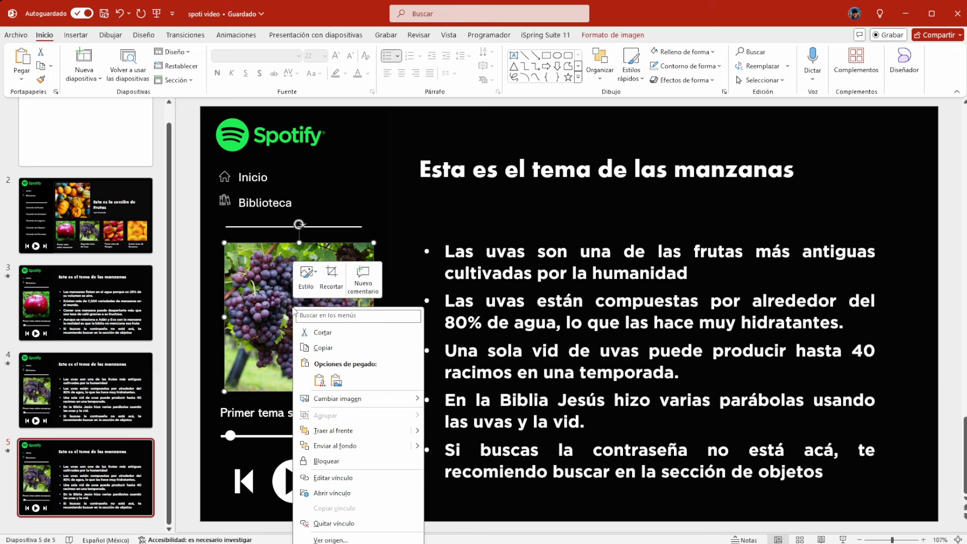
mouse_move(338, 398)
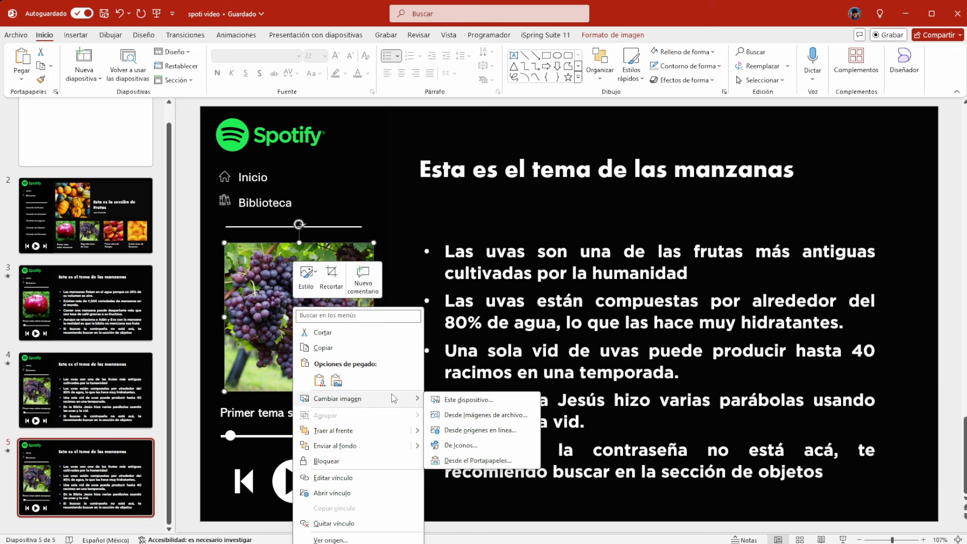
click(481, 455)
click(403, 504)
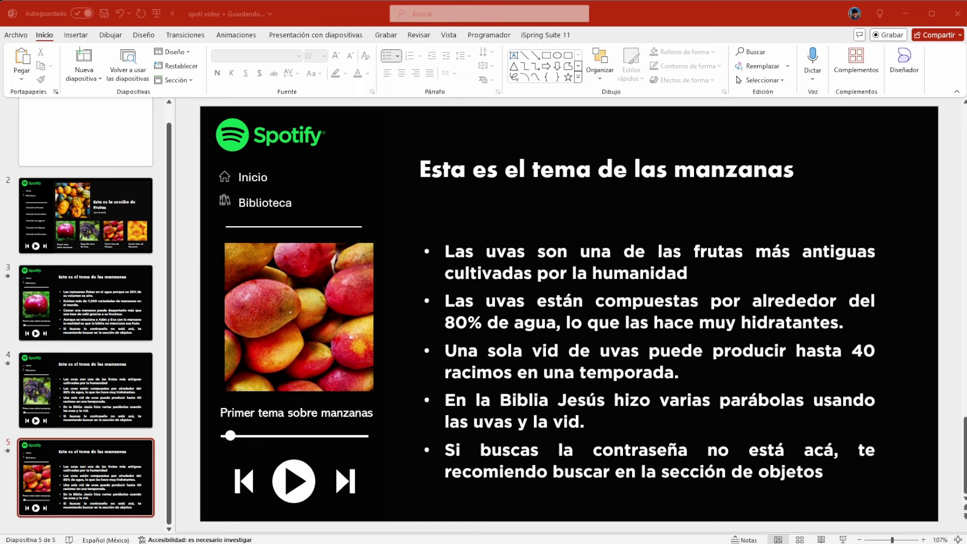
- Undo the last edit on slide 5 and paste a copy of the grapes slide as slide 6
click(770, 483)
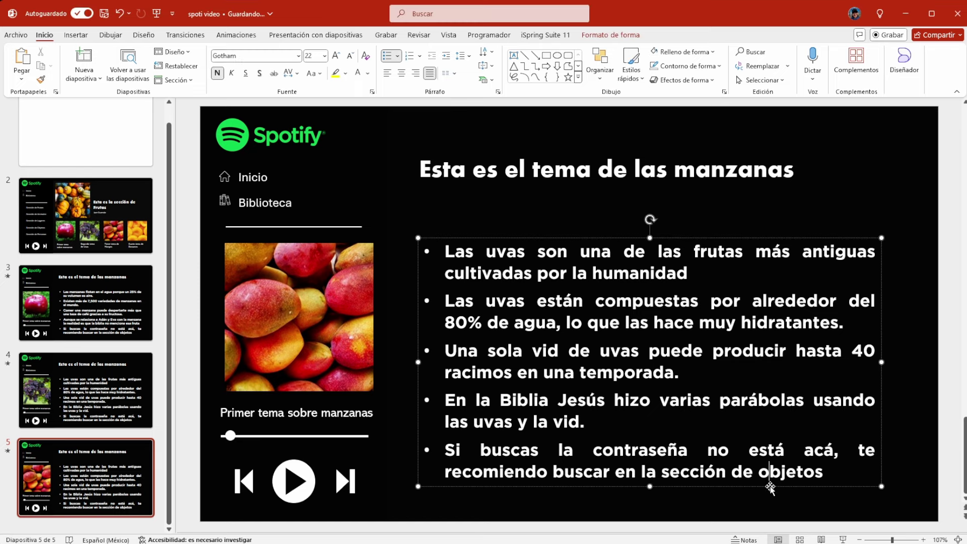
key(ctrl+z)
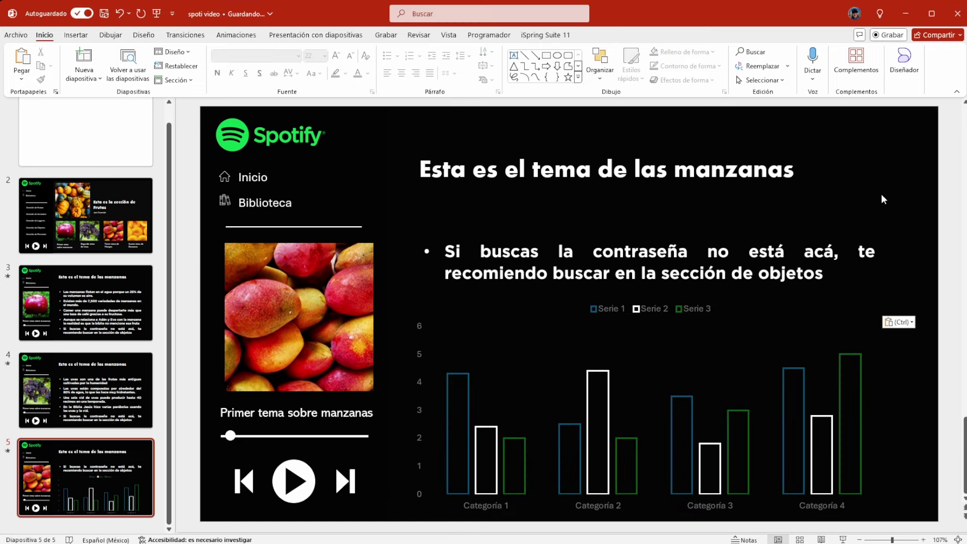
key(ctrl+v)
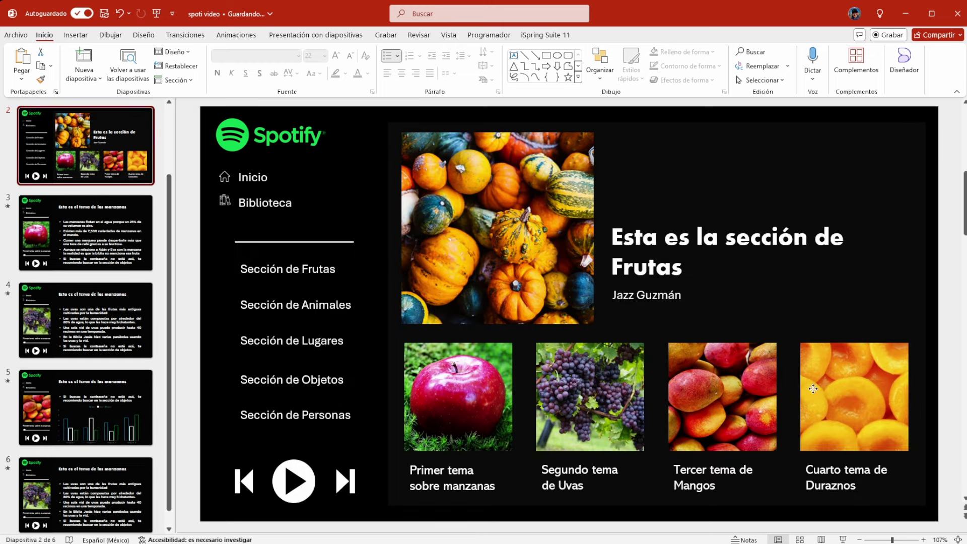
- Swap slide 6's grape picture for the peach photo and paste the peach facts over its bullets
click(852, 403)
click(85, 477)
right_click(316, 336)
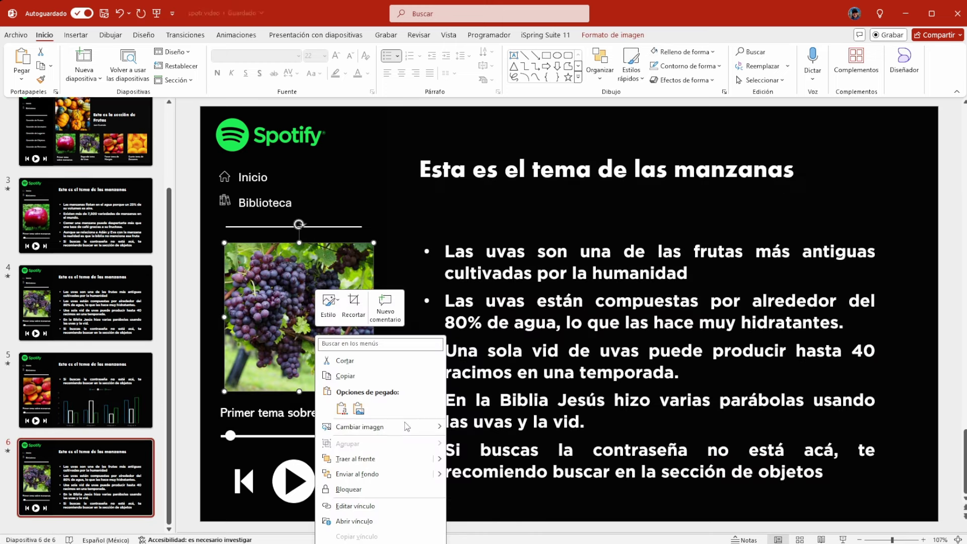
click(506, 491)
drag(852, 474, 398, 271)
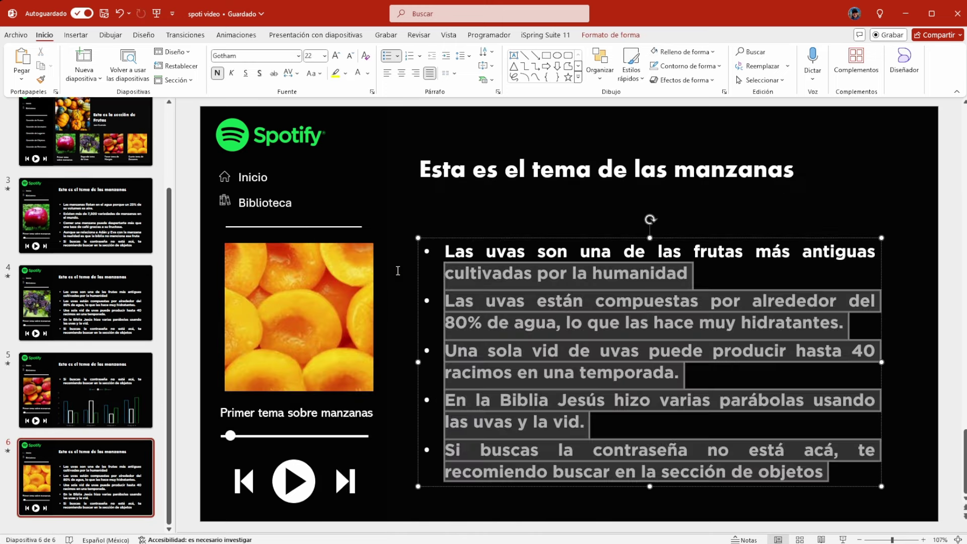
key(ctrl+v)
click(258, 177)
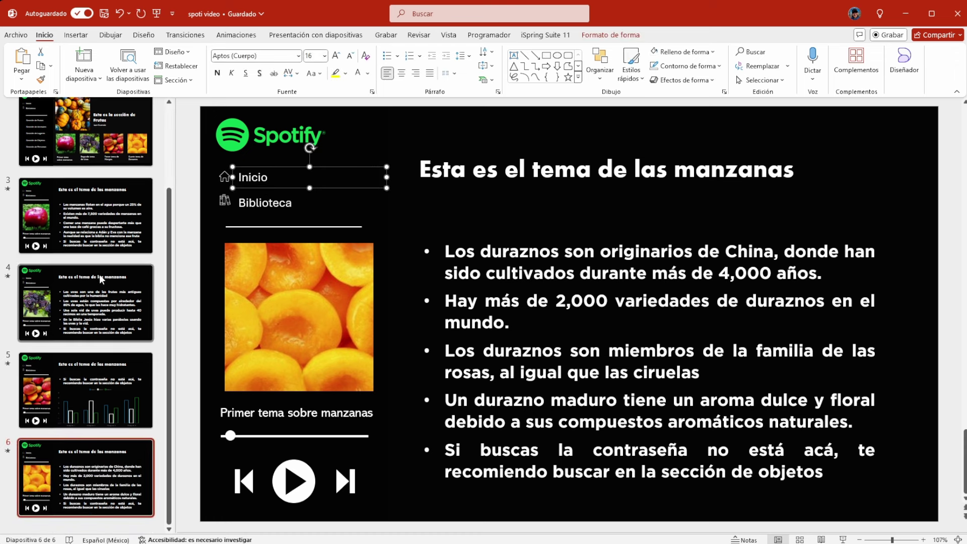
scroll(86, 302, up, 5)
- Delete the title and subtitle placeholders from slide 1
click(86, 145)
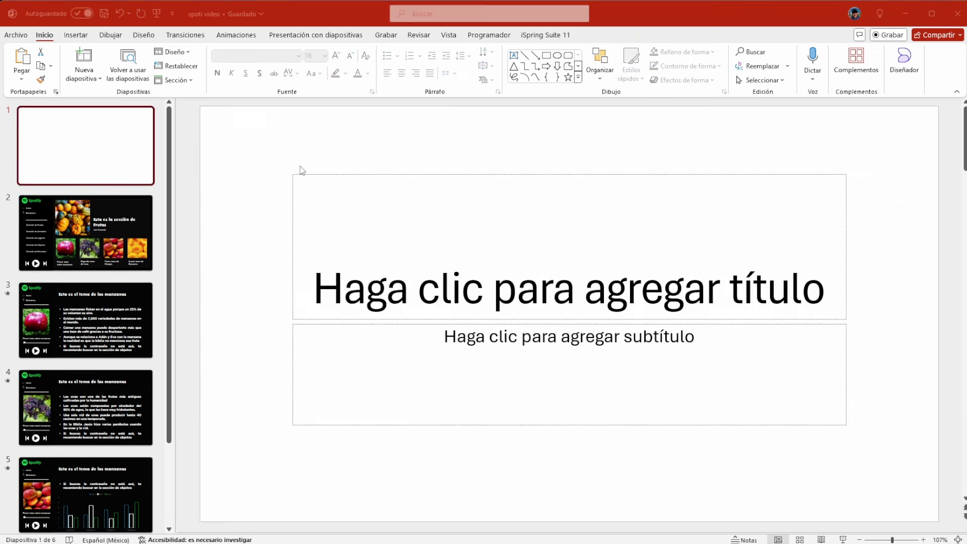
drag(252, 143, 883, 470)
key(Delete)
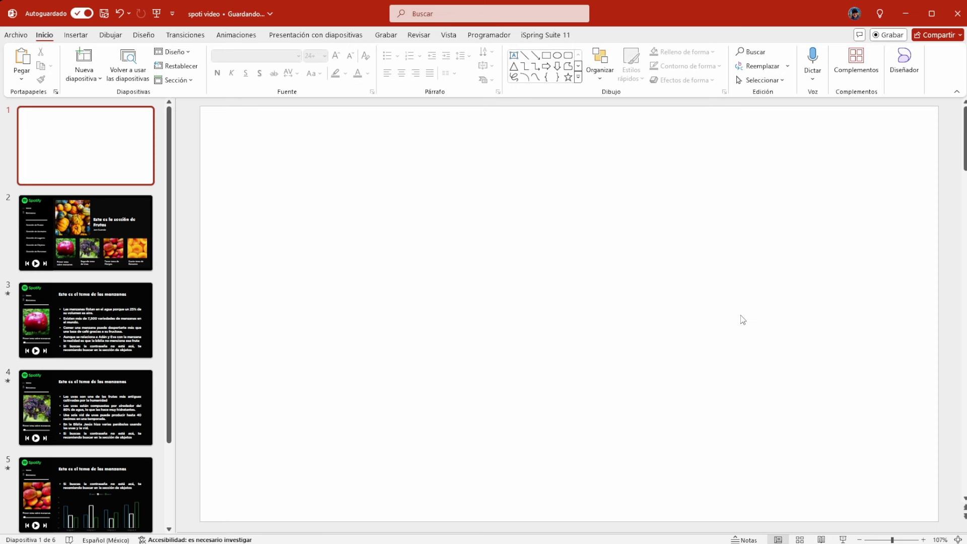
- Set slide 1's background to solid black in Formato del fondo
right_click(267, 237)
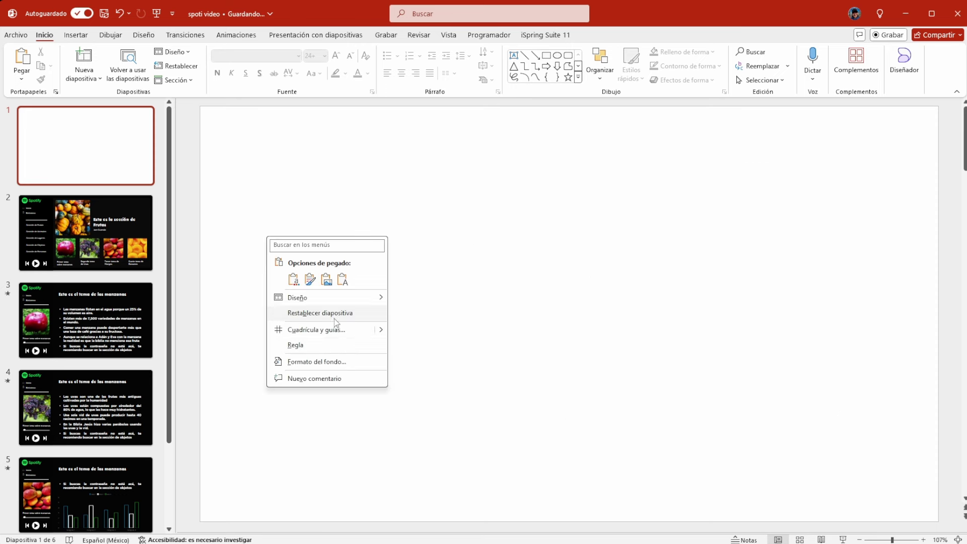
click(323, 362)
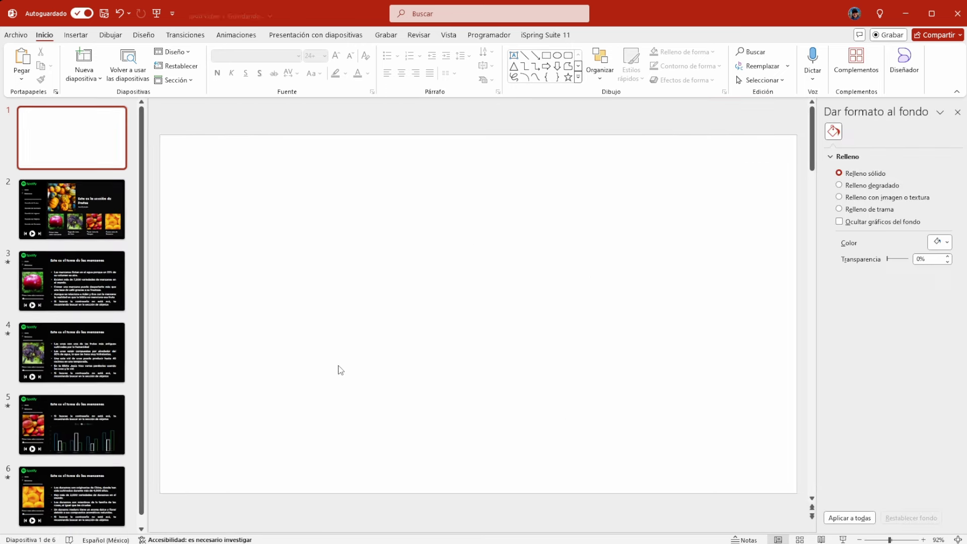
click(944, 243)
click(942, 307)
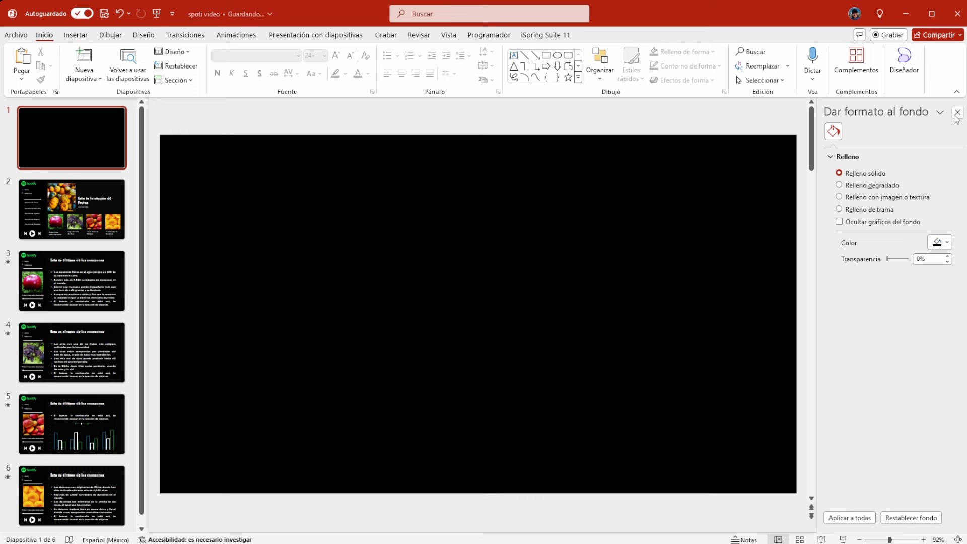
click(958, 112)
key(Page_Down)
click(278, 147)
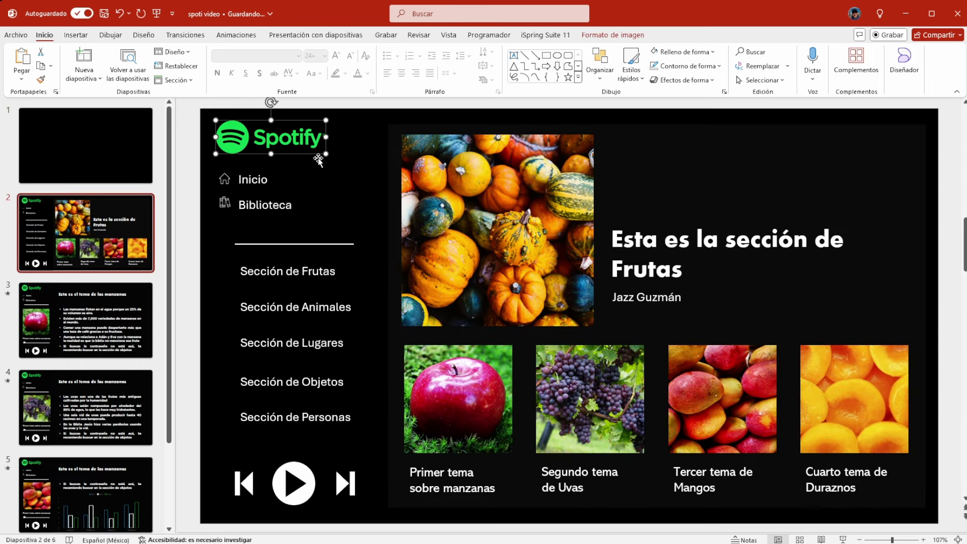
- Copy the Spotify logo from the Frutas slide onto the black first slide
key(ctrl+c)
key(Page_Up)
key(ctrl+v)
click(795, 389)
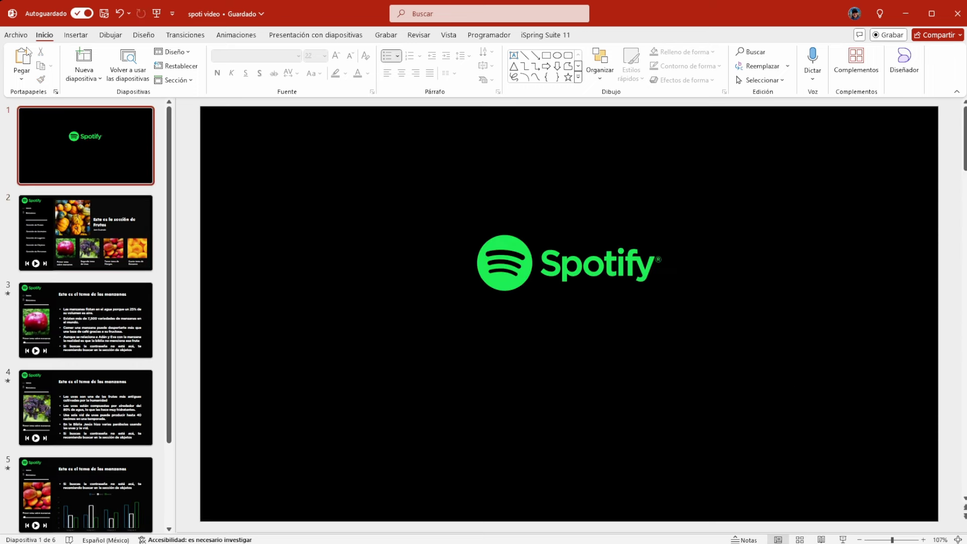
- Draw a pill-shaped rounded rectangle button centred below the logo
click(76, 36)
click(283, 82)
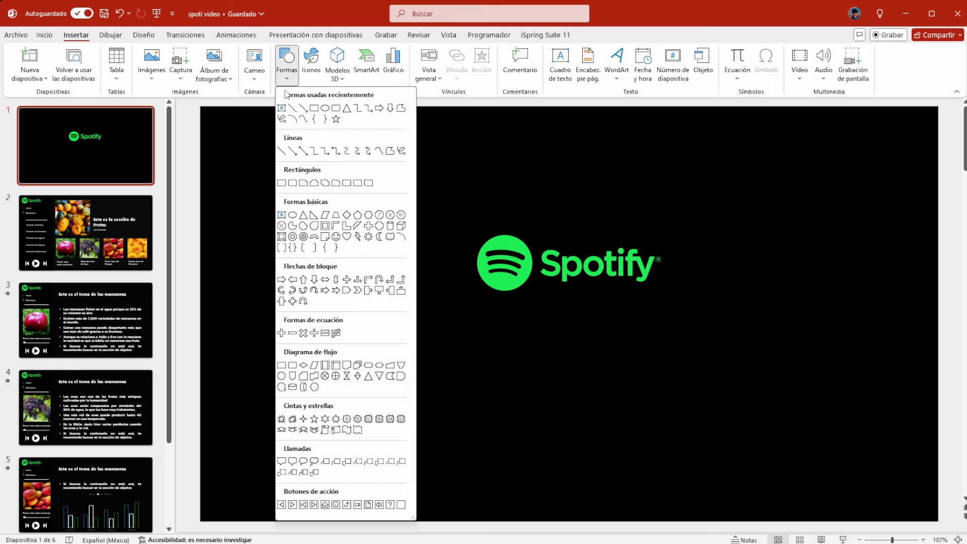
click(293, 182)
mouse_move(417, 320)
mouse_down()
mouse_move(679, 414)
mouse_move(650, 389)
mouse_up()
drag(561, 366, 588, 363)
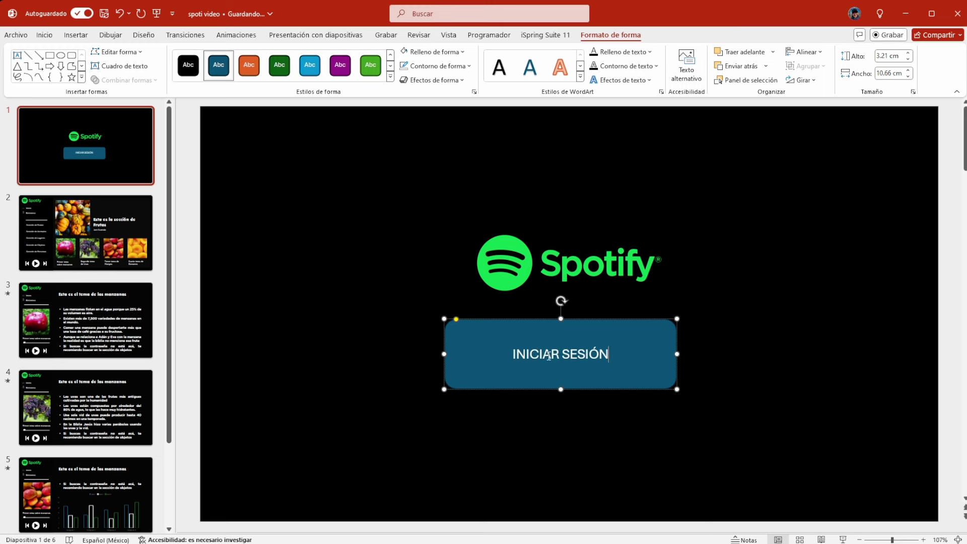
drag(678, 390, 616, 378)
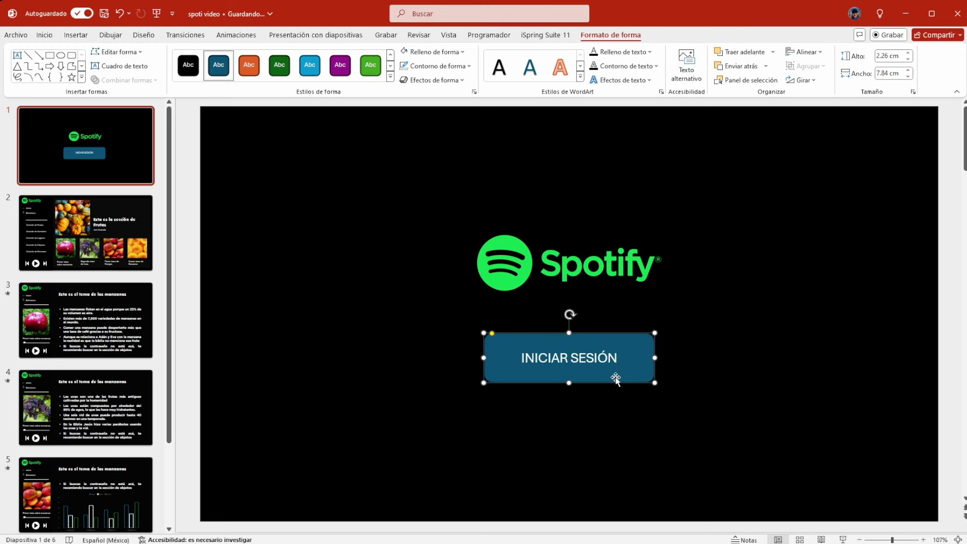
drag(492, 334, 503, 334)
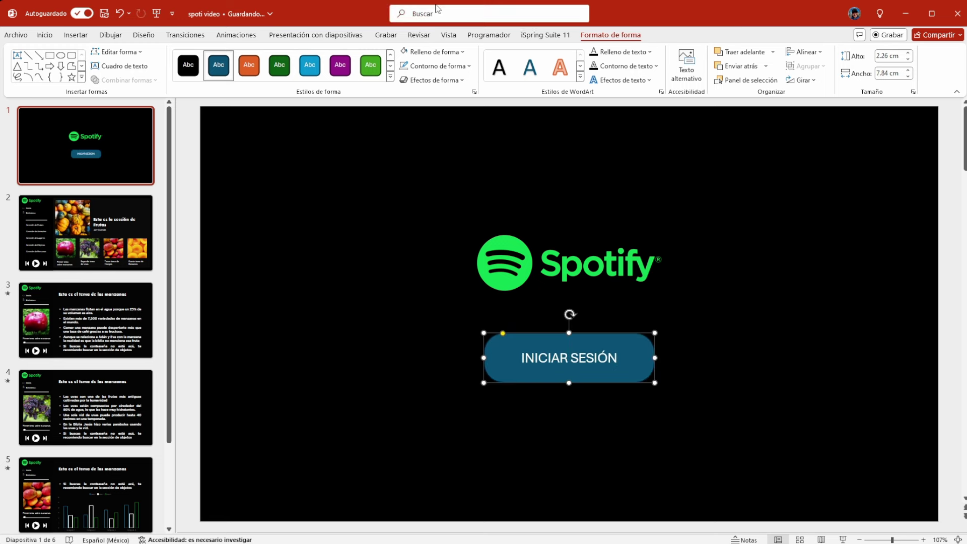
- Fill the button with the logo's green and make its INICIAR SESIÓN text larger and bold
click(463, 54)
click(429, 226)
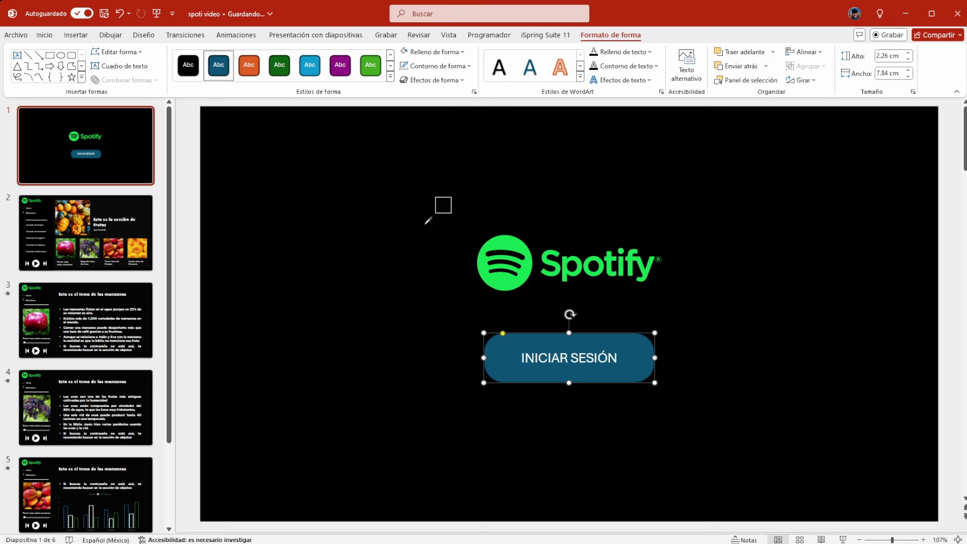
click(502, 276)
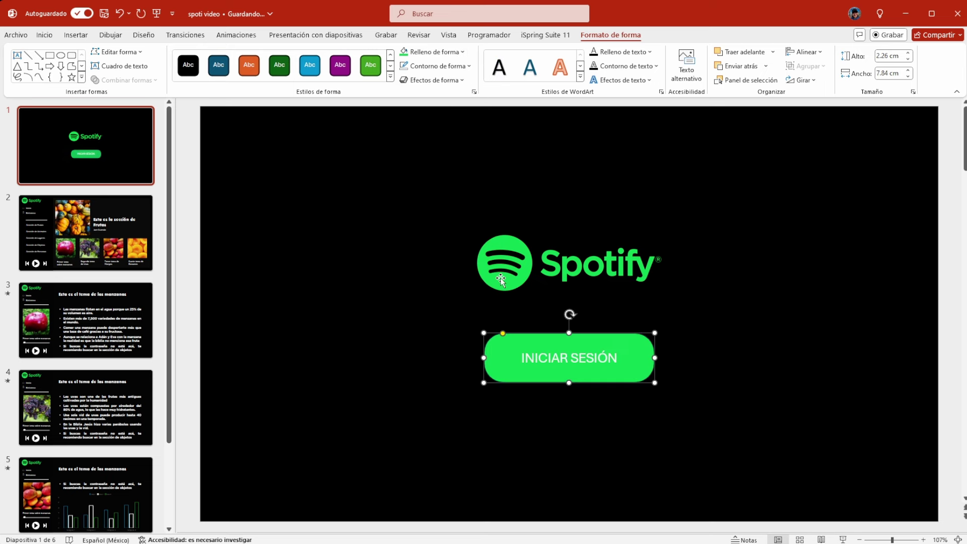
triple_click(540, 358)
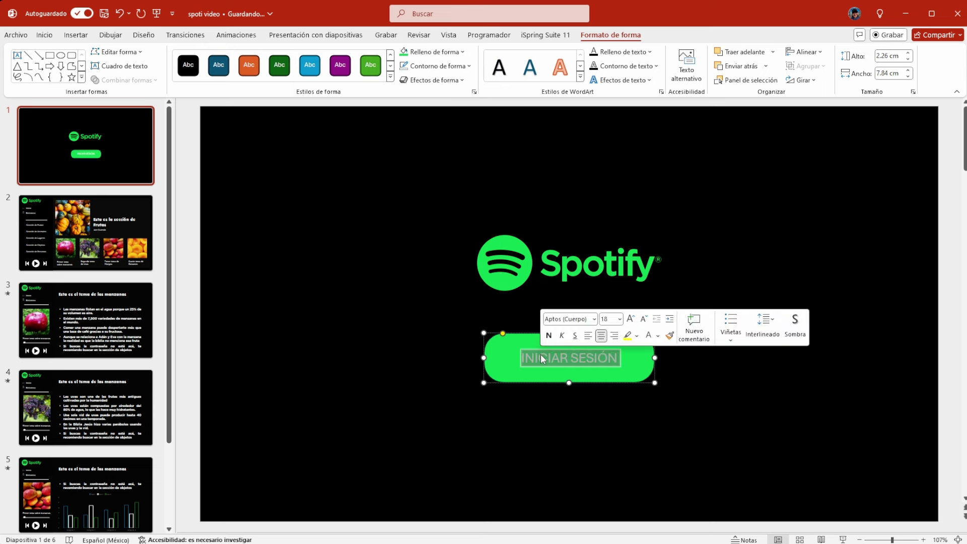
click(631, 319)
click(675, 403)
click(554, 378)
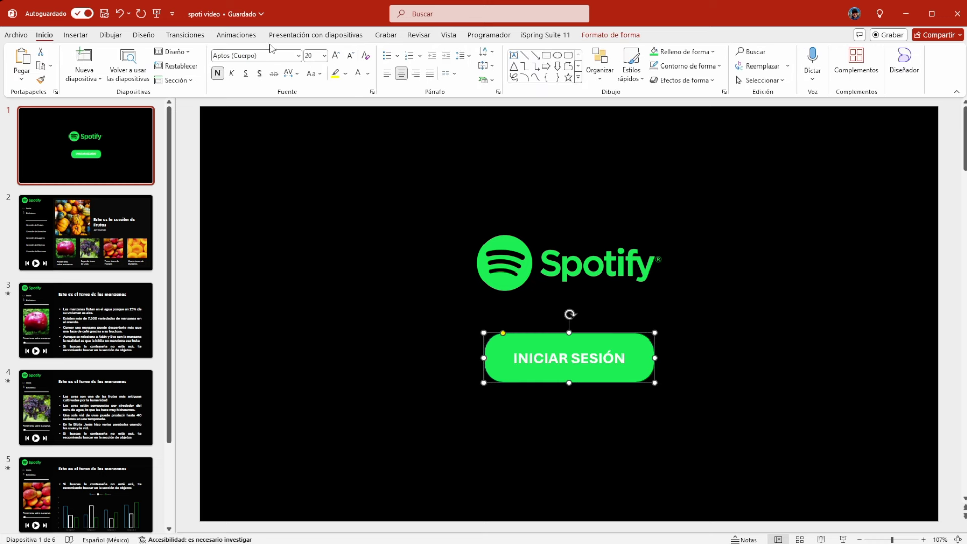
click(76, 35)
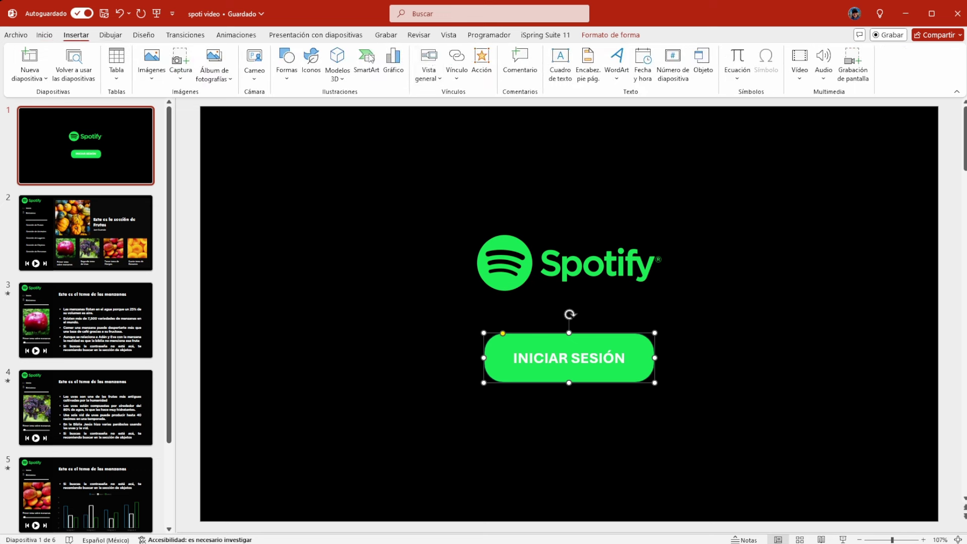
- Set the INICIAR SESIÓN button's action to Hipervínculo a: Diapositiva siguiente, then return to slide 2
click(488, 63)
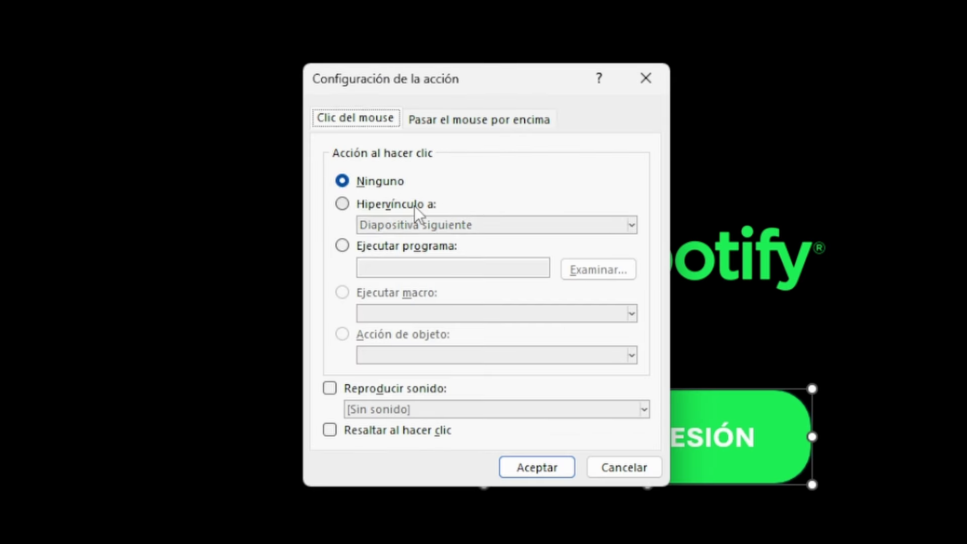
click(449, 236)
click(453, 248)
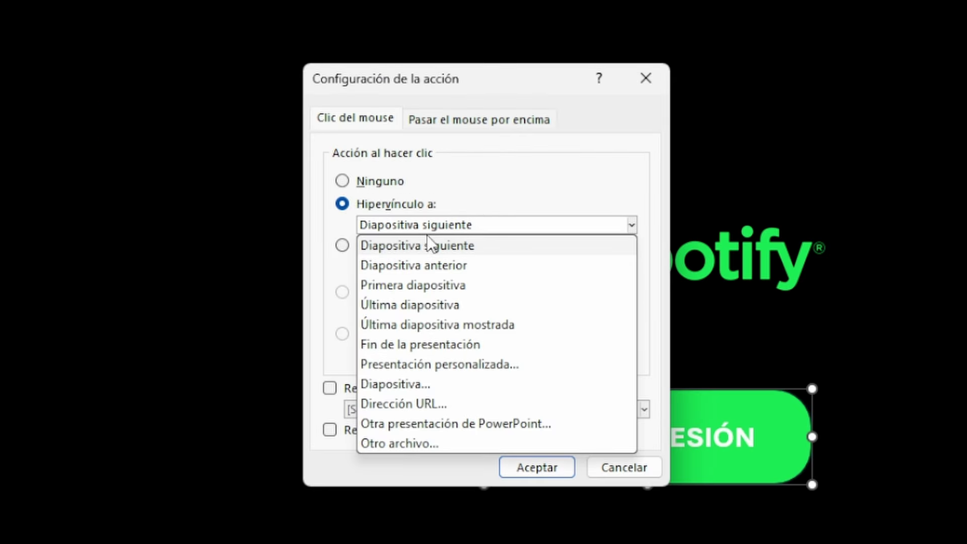
click(468, 250)
click(537, 466)
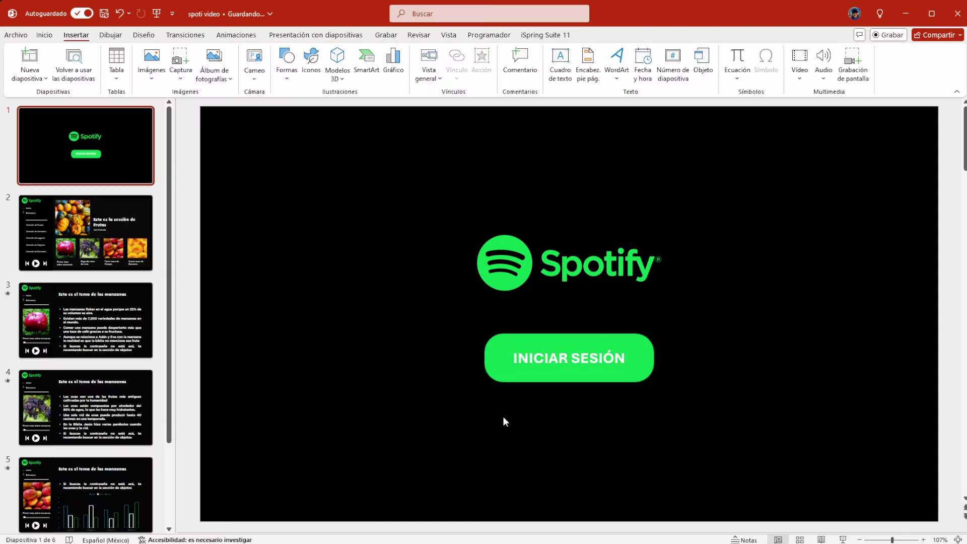
scroll(503, 423, down, 1)
click(237, 173)
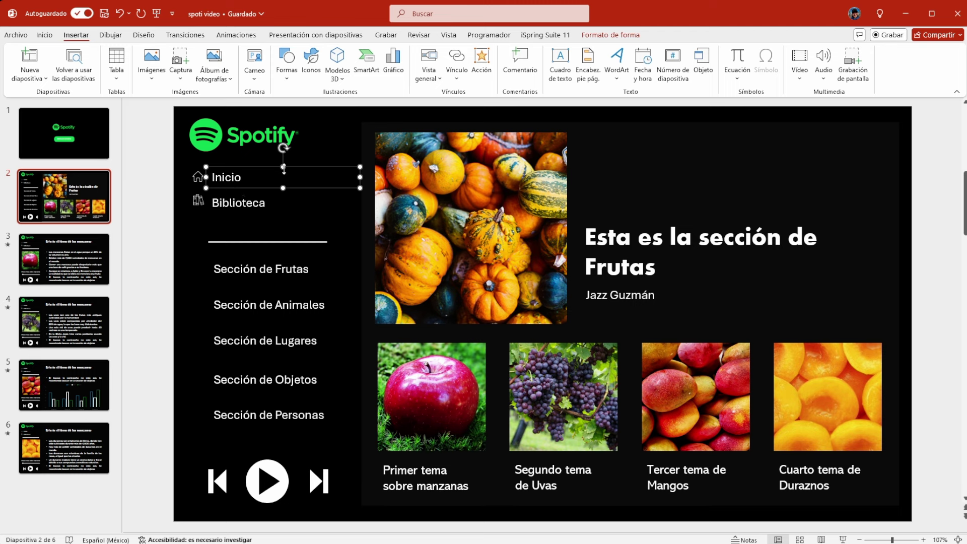
- Give the Inicio menu item a hyperlink action to the first slide
click(481, 63)
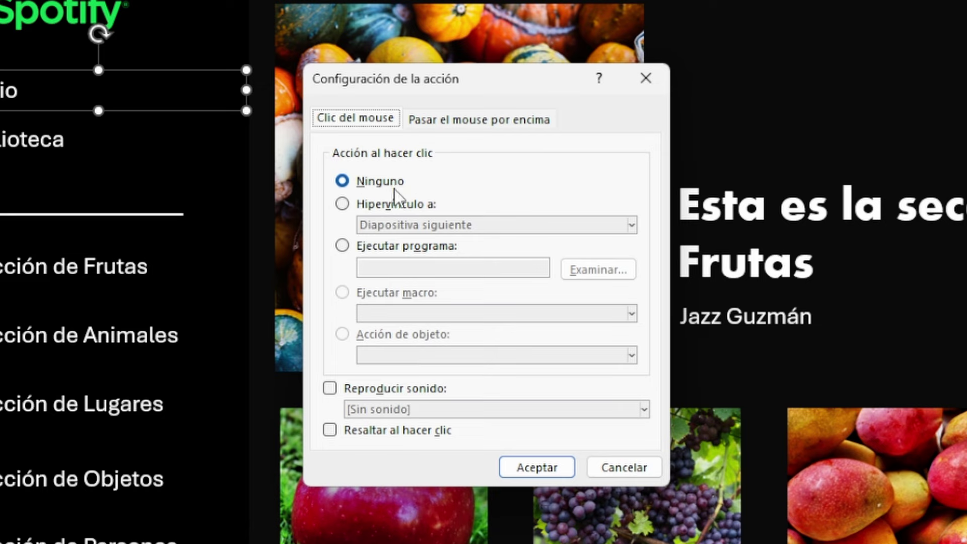
click(342, 203)
click(419, 228)
click(432, 285)
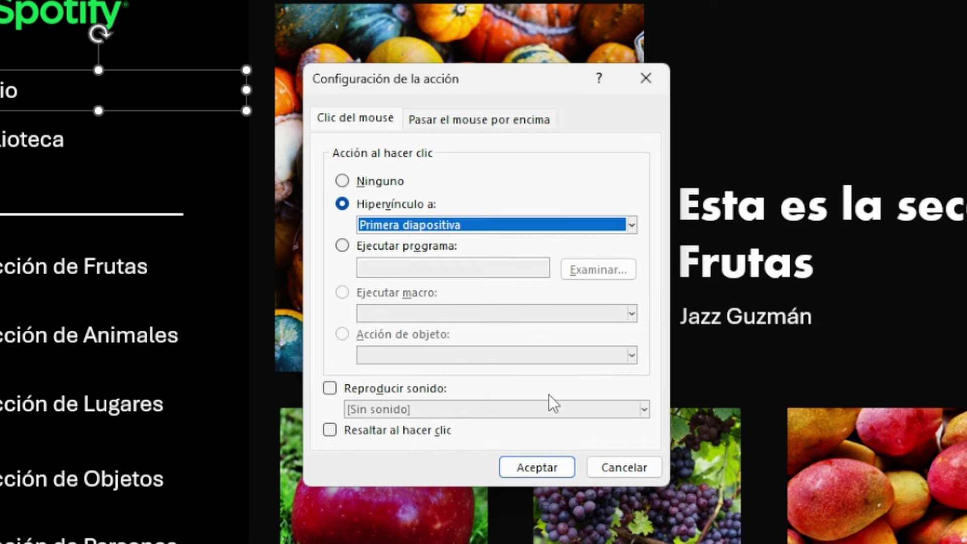
click(537, 469)
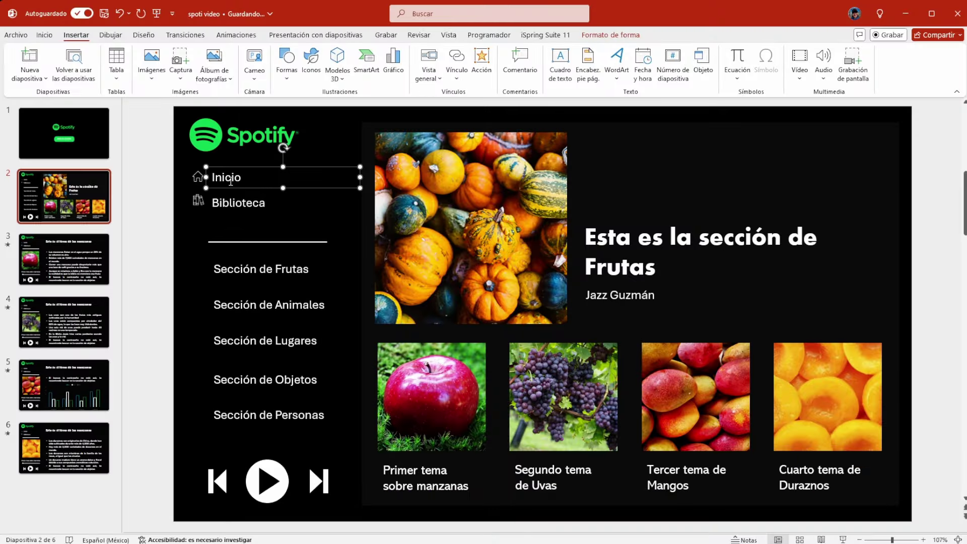
- Give the Biblioteca box a hyperlink action to Diapositiva 2
click(246, 208)
click(253, 215)
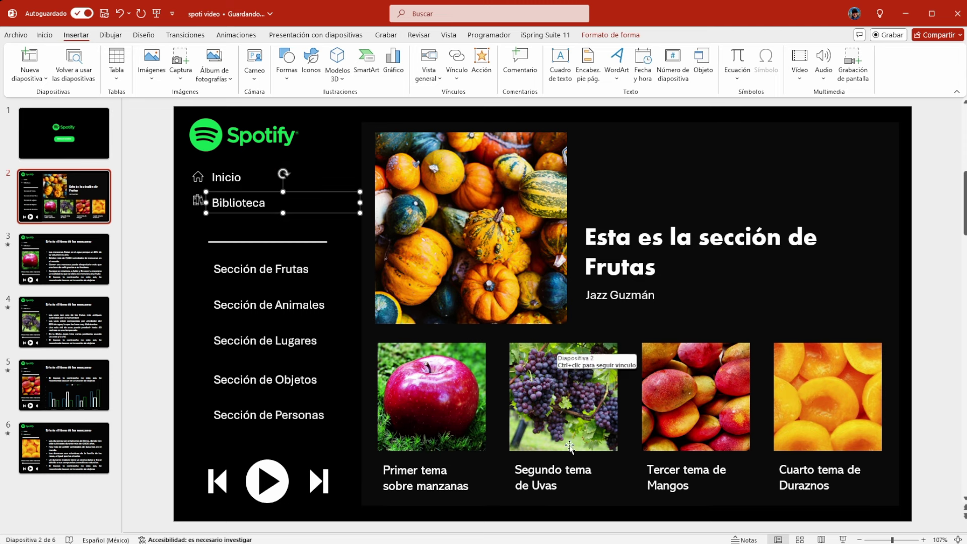
click(482, 79)
click(446, 237)
click(452, 248)
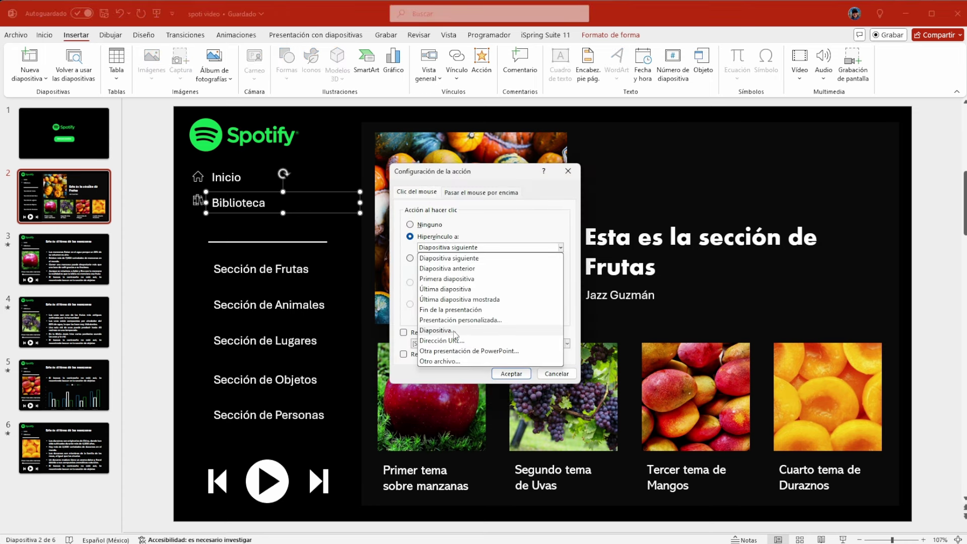
click(437, 331)
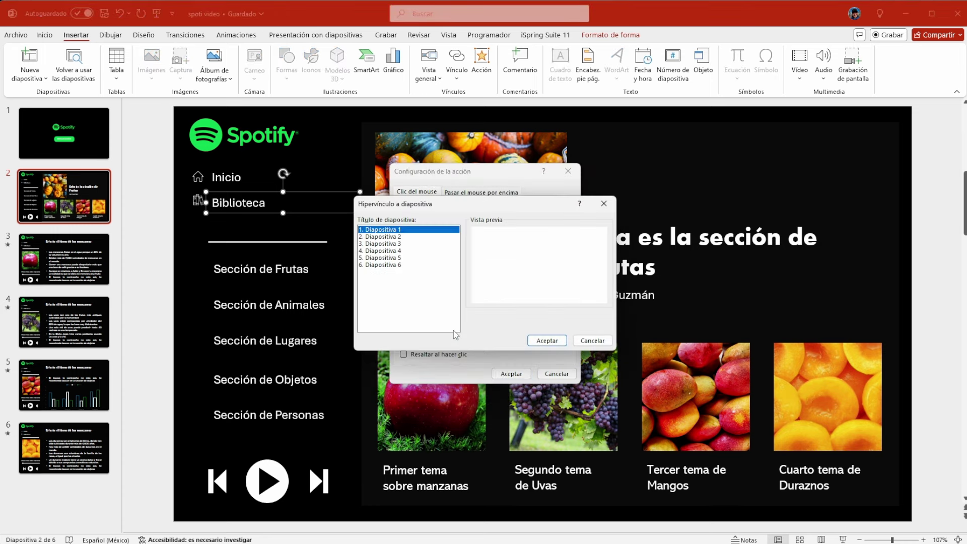
click(548, 341)
click(511, 374)
shift+click(232, 177)
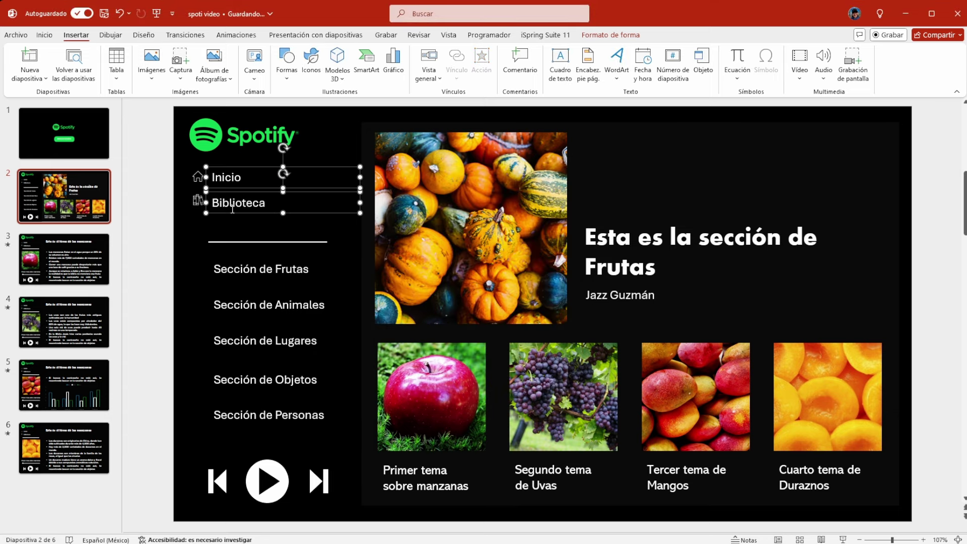
- Replace the old Inicio and Biblioteca items on slides 3 and 4 with the linked copies
key(Page_Down)
key(ctrl+v)
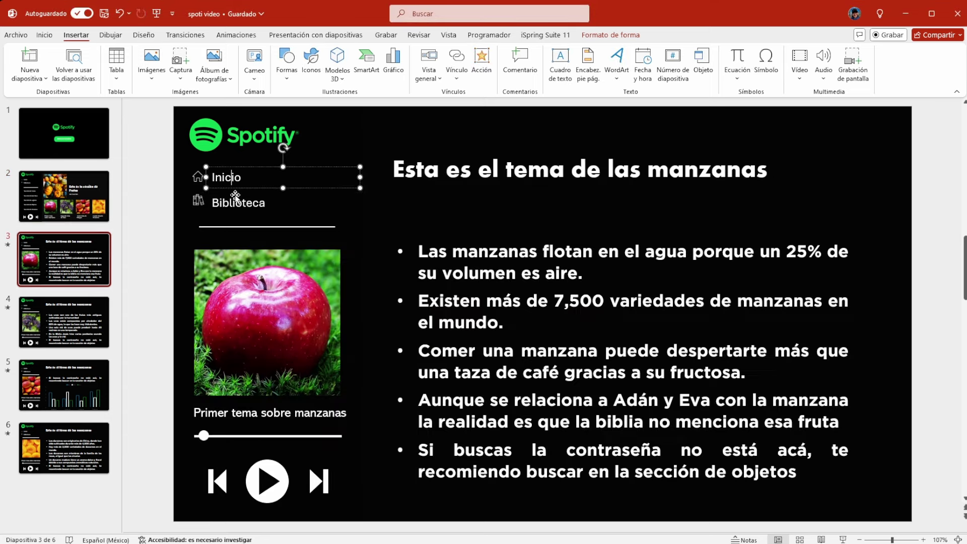
key(Delete)
key(ctrl+v)
key(Page_Down)
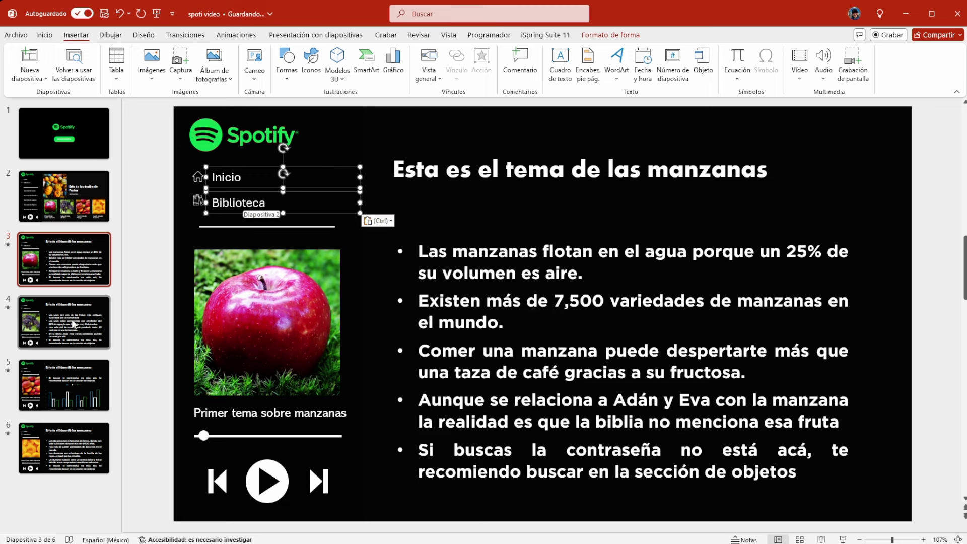
key(ctrl+v)
key(Delete)
key(ctrl+v)
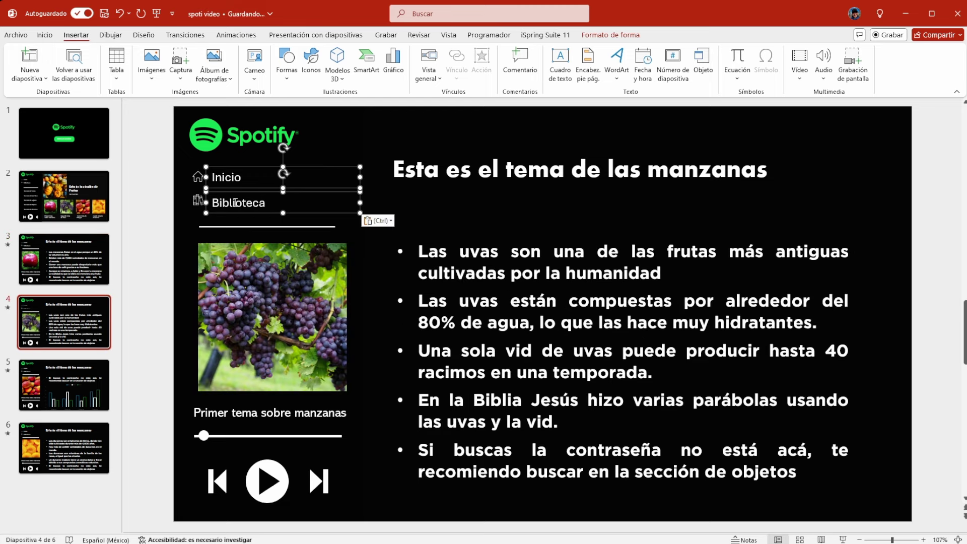
- Replace the old Inicio and Biblioteca items on slides 5 and 6 with the linked copies
key(Page_Down)
click(229, 199)
click(229, 199)
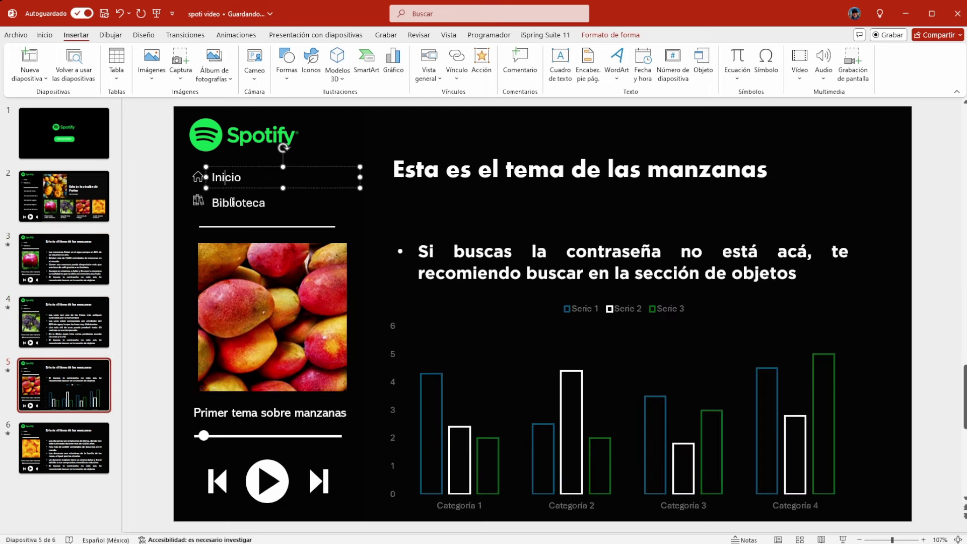
key(Delete)
key(ctrl+v)
key(Page_Down)
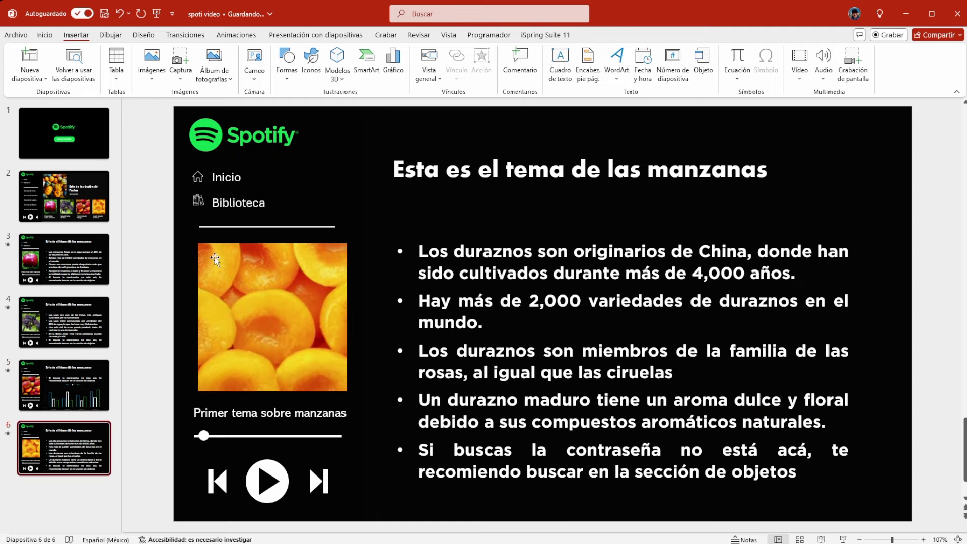
click(233, 177)
key(Delete)
key(ctrl+v)
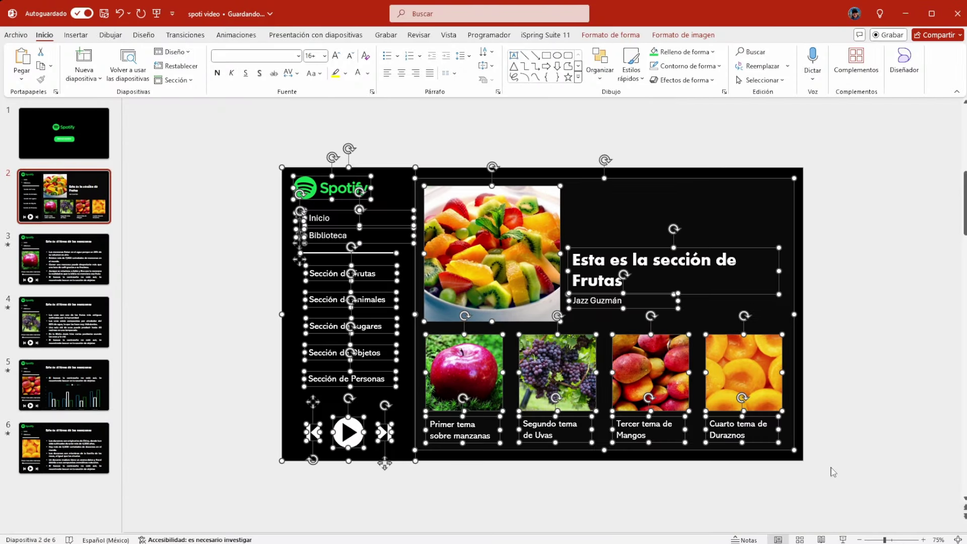
- Open slide 1, the Spotify login slide with the INICIAR SESIÓN button
click(59, 146)
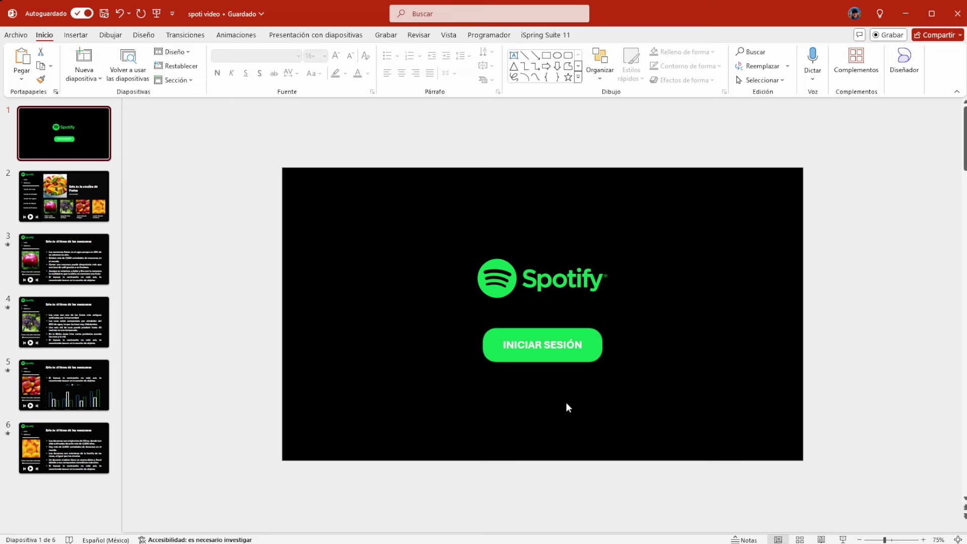
- Paste the Frutas slide's objects onto the login slide and move them below it
key(ctrl+v)
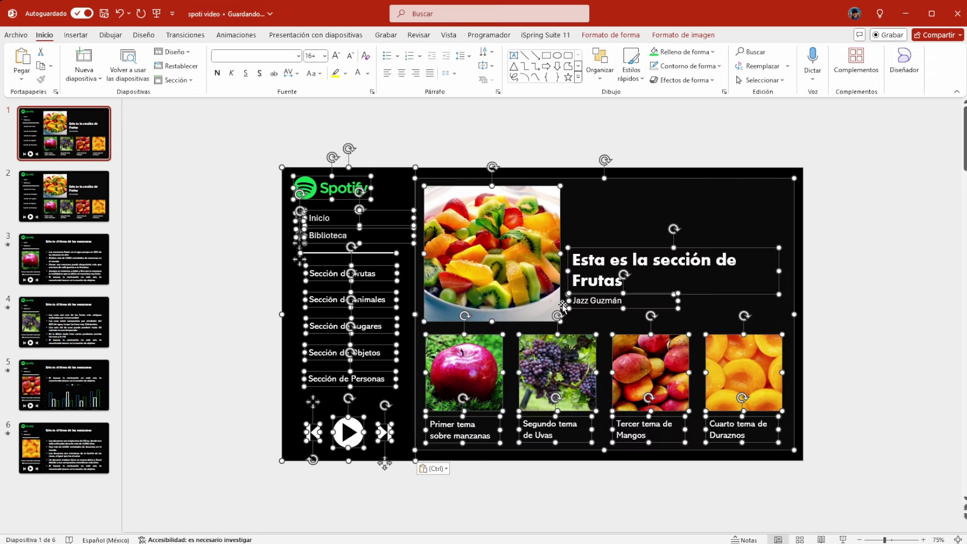
scroll(596, 181, down, 2)
drag(579, 141, 553, 367)
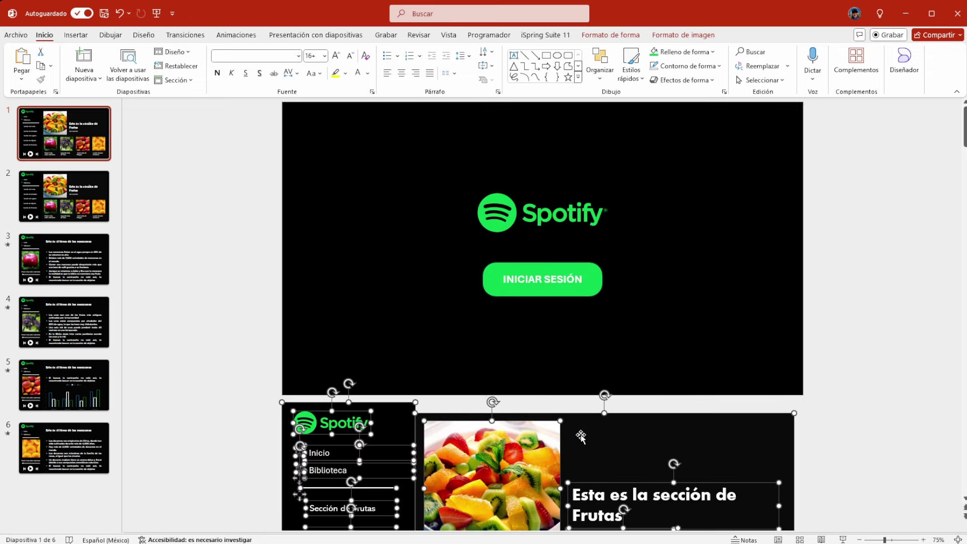
- Park the pasted left sidebar just off the login slide's left edge, then return to slide 2
drag(310, 281, 464, 527)
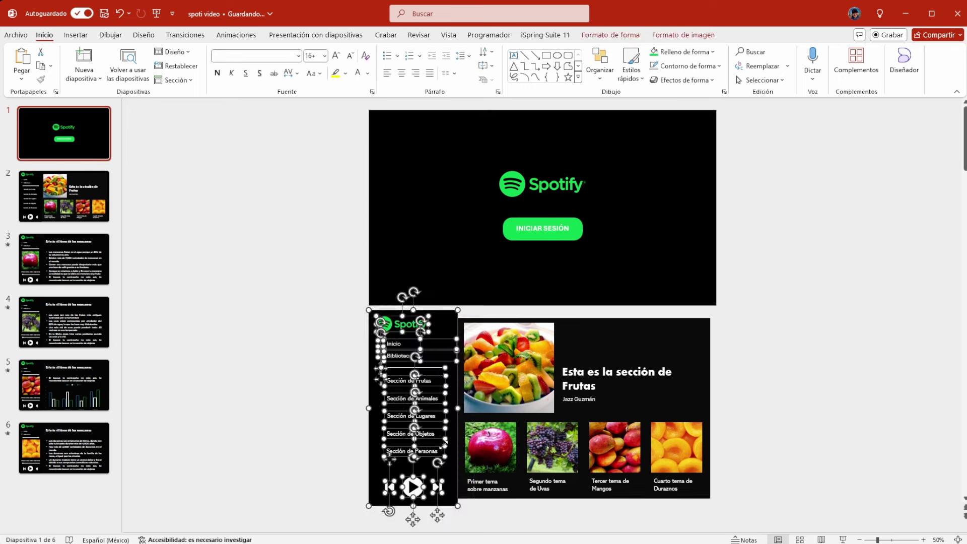
drag(458, 470, 363, 271)
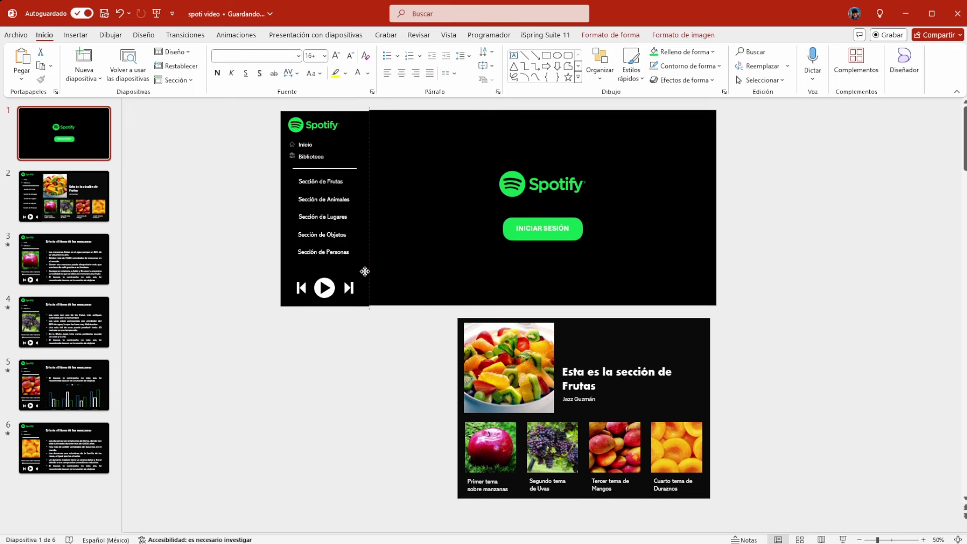
scroll(363, 271, up, 1)
click(388, 378)
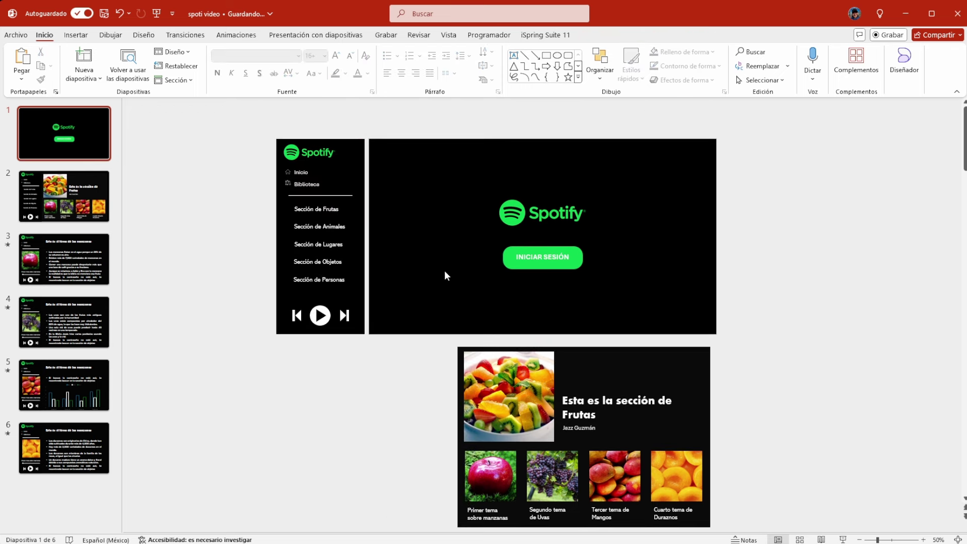
scroll(445, 272, up, 3)
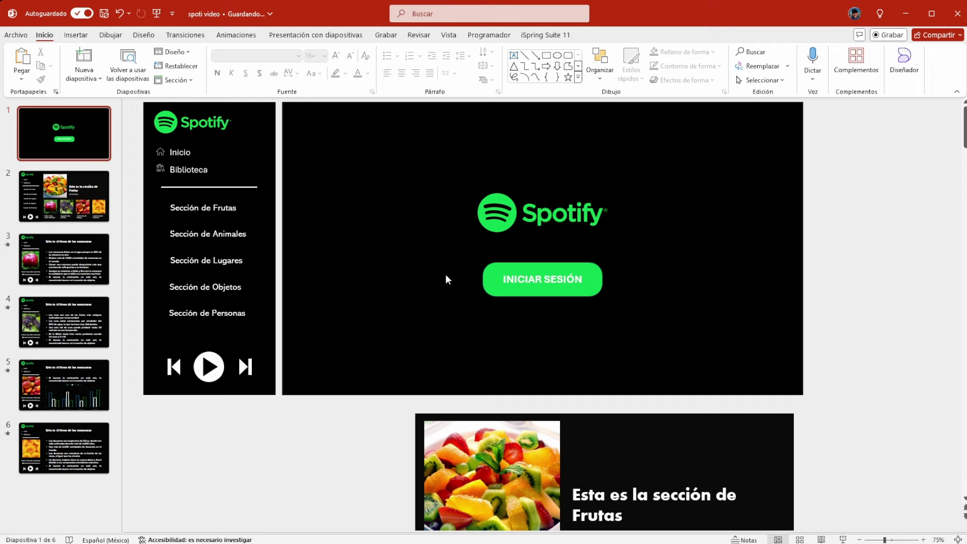
scroll(447, 279, up, 2)
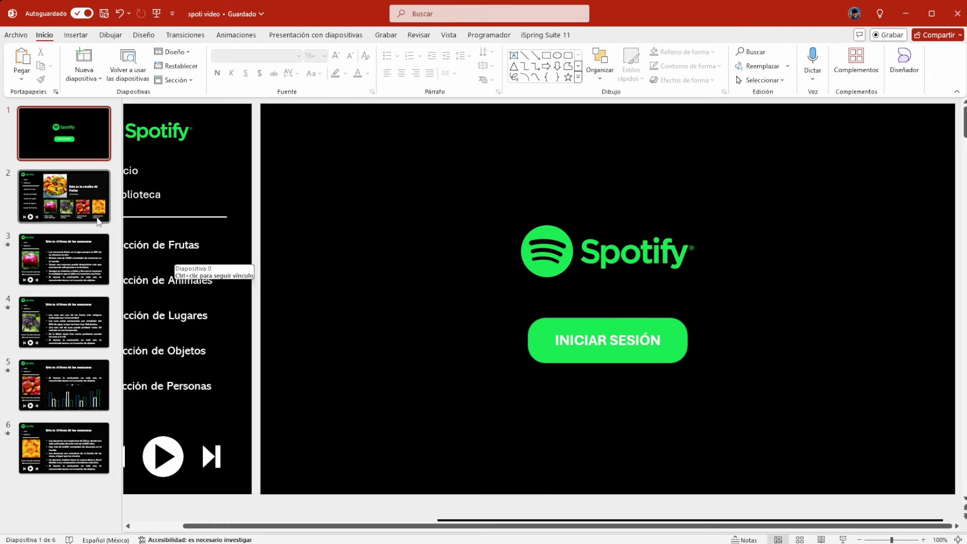
click(64, 196)
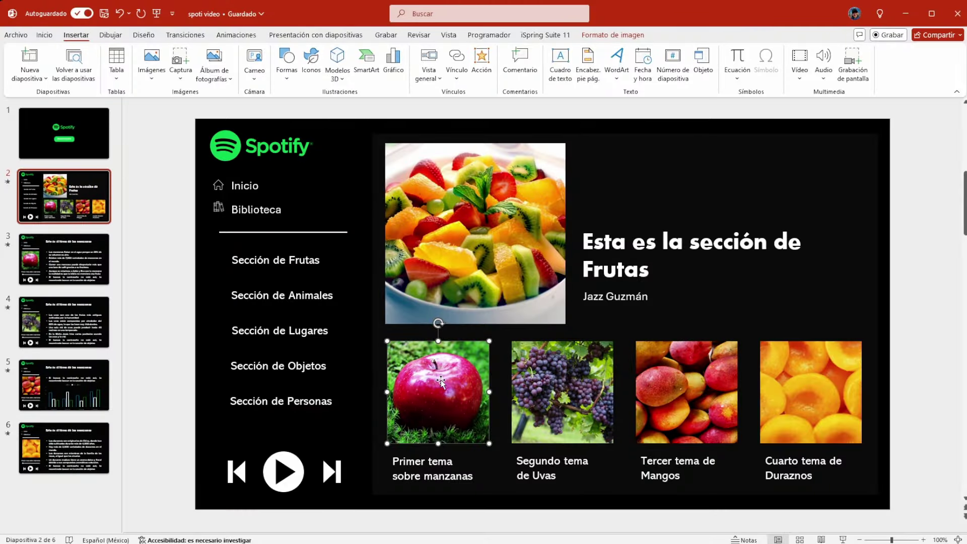
- Hyperlink the apple picture to its manzanas topic slide, slide 3
click(481, 59)
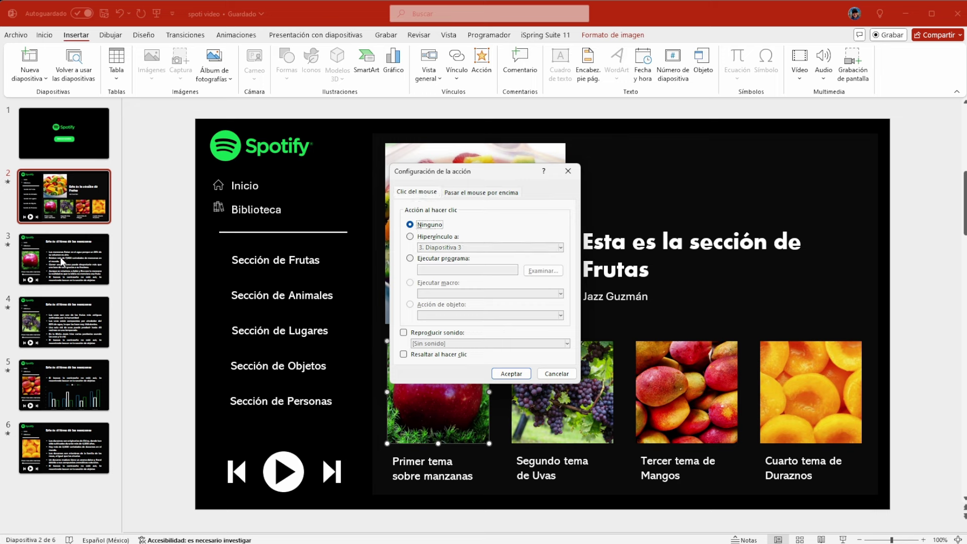
click(423, 244)
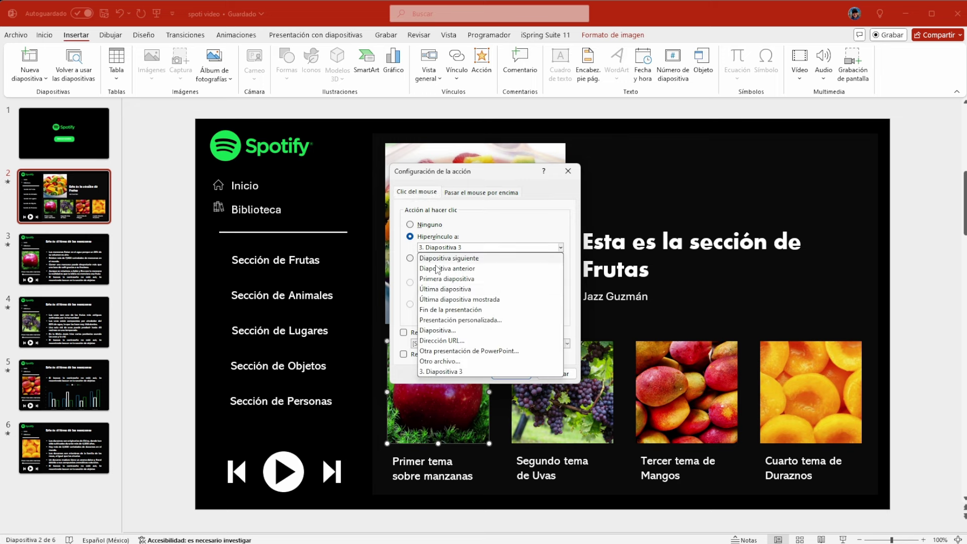
click(467, 331)
click(380, 243)
click(547, 340)
- Hyperlink the grapes picture to slide 4 and start linking the mango picture to its slide
click(511, 373)
click(563, 392)
click(481, 59)
click(468, 331)
click(547, 340)
click(687, 392)
click(467, 332)
click(380, 251)
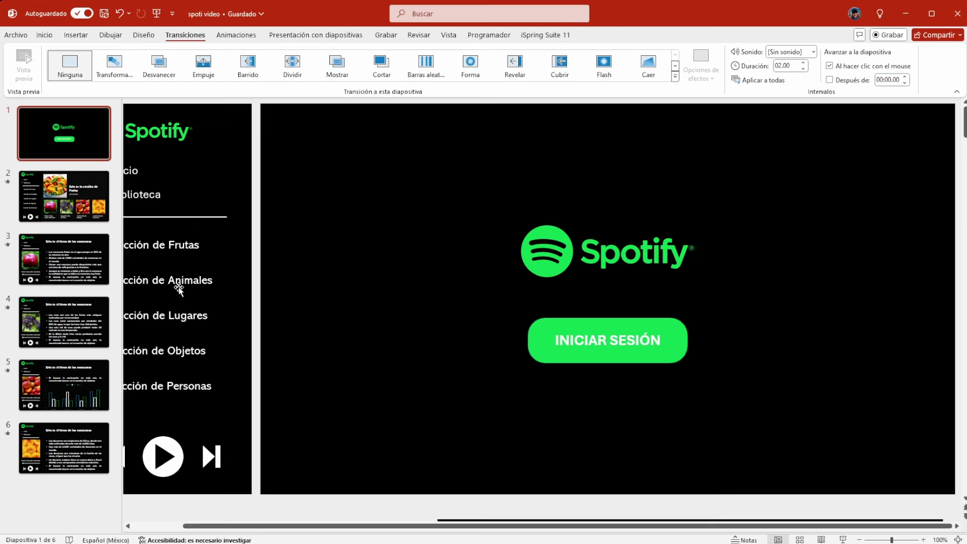
- Copy slides 2–6 and paste them after slide 6 as slides 7–11, then select slide 7
click(64, 197)
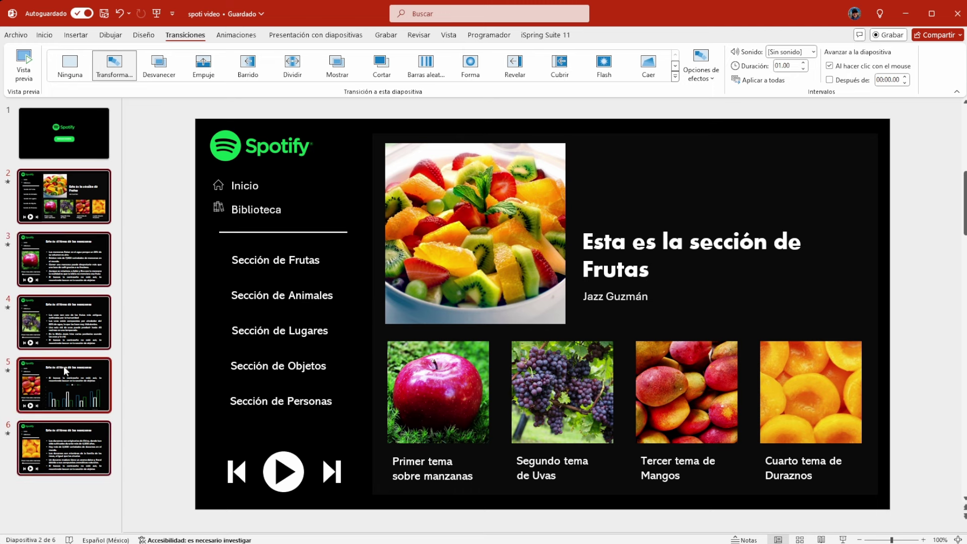
shift+click(79, 456)
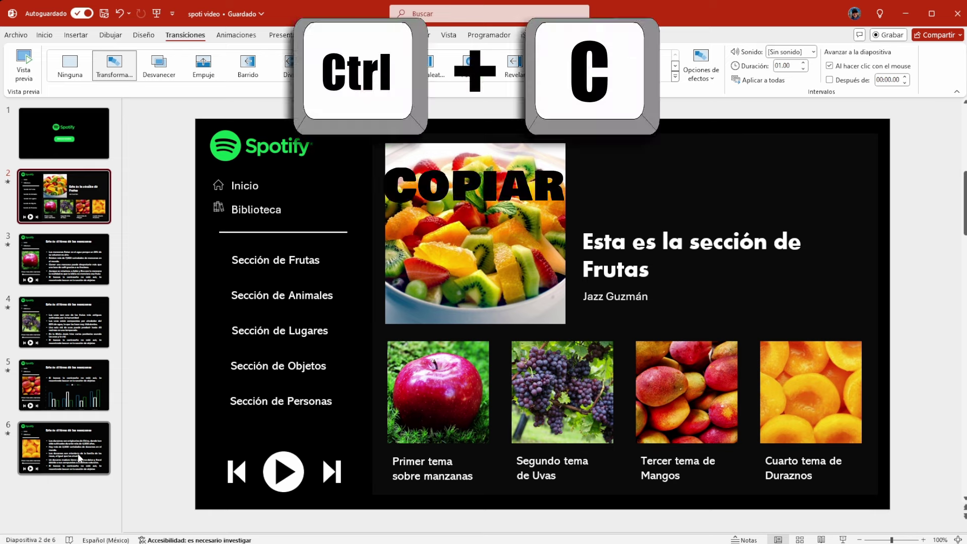
key(ctrl+c)
click(81, 483)
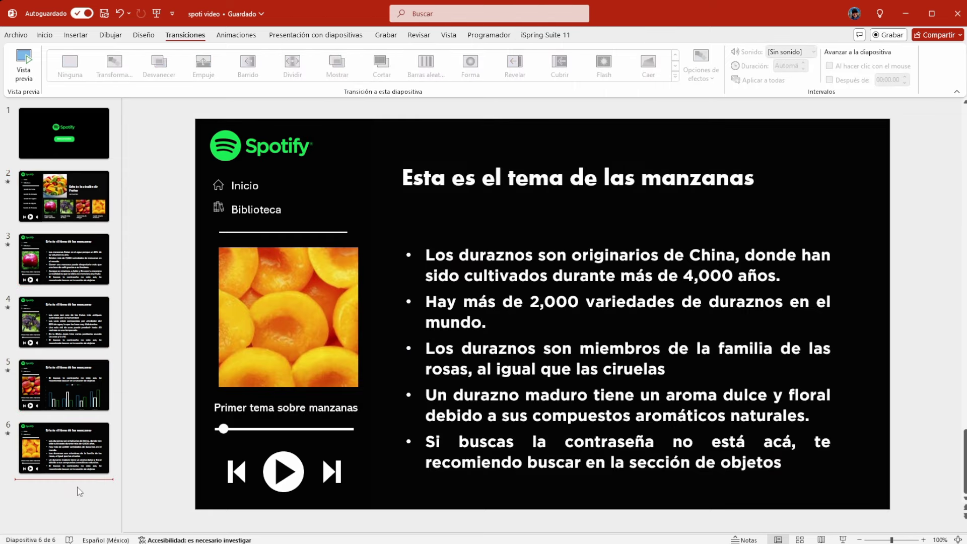
key(ctrl+v)
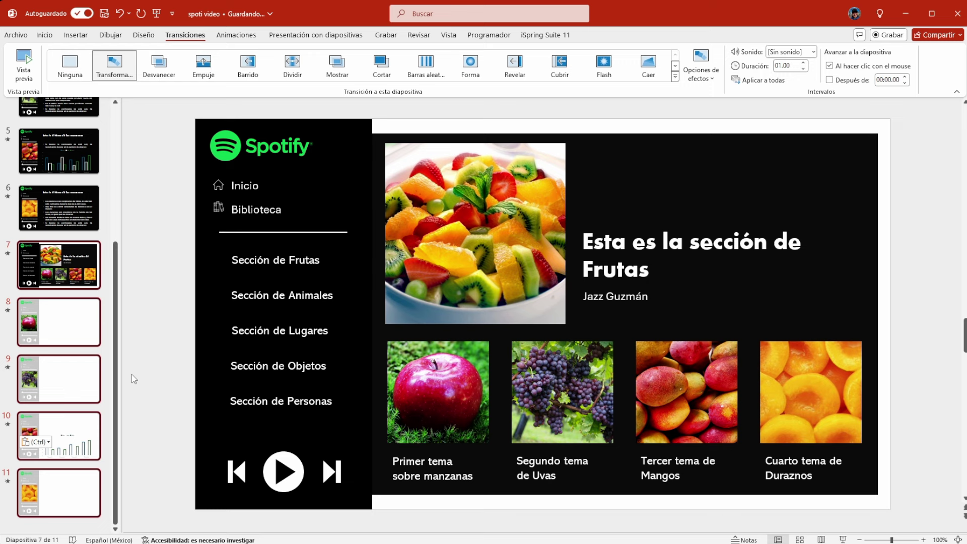
click(70, 285)
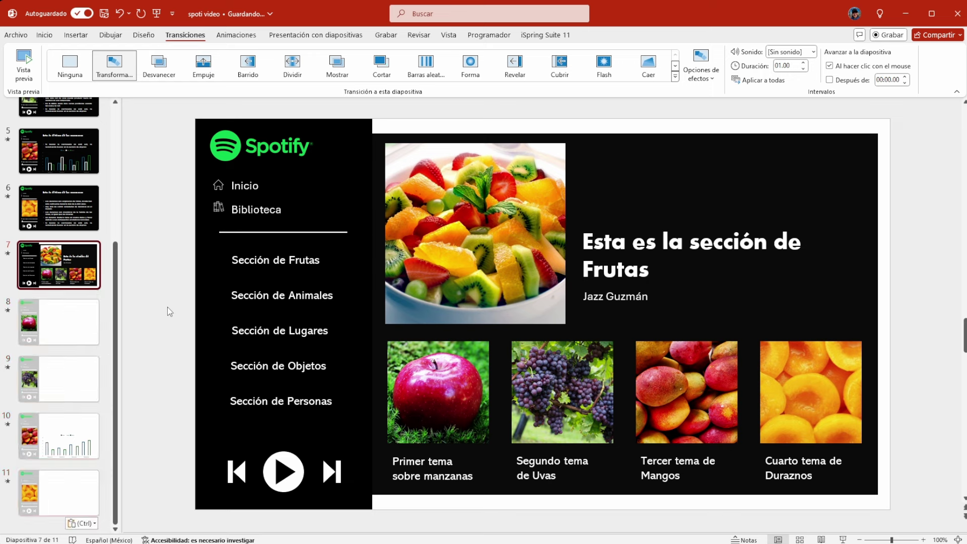
right_click(402, 129)
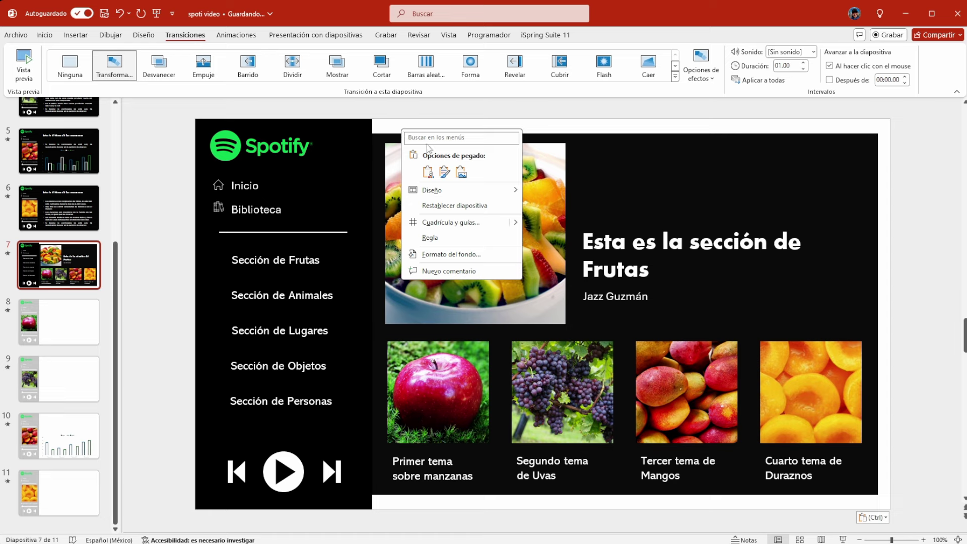
- Give slide 7 a solid black background
click(469, 254)
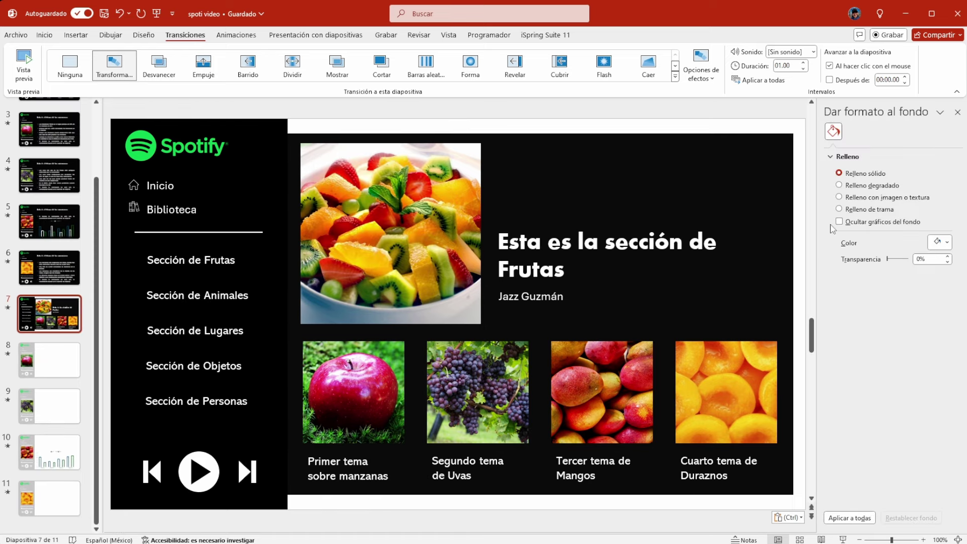
click(941, 247)
click(945, 309)
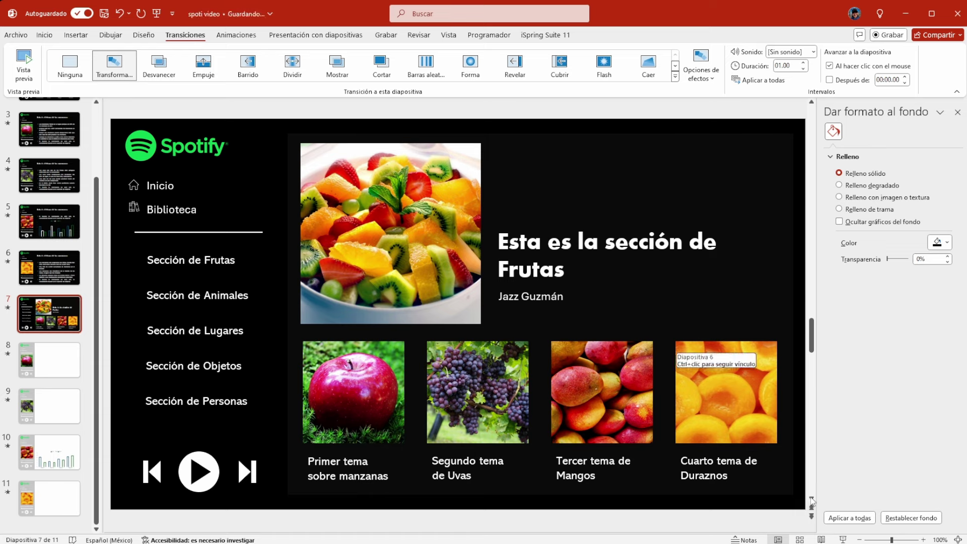
- Apply the same solid dark blue background to slides 8, 9, 10 and 11
key(Page_Down)
click(936, 242)
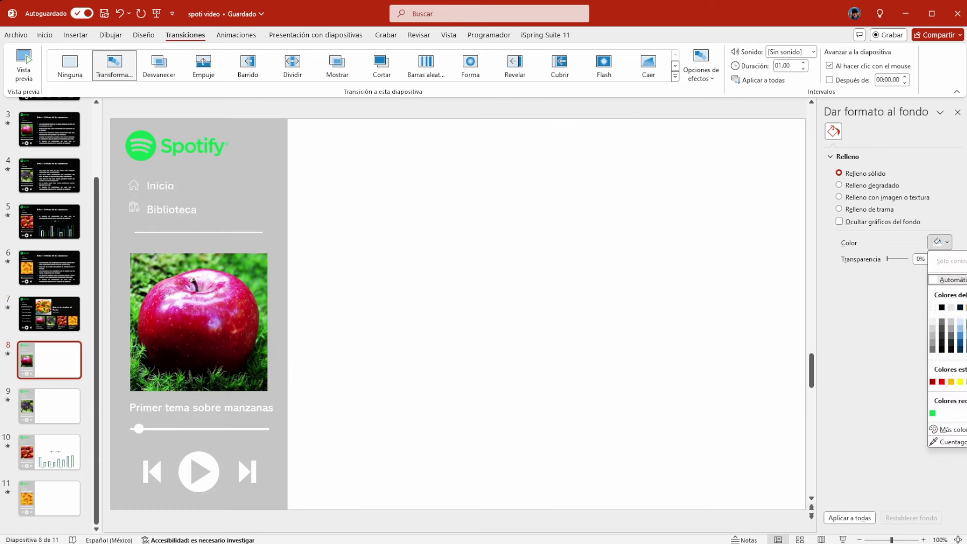
click(960, 308)
key(Page_Down)
click(938, 242)
click(960, 308)
key(Page_Down)
click(938, 242)
click(961, 308)
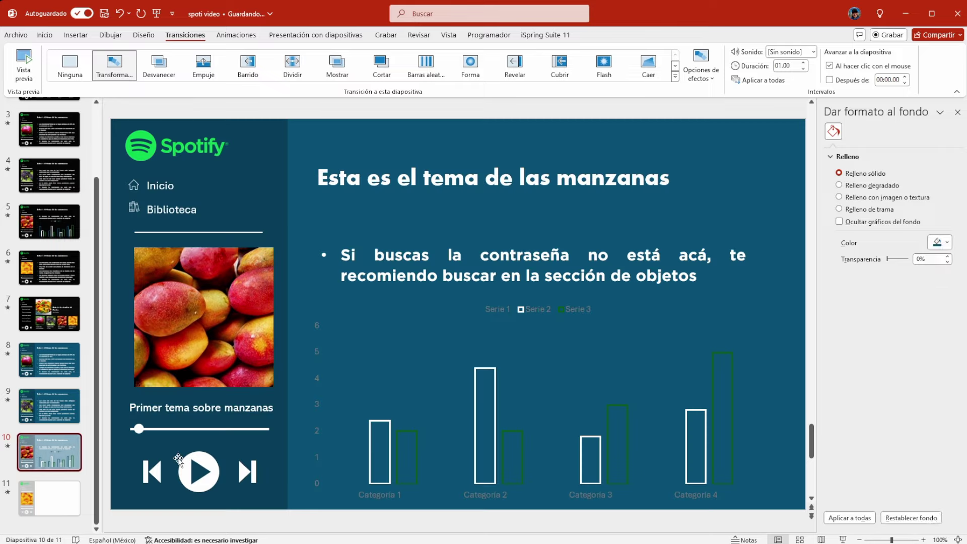
key(Page_Down)
click(938, 242)
click(961, 308)
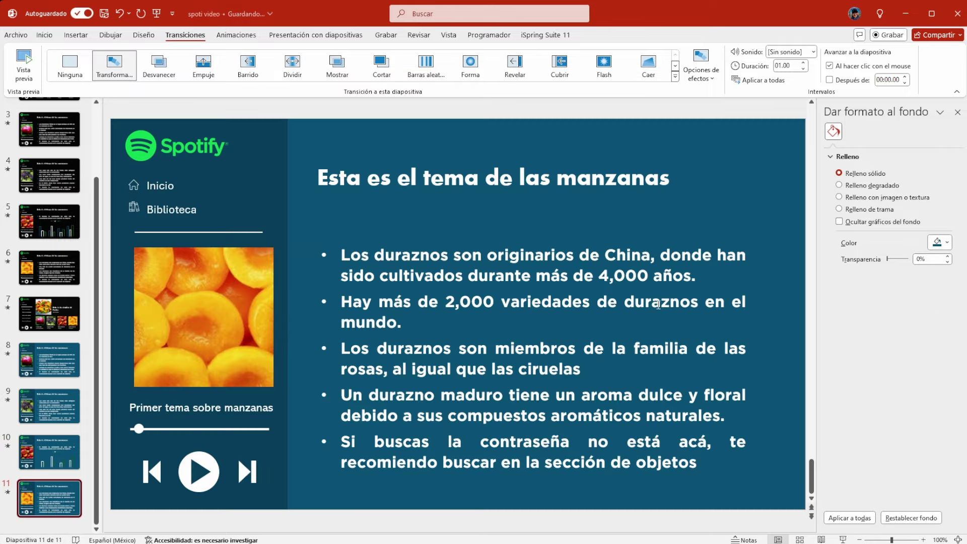
- Select the word 'Frutas' in slide 7's title
scroll(658, 305, up, 3)
scroll(630, 282, up, 1)
double_click(531, 269)
- Change the title to Animales and replace the author name line with a new name
text(a es la sección de Animales)
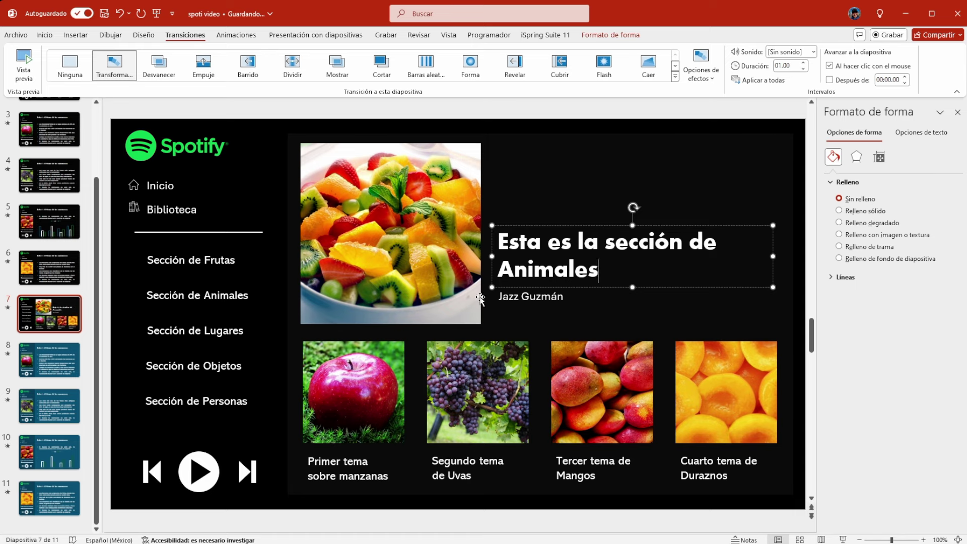
triple_click(529, 297)
click(600, 324)
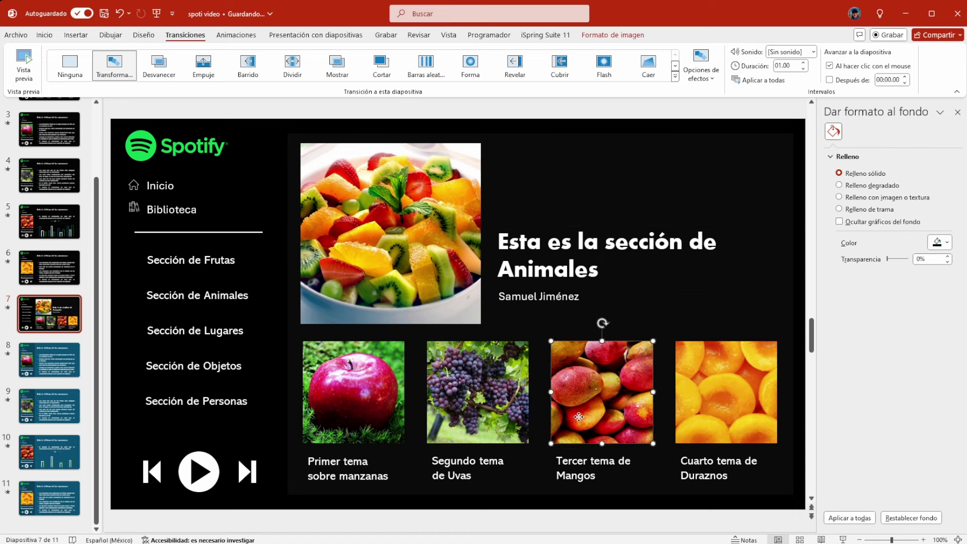
- Replace the four fruit topic pictures and captions with the pasted reptile, tiger, dog and cat topics
click(353, 393)
shift+click(478, 393)
shift+click(602, 393)
shift+click(726, 393)
drag(947, 415, 487, 512)
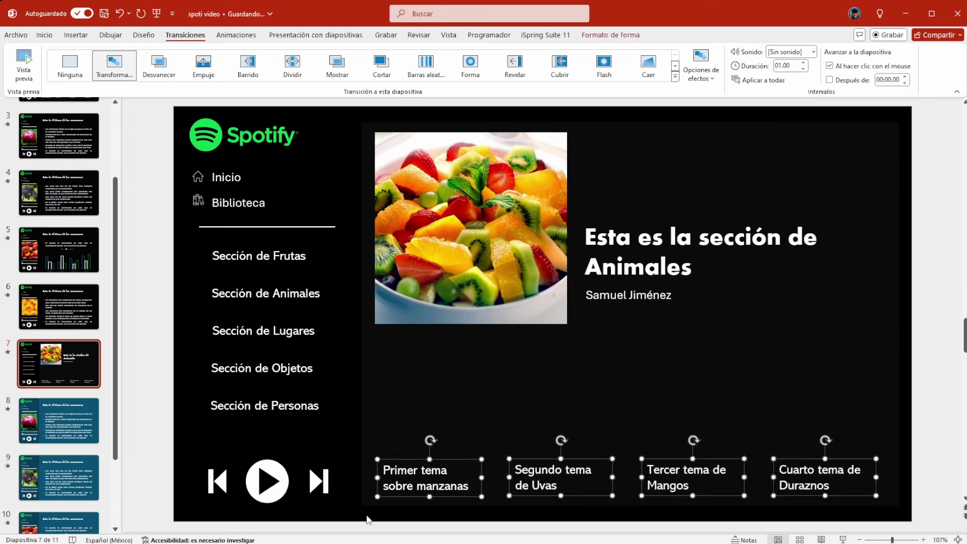
key(Delete)
key(ctrl+v)
click(702, 315)
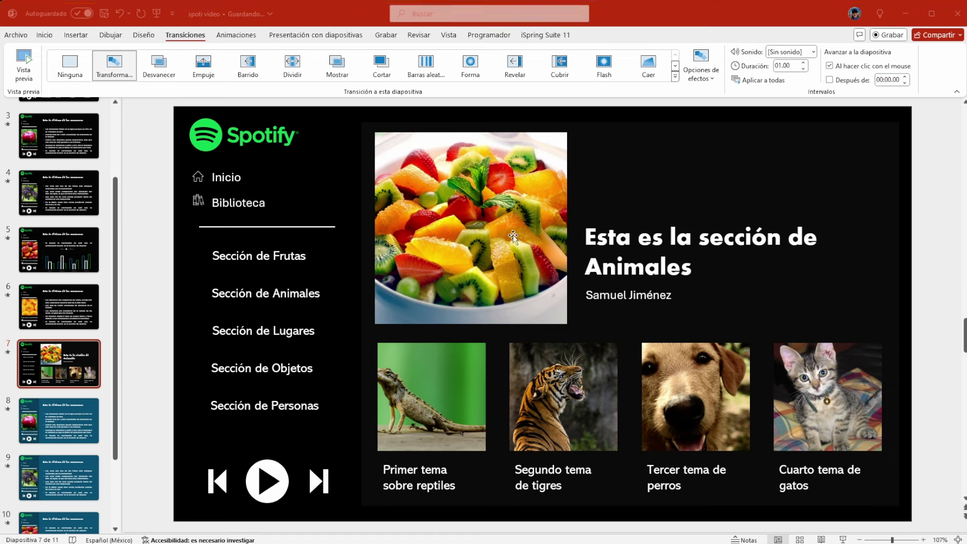
- Change the large cover picture to the sea-lion image
right_click(471, 198)
click(655, 399)
click(939, 199)
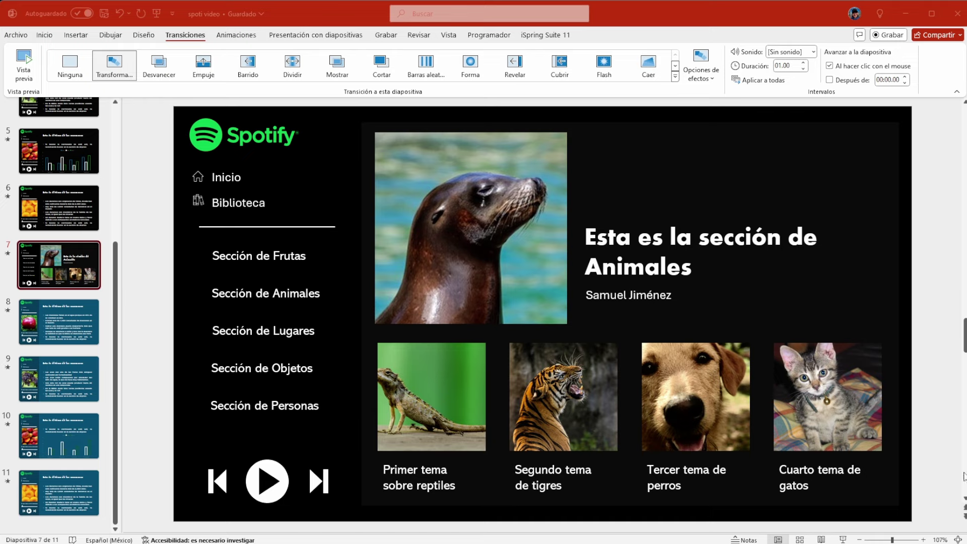
scroll(731, 220, down, 1)
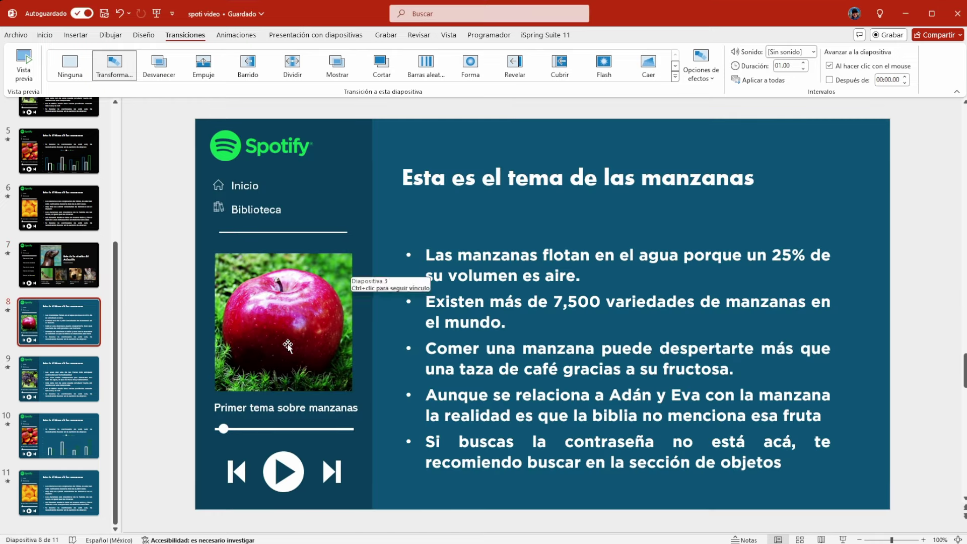
- Replace the content of slides 8 and 9 with the pasted reptile and tiger topics
click(69, 322)
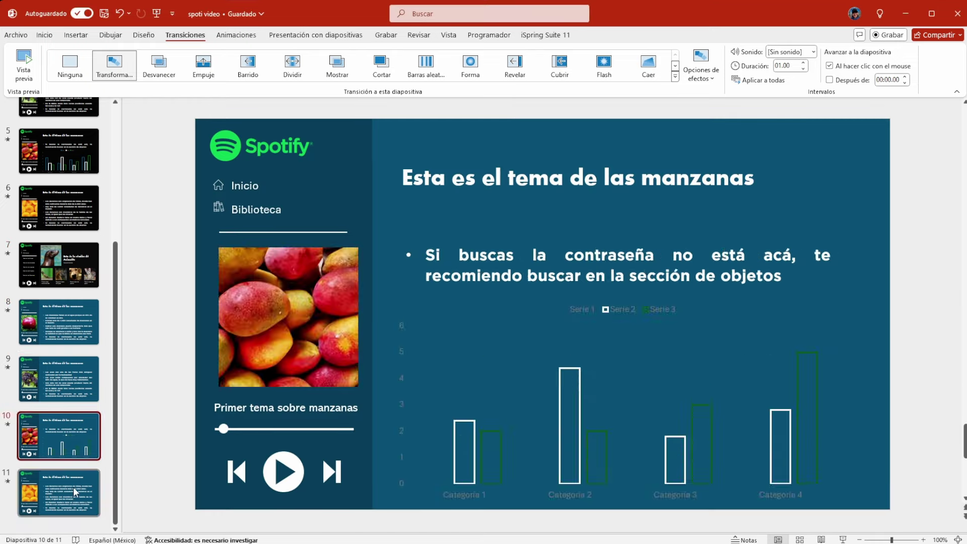
key(ctrl+a)
key(Delete)
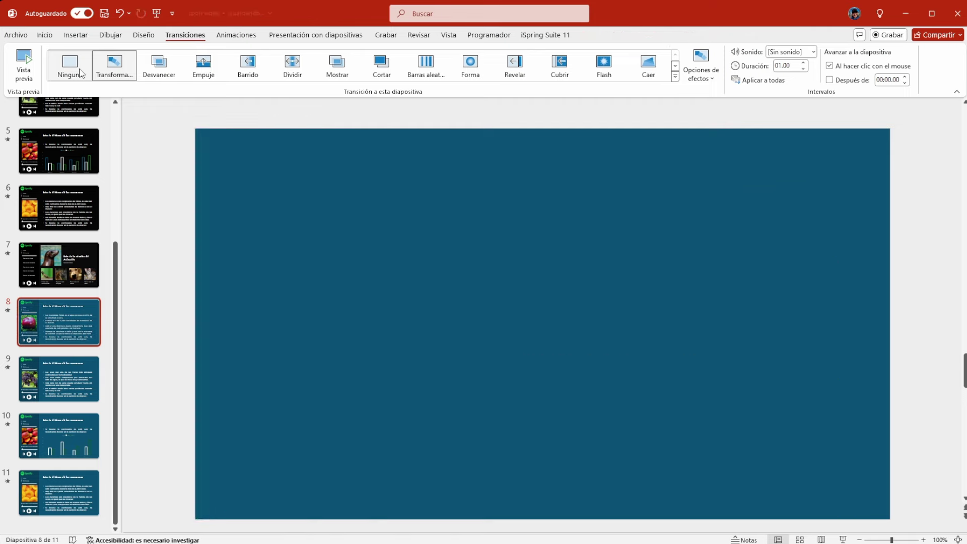
key(ctrl+v)
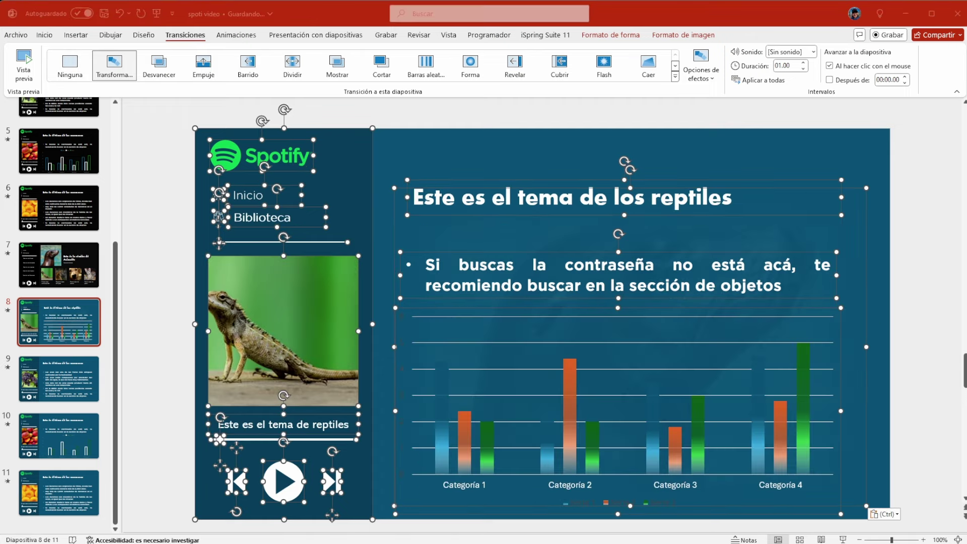
click(57, 372)
key(ctrl+a)
key(Delete)
key(ctrl+v)
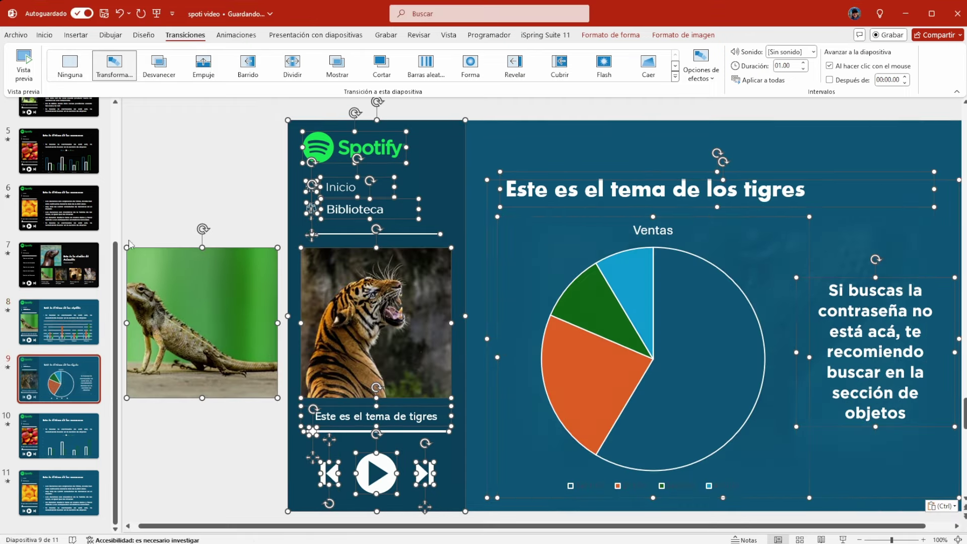
- Replace the content of slides 10 and 11 with the pasted dog and cat topics
scroll(665, 376, down, 3)
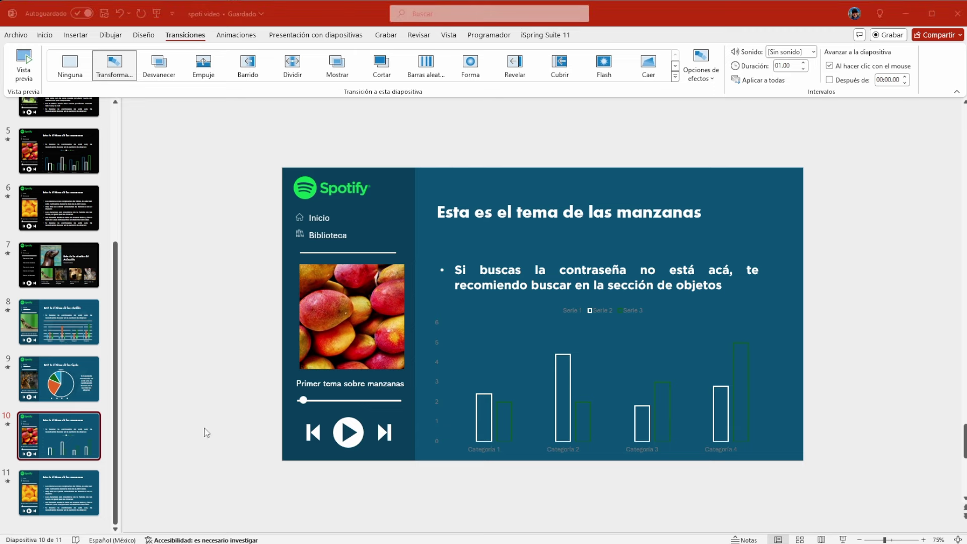
click(244, 161)
key(ctrl+a)
key(Delete)
key(ctrl+v)
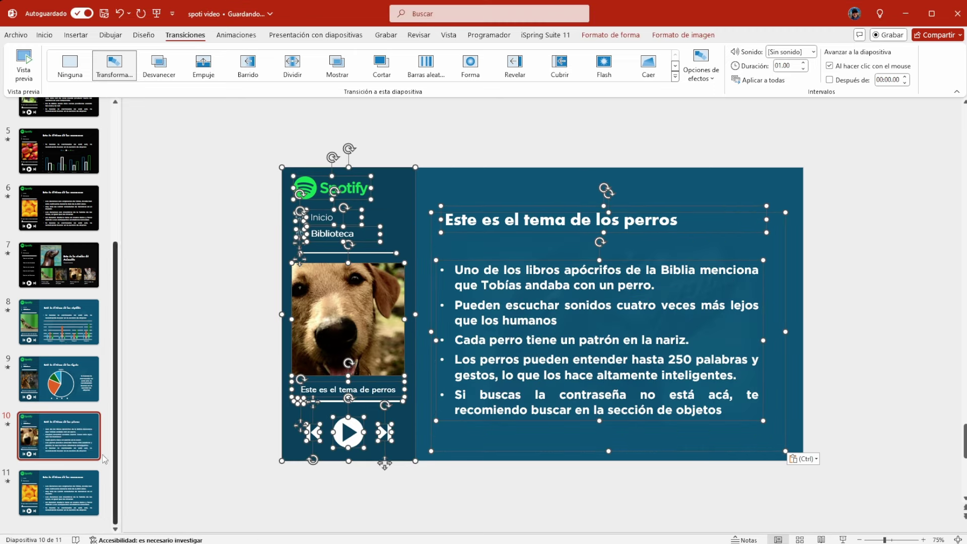
click(94, 481)
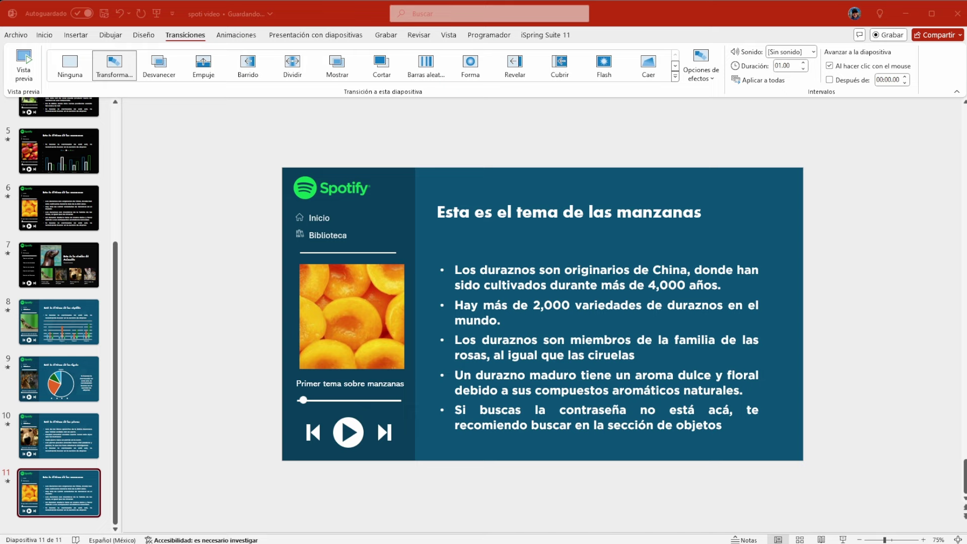
click(255, 501)
key(ctrl+a)
key(Delete)
key(ctrl+v)
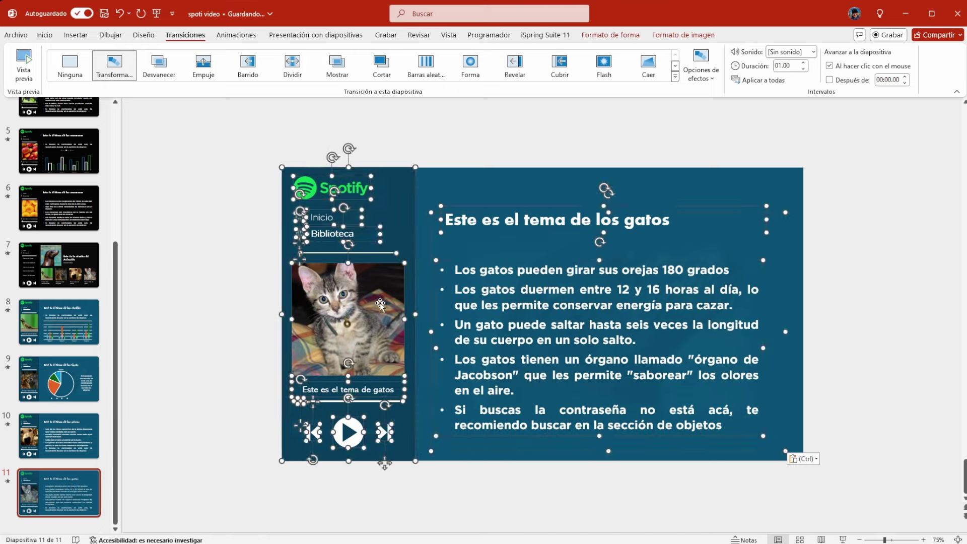
key(alt+Tab)
click(162, 467)
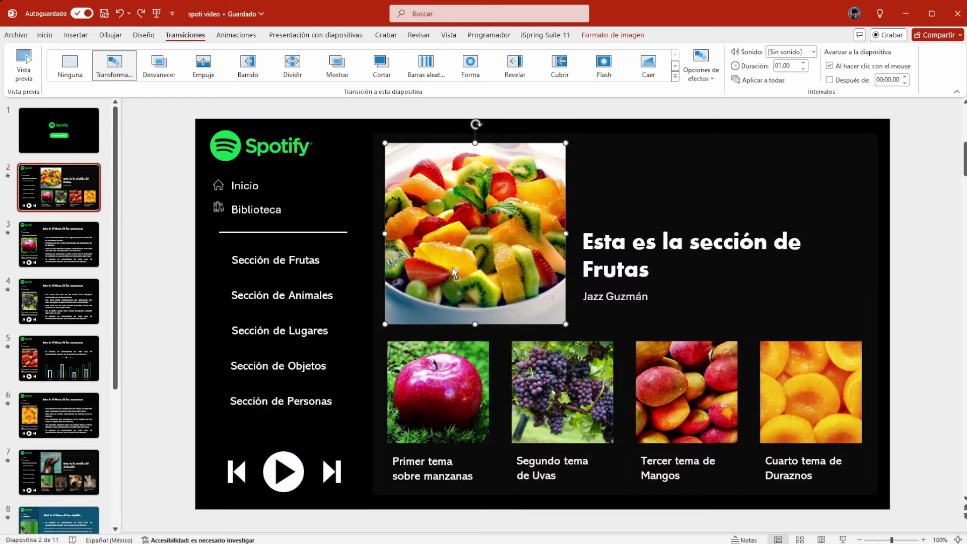
- Duplicate the fruit cover picture and shrink it into an icon beside Sección de Frutas
drag(456, 274, 280, 383)
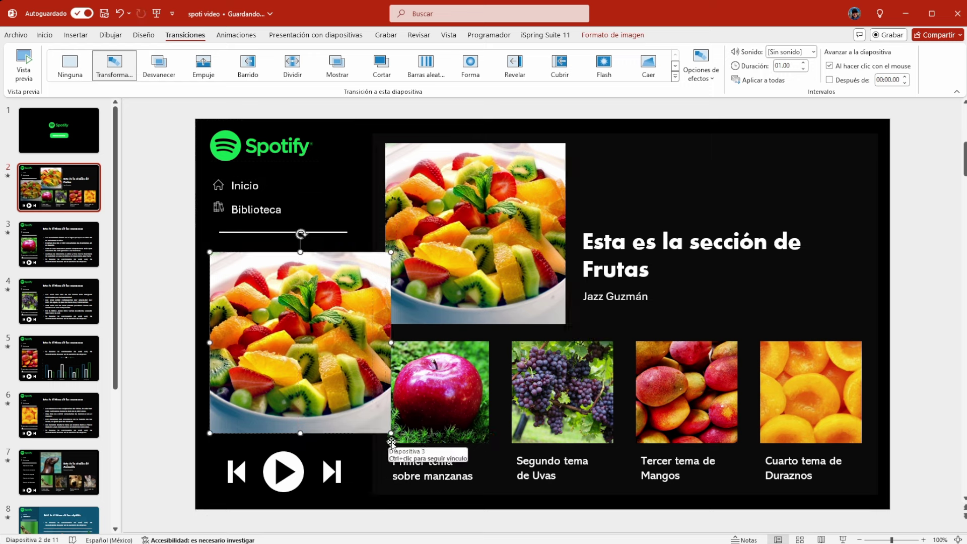
drag(392, 442, 211, 271)
click(212, 315)
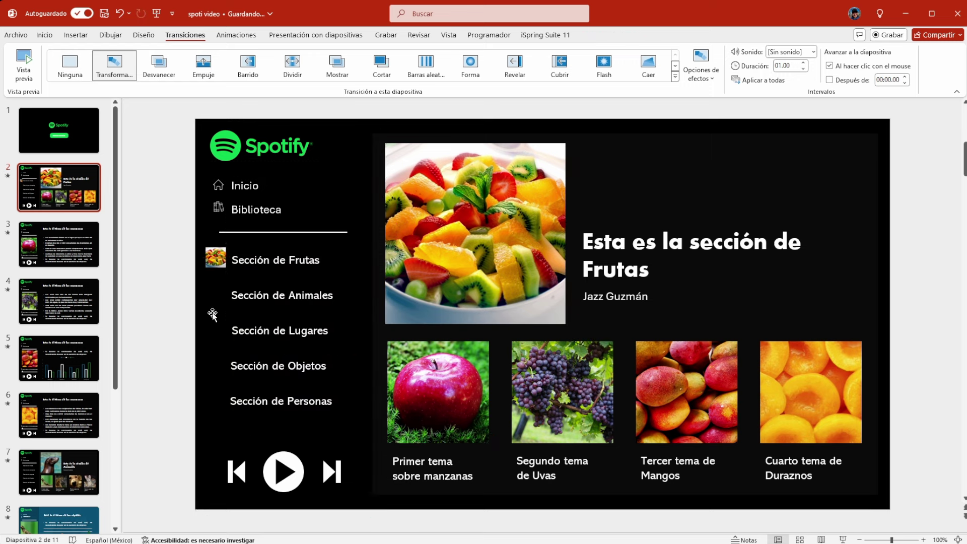
- Paste the sea-lion cover onto slide 2 and shrink it into an icon beside Sección de Animales
click(63, 488)
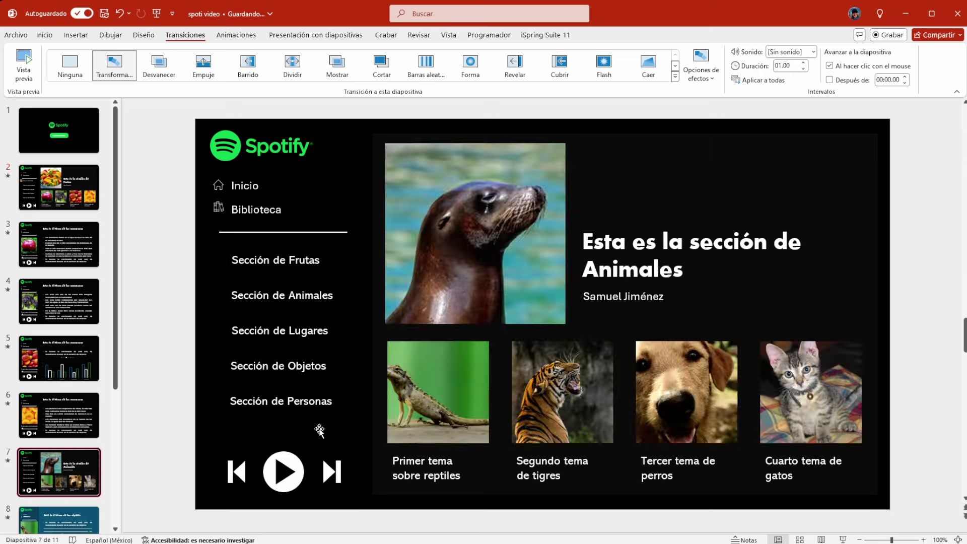
click(532, 267)
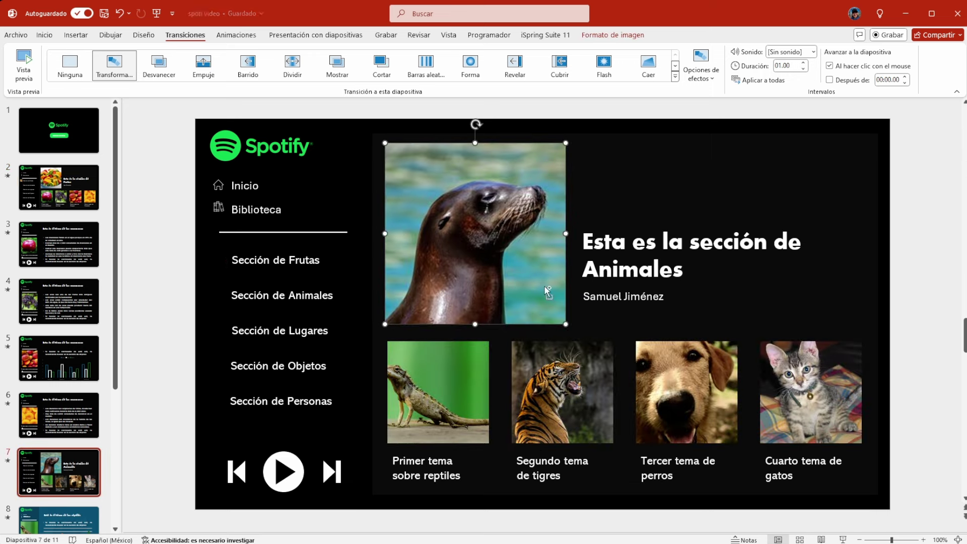
key(ctrl+z)
key(ctrl+v)
drag(491, 247, 307, 381)
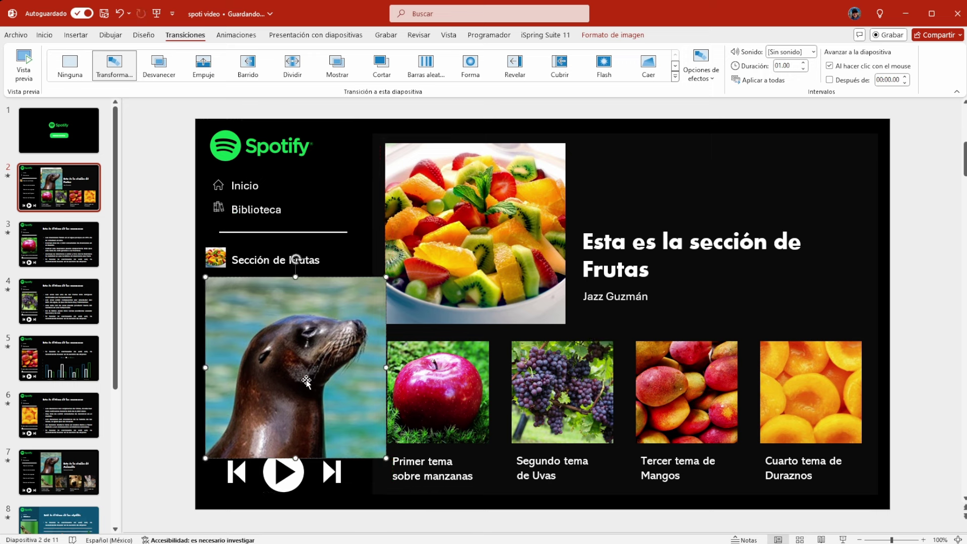
drag(386, 458, 206, 295)
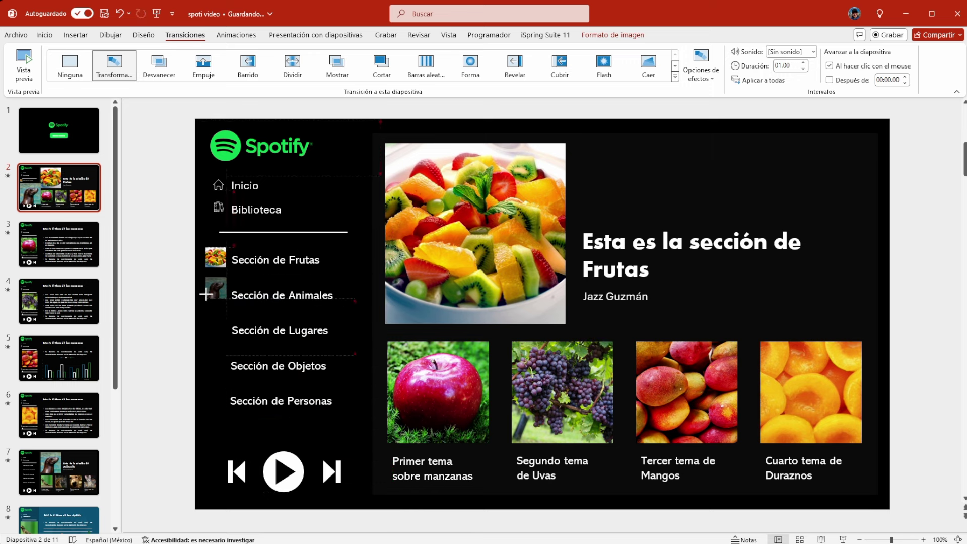
drag(223, 296, 221, 300)
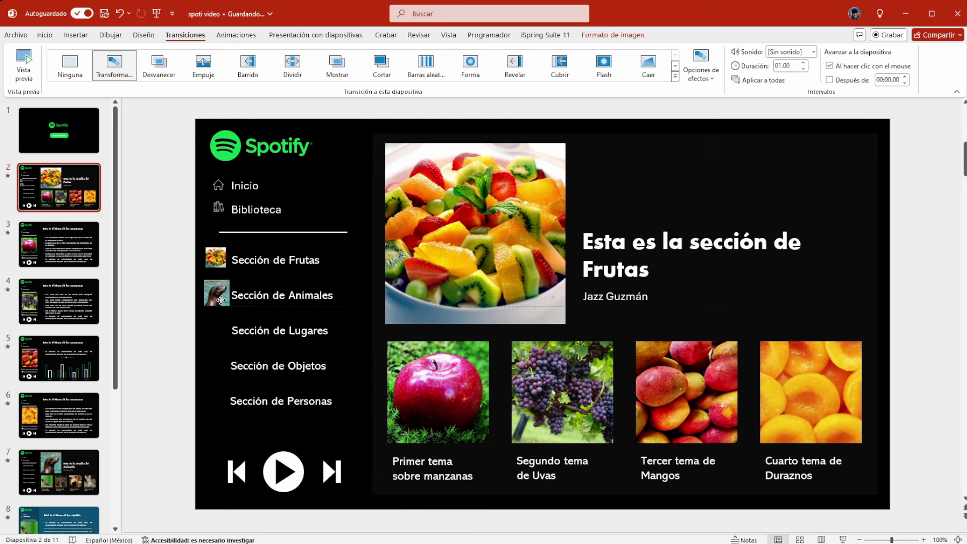
- Replace the two draft icons with a pasted set of icons for all five sections
drag(171, 224, 275, 407)
key(Delete)
key(ctrl+v)
click(199, 437)
click(305, 260)
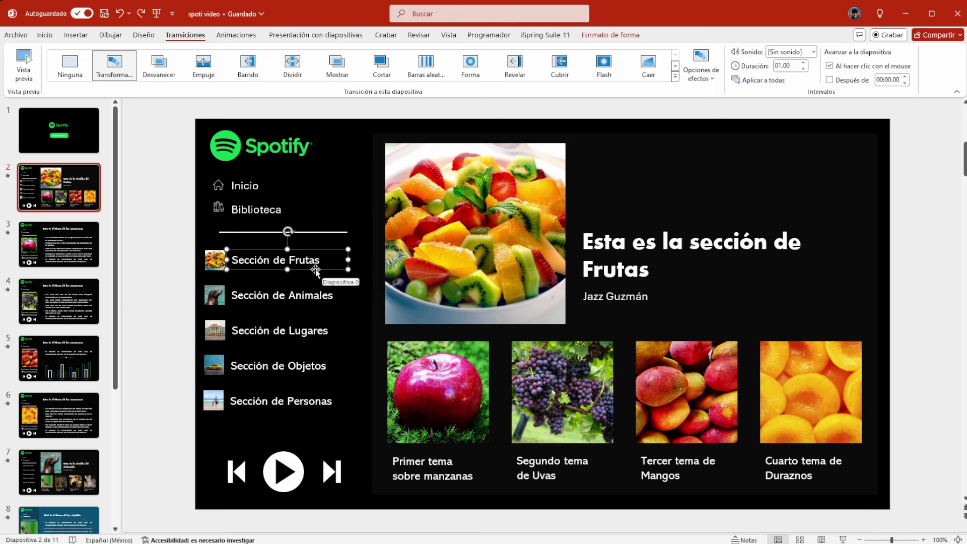
- Color the Sección de Frutas menu text green using the recent font colour
click(76, 35)
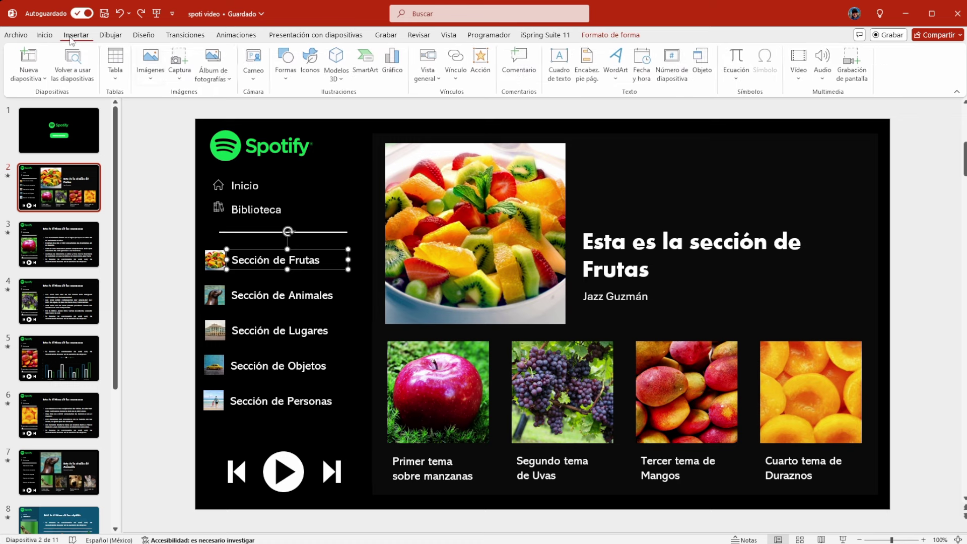
click(44, 35)
click(369, 73)
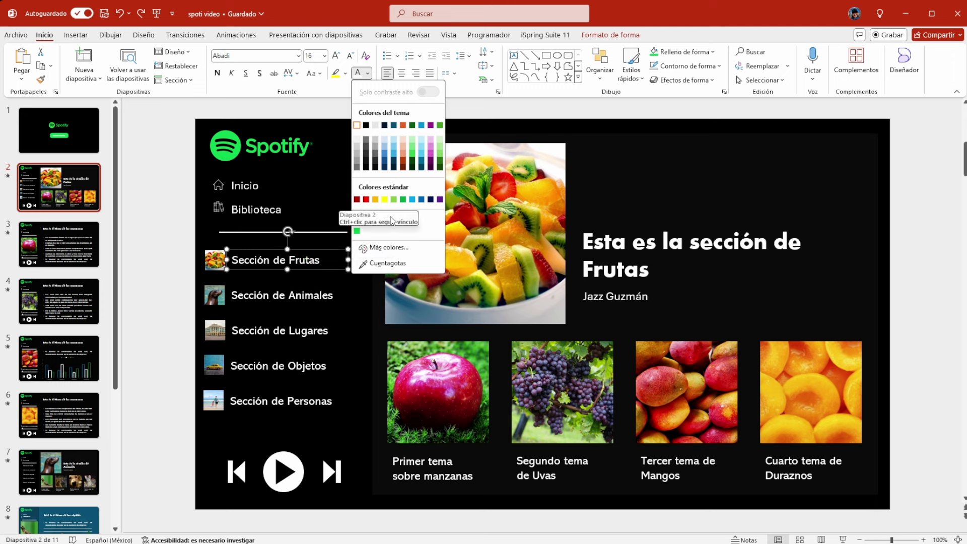
click(357, 231)
click(153, 239)
- Paste the copied Objetos and Personas section slides into the deck
key(Page_Up)
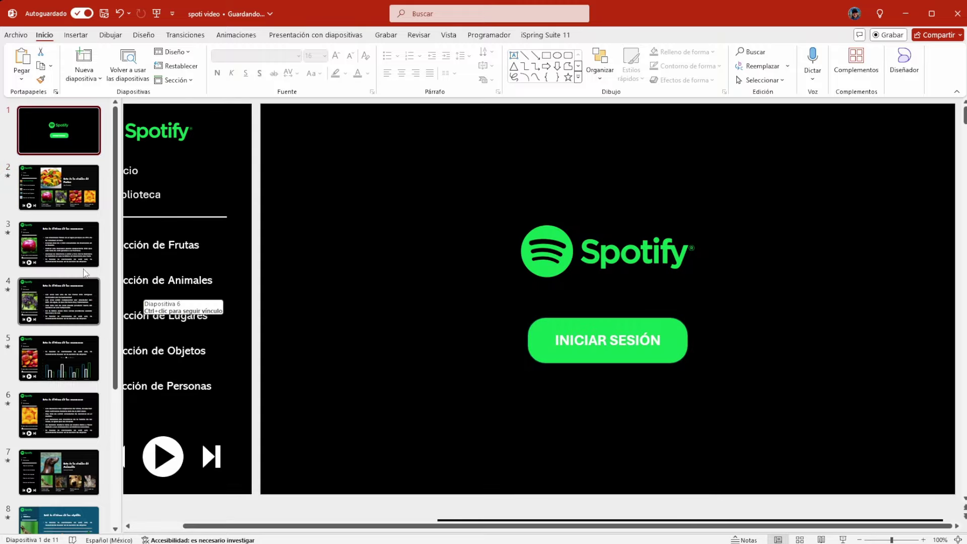
click(70, 255)
key(ctrl+v)
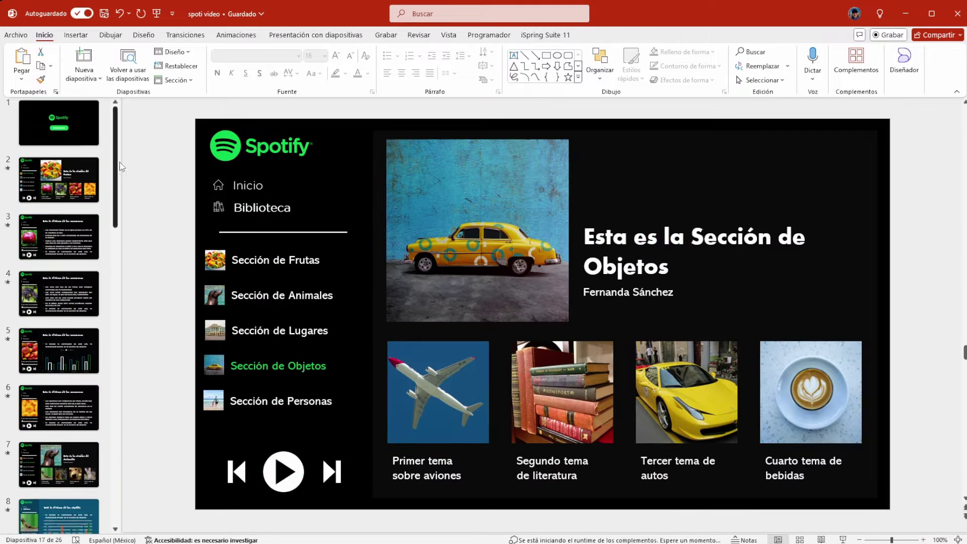
- Check the Sección de Frutas item's hyperlink in the Action settings on the Frutas slide
click(270, 260)
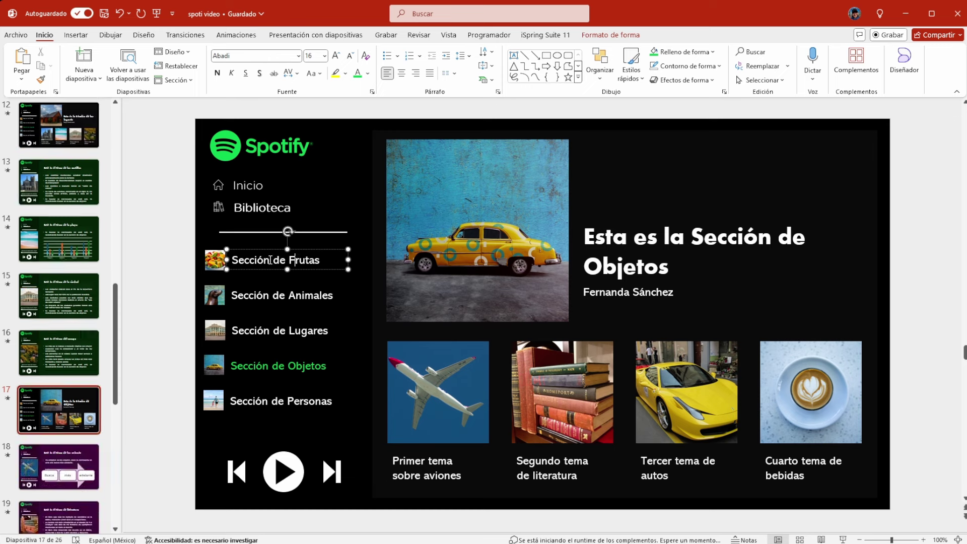
scroll(108, 349, up, 10)
click(59, 185)
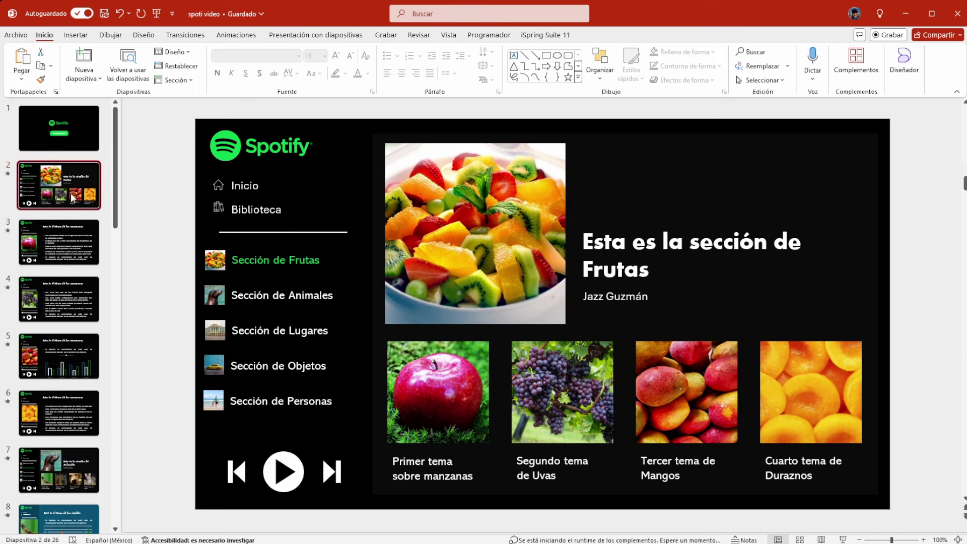
click(321, 268)
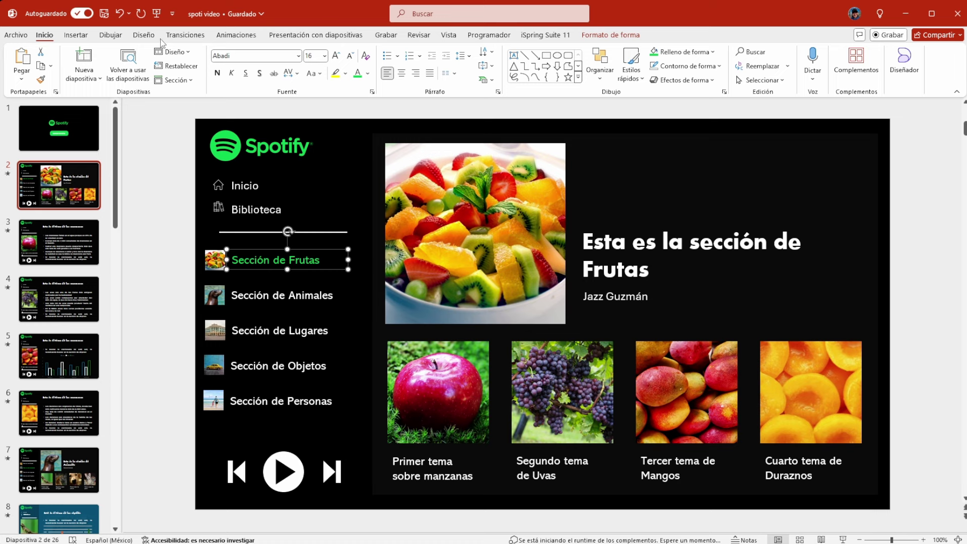
click(76, 34)
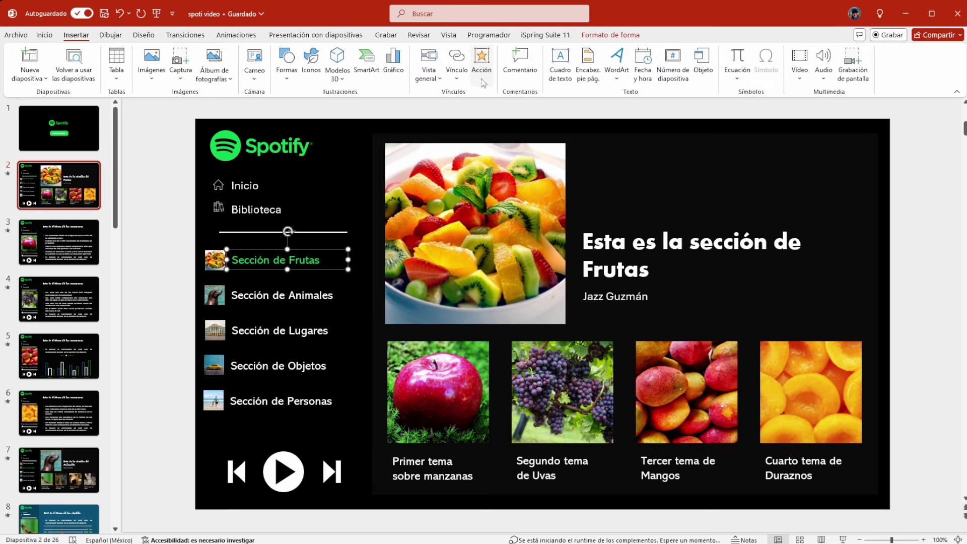
click(481, 63)
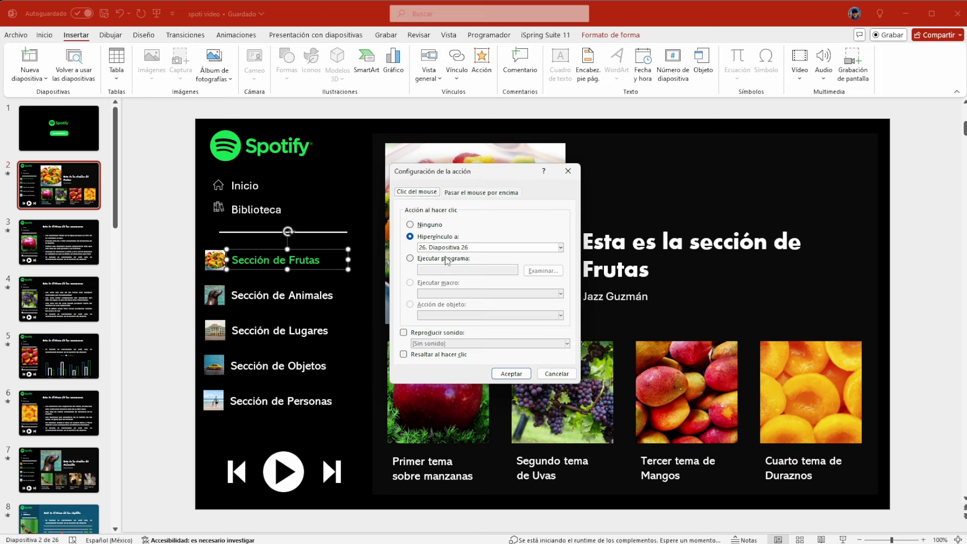
click(557, 374)
mouse_move(287, 260)
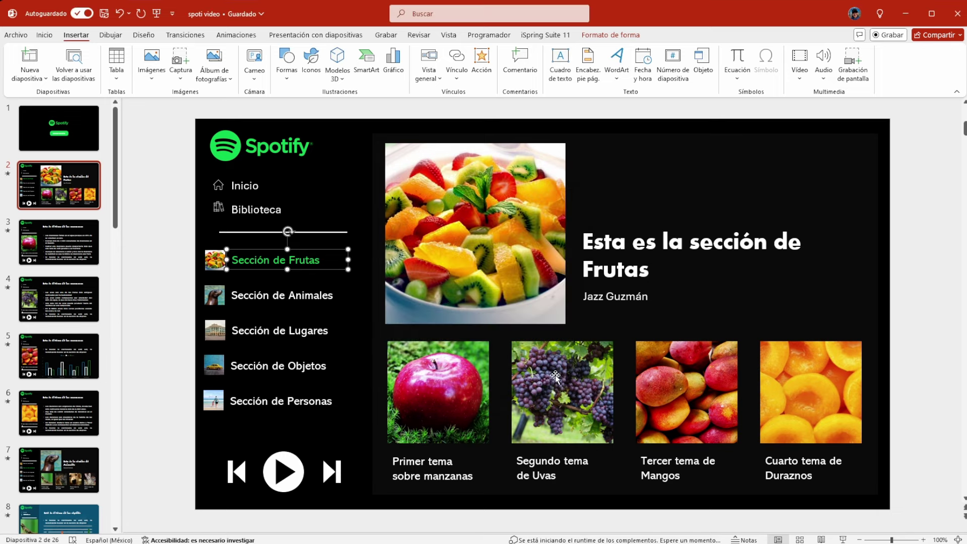
- Check the Sección de Lugares item's hyperlink on slide 12, then go to slide 22
ctrl+click(307, 296)
scroll(76, 328, down, 5)
click(77, 361)
click(301, 331)
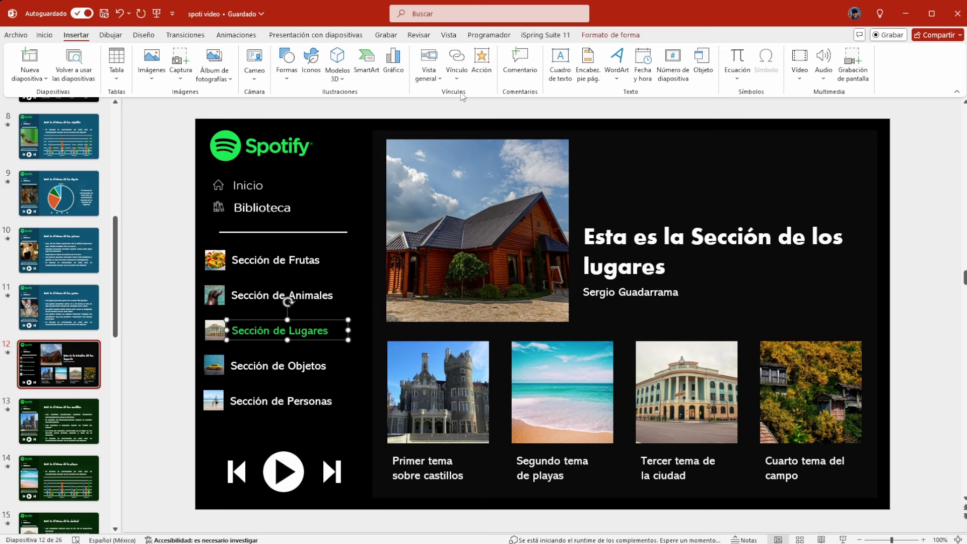
click(482, 63)
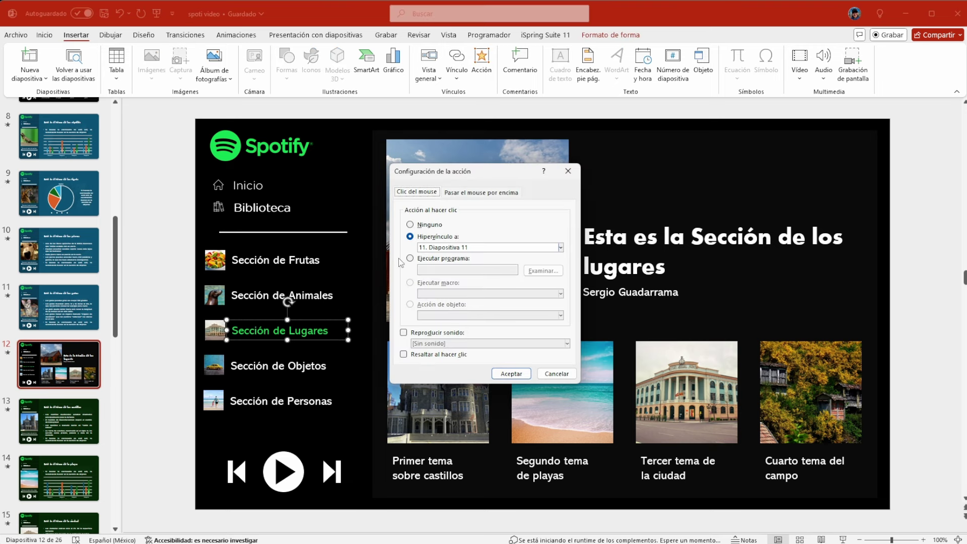
click(556, 374)
scroll(59, 303, down, 10)
click(65, 280)
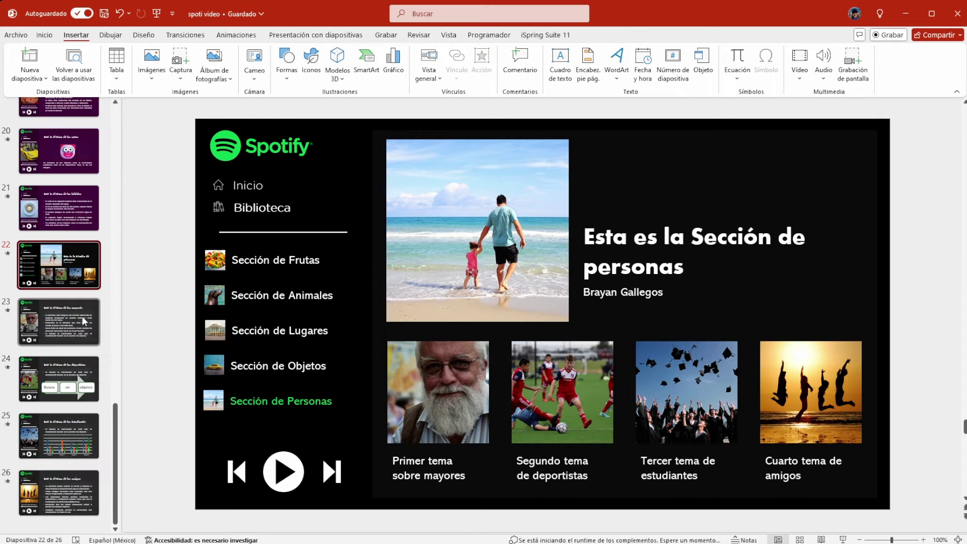
- Review the Personas topic slides 23–26, then go to slide 3, the manzanas topic
click(81, 330)
click(86, 379)
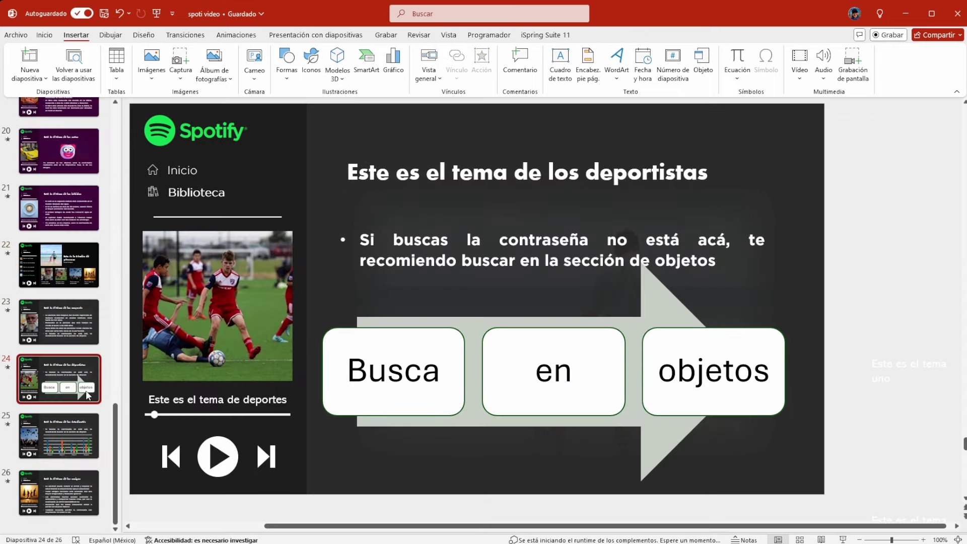
click(78, 449)
click(76, 509)
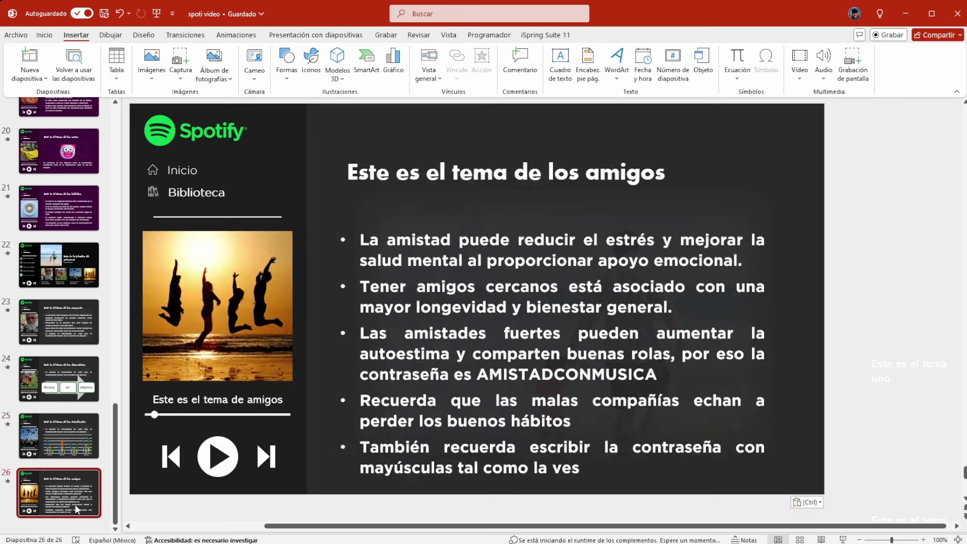
click(78, 386)
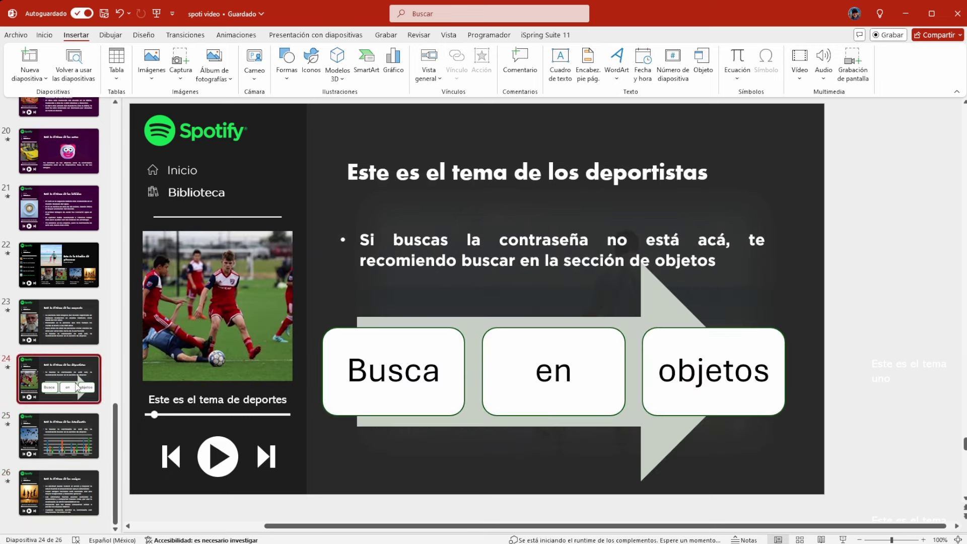
scroll(72, 382, up, 15)
click(56, 189)
click(58, 244)
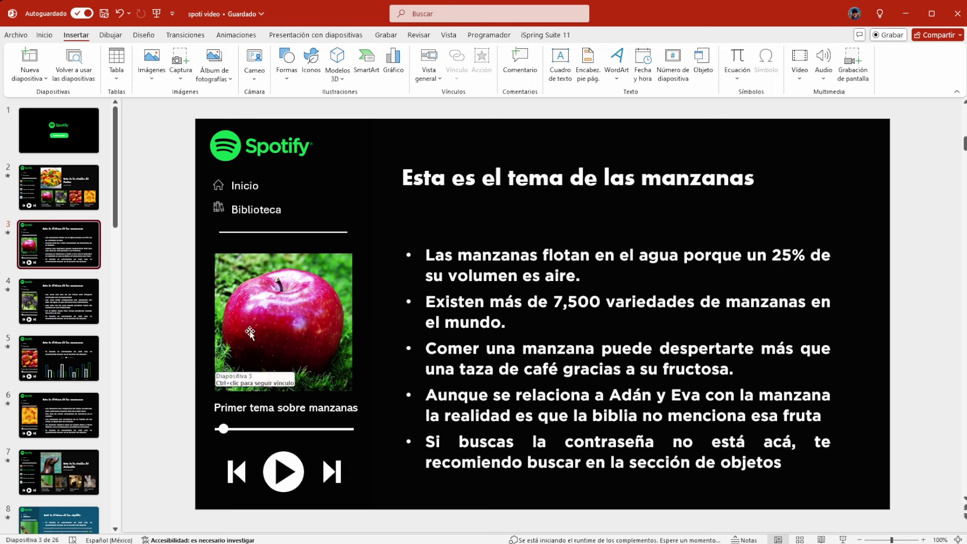
scroll(242, 368, down, 1)
scroll(210, 348, up, 1)
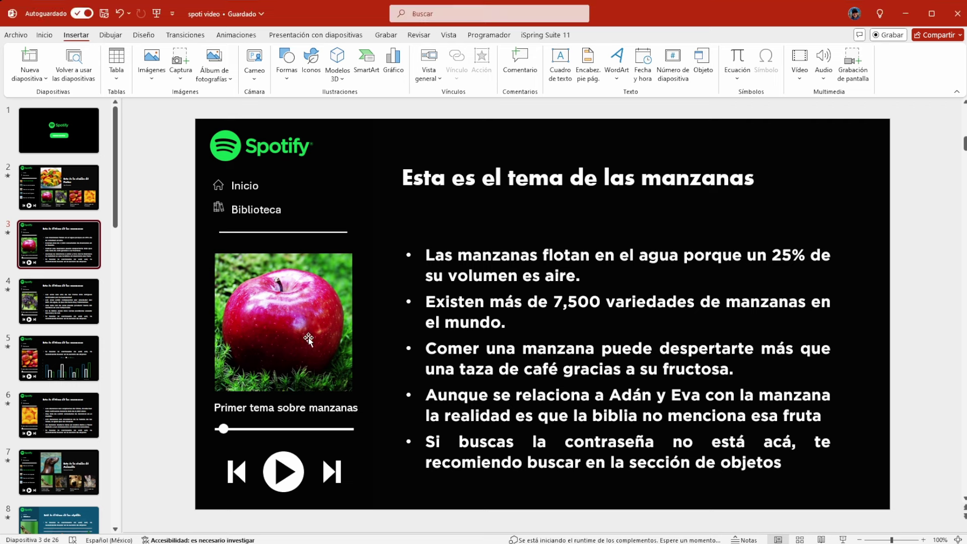
- Paste a copy of the apple picture just off the left edge of slide 4
click(282, 336)
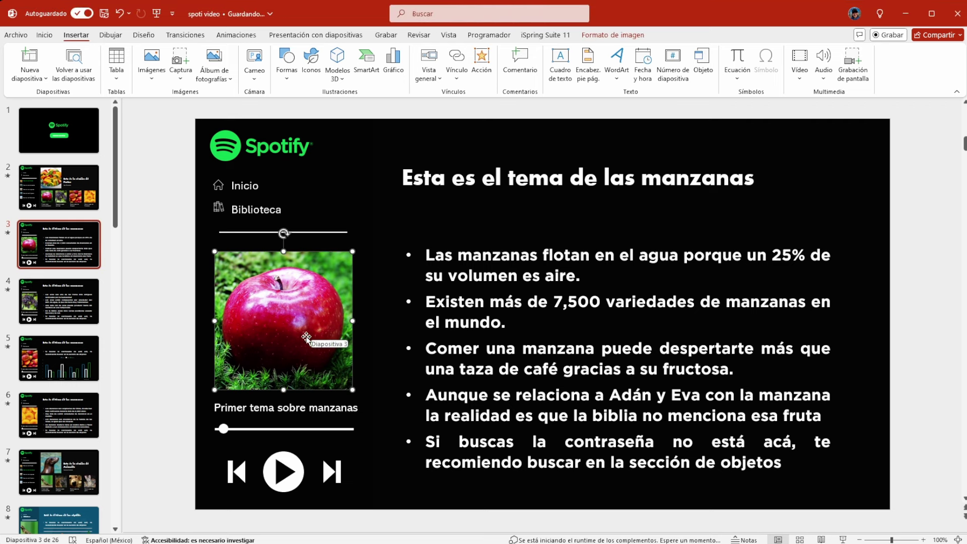
scroll(306, 338, down, 1)
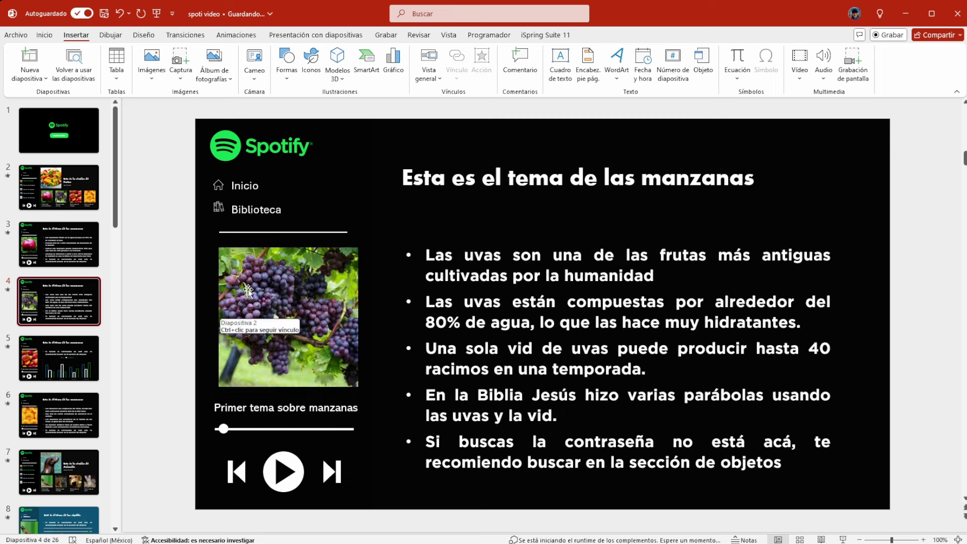
key(ctrl+v)
drag(321, 338, 148, 337)
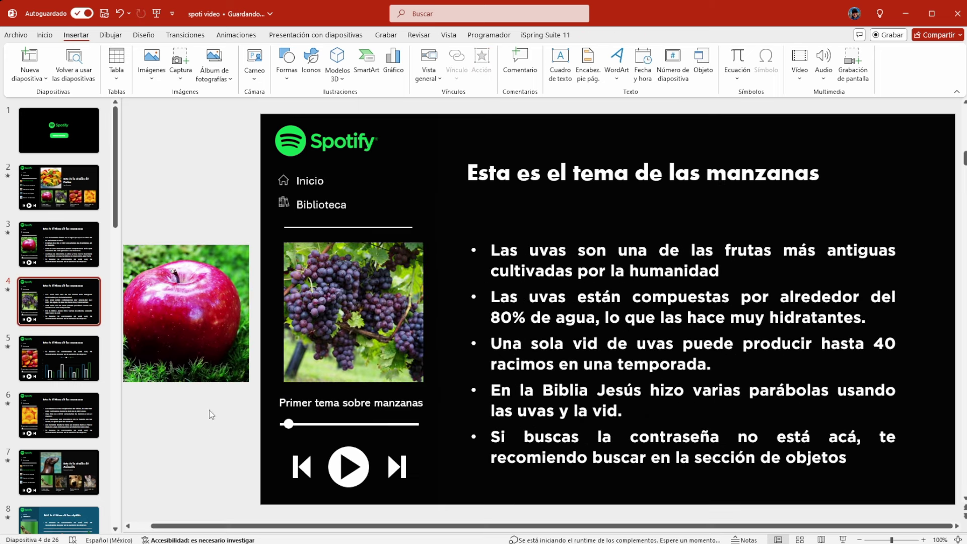
- Park copies of the grape and mango pictures off the left edges of slides 5 and 6
click(375, 337)
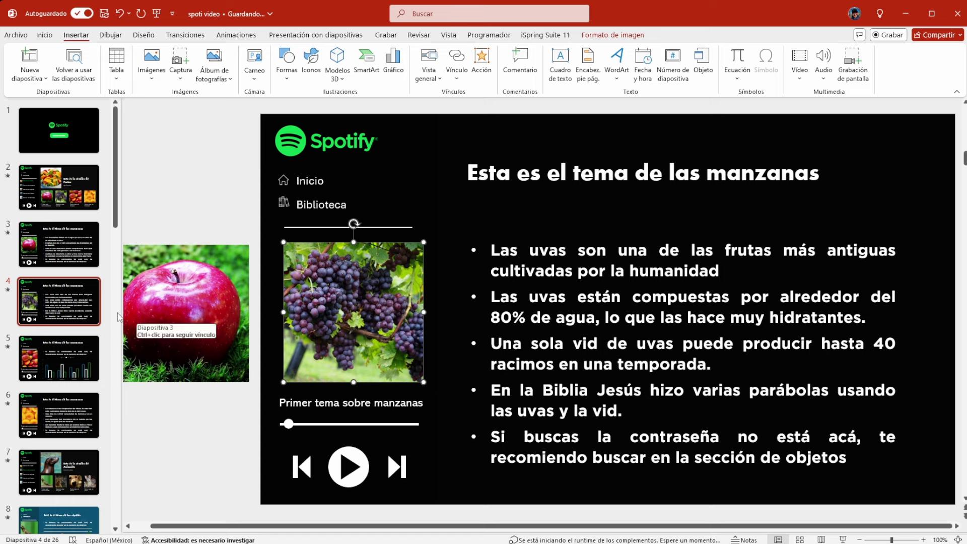
scroll(131, 314, down, 1)
drag(339, 337, 151, 328)
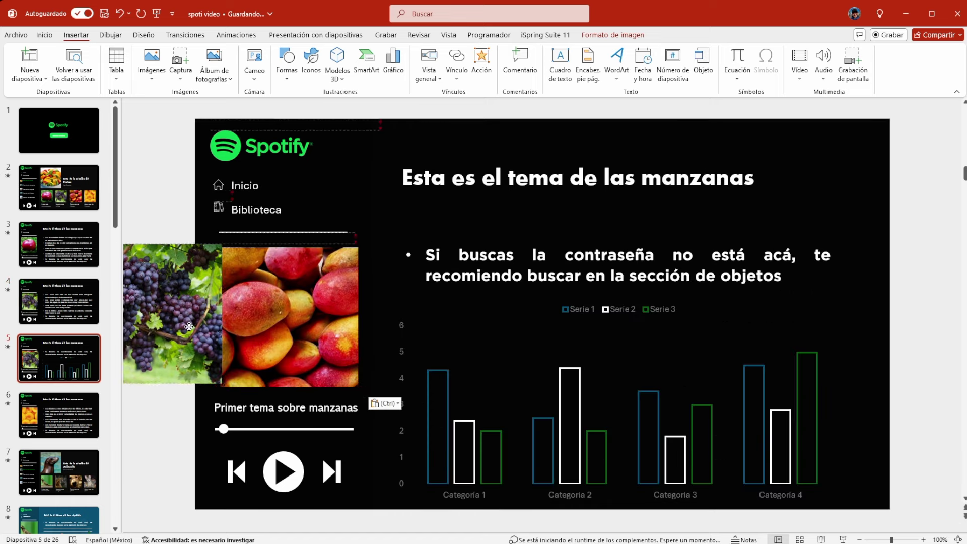
click(340, 330)
click(59, 416)
key(ctrl+v)
drag(342, 330, 174, 330)
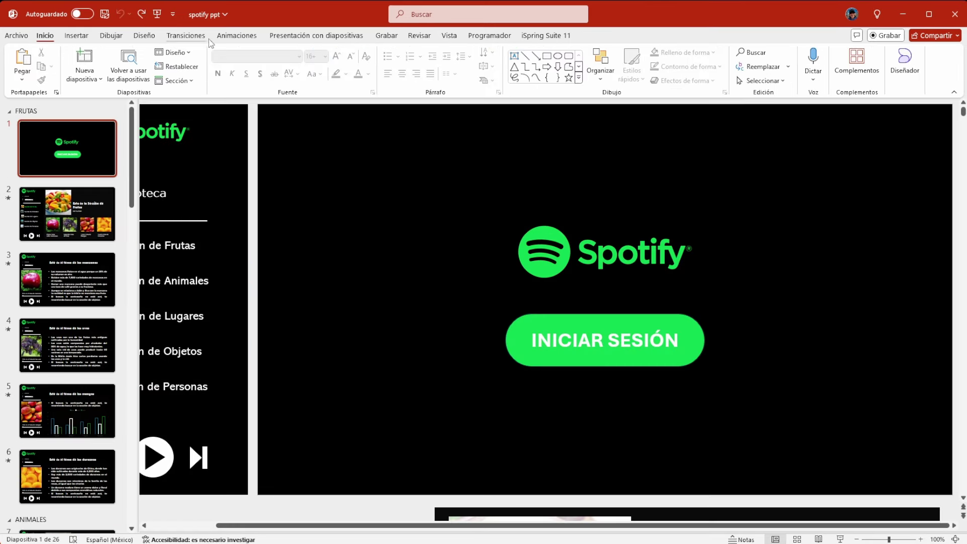
- Set the login slide's transition to Ninguna, then run the slideshow and sign in to reach Frutas
click(223, 40)
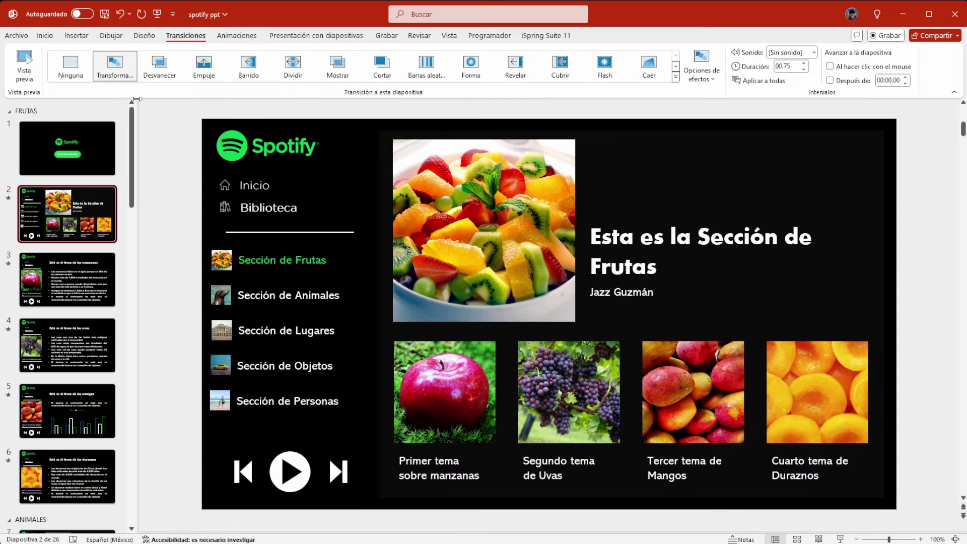
click(830, 66)
click(94, 164)
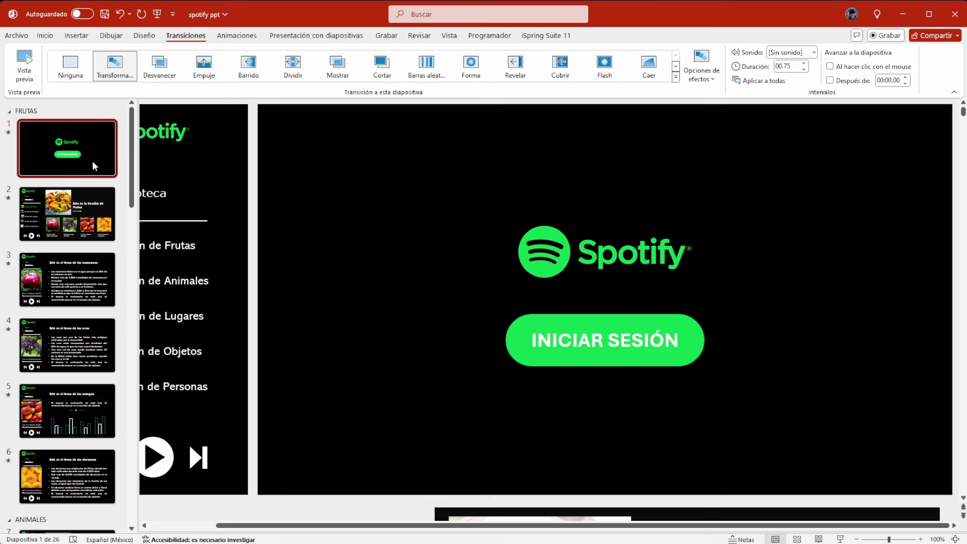
click(84, 76)
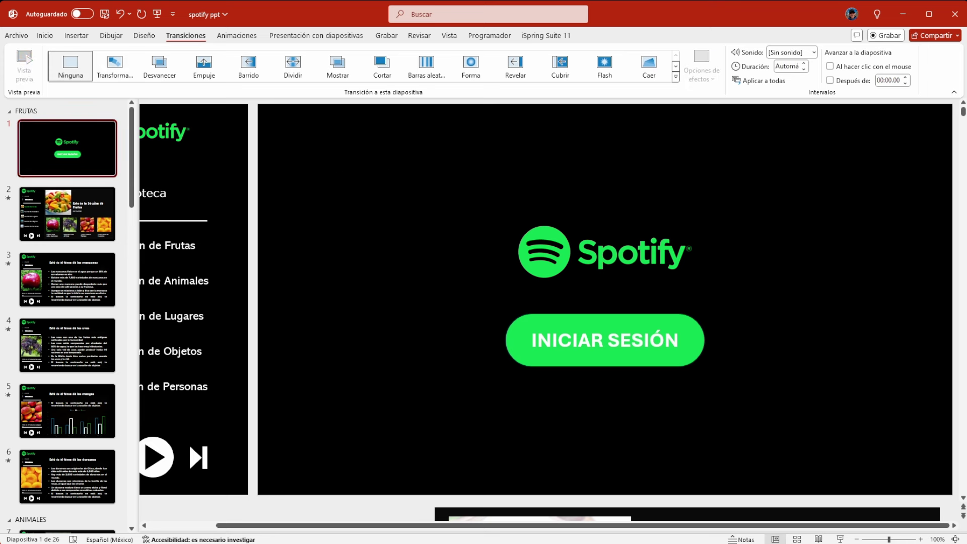
key(F5)
click(558, 313)
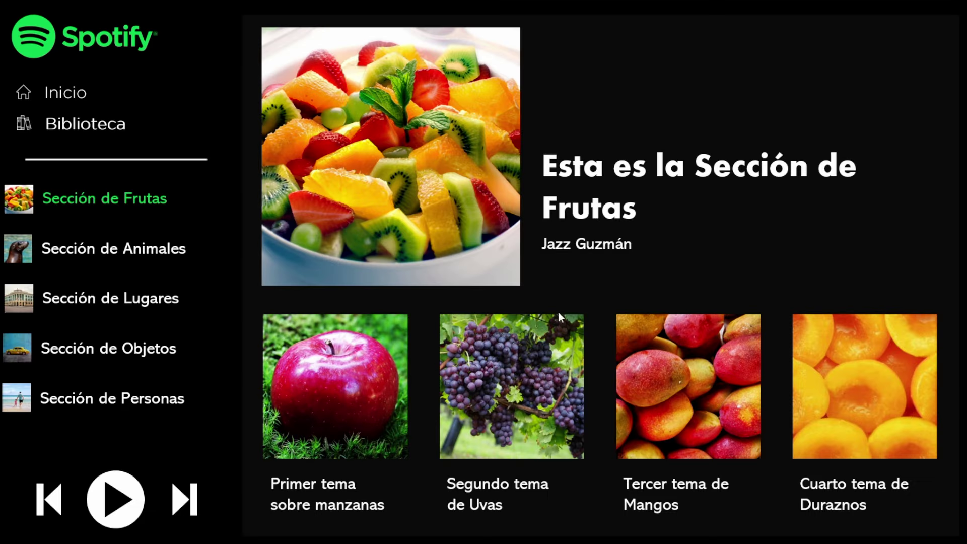
- Step forward through the Frutas topics: manzanas, uvas, mangos and duraznos
click(181, 500)
click(182, 499)
click(184, 500)
click(207, 499)
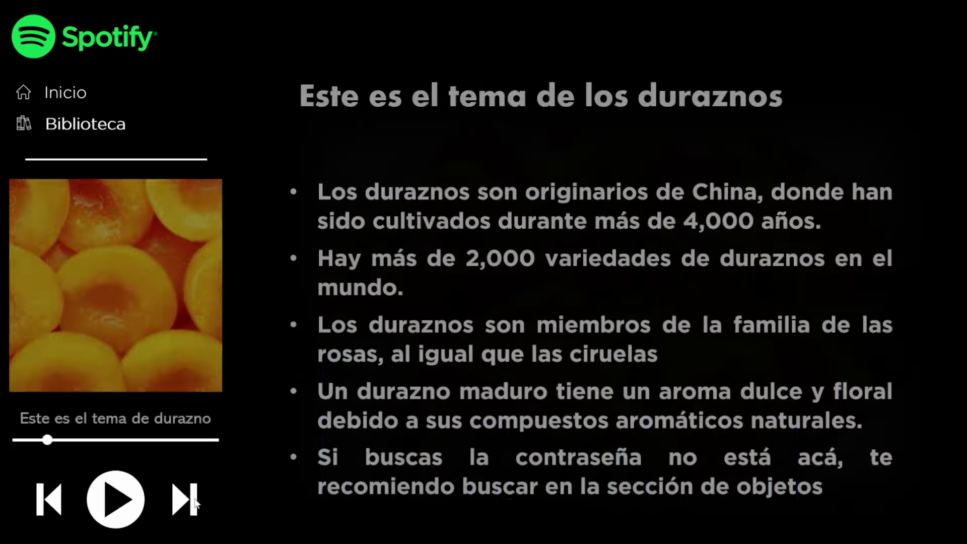
- Jump to Animales, open perros, step back through tigres and reptiles, then return to the section page
click(95, 132)
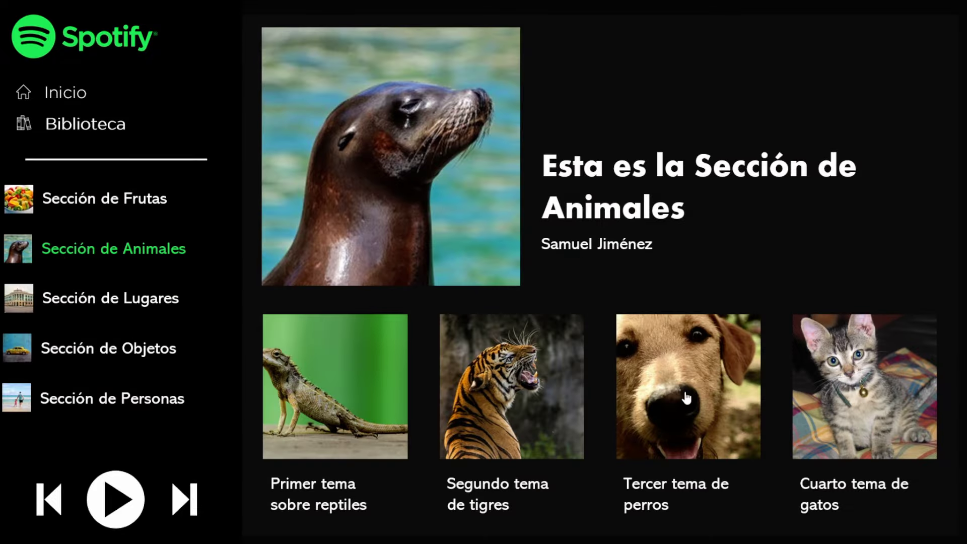
click(689, 399)
click(72, 486)
click(72, 486)
click(76, 130)
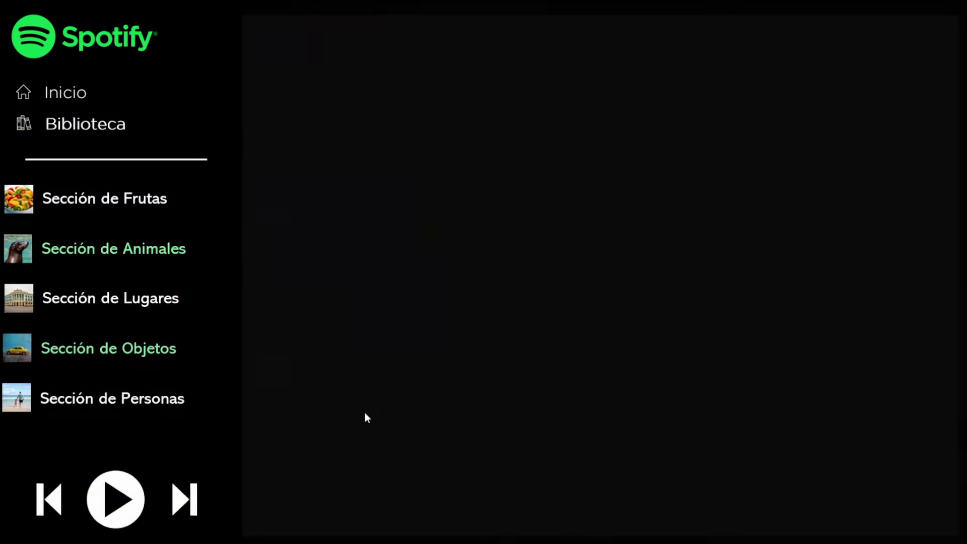
- Jump to Objetos and advance through aviones, literatura, autos and bebidas
click(367, 418)
click(356, 380)
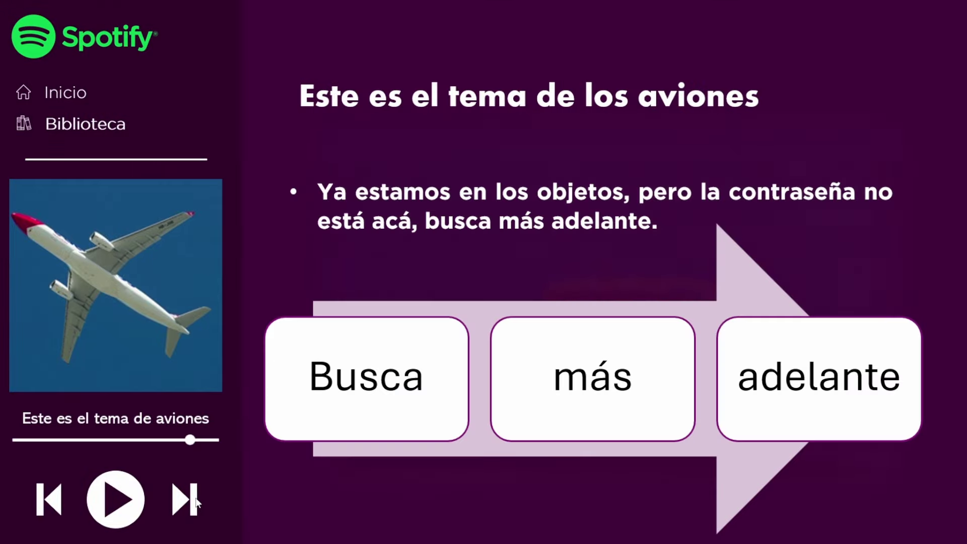
click(195, 503)
click(189, 505)
click(188, 508)
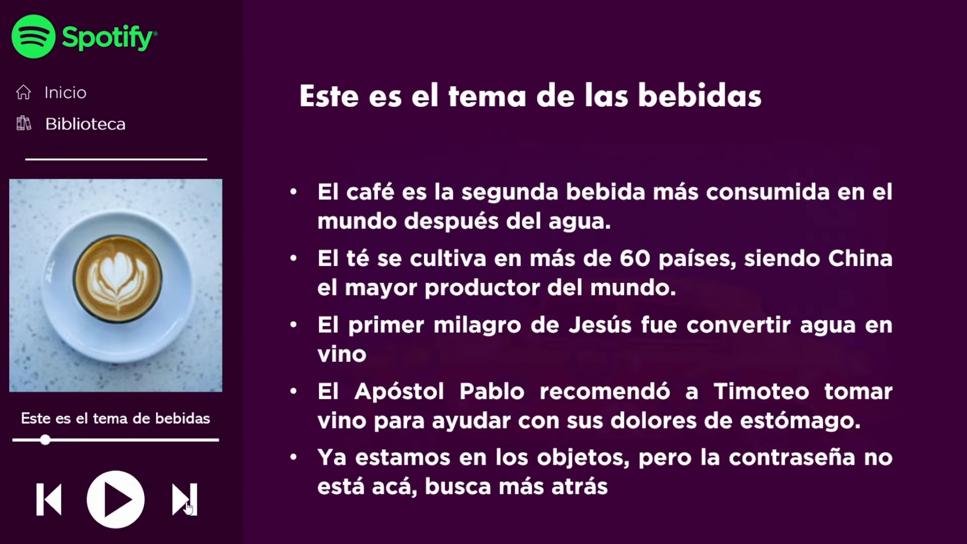
- Jump between Personas and Frutas, then move through estudiantes, deportistas and mayores
click(188, 506)
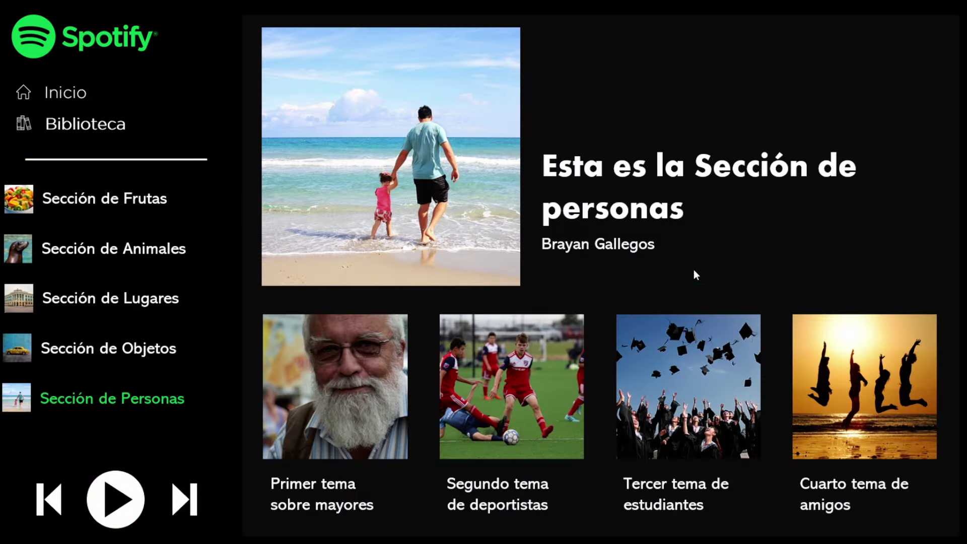
click(76, 94)
click(147, 406)
click(700, 411)
click(56, 503)
click(57, 503)
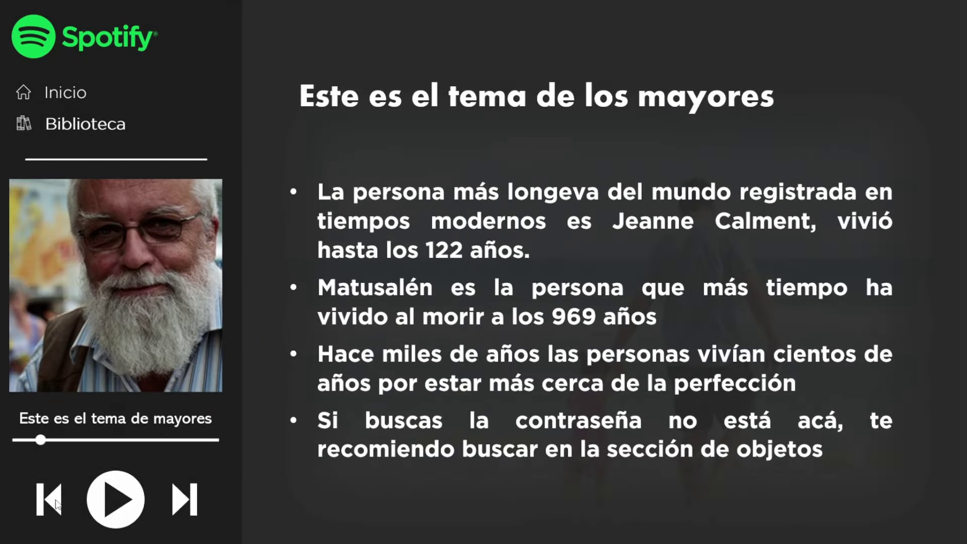